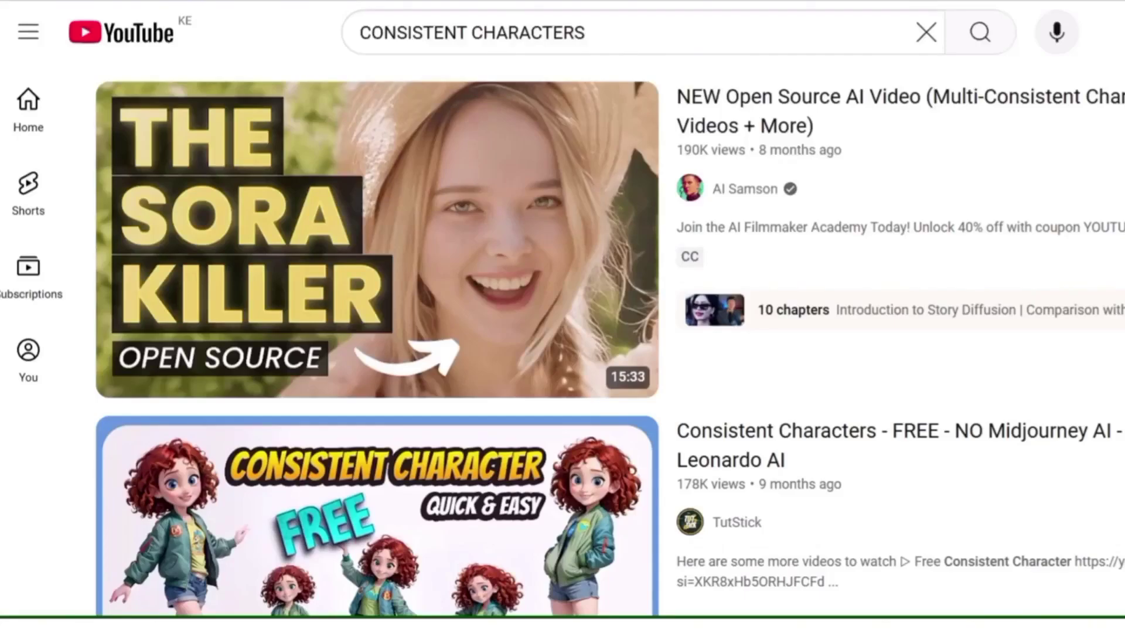
# Scroll through Word's Home start screen showing the blank document, templates and recent files
pyautogui.scroll(1, 610, 340)
pyautogui.scroll(-15, 609, 340)
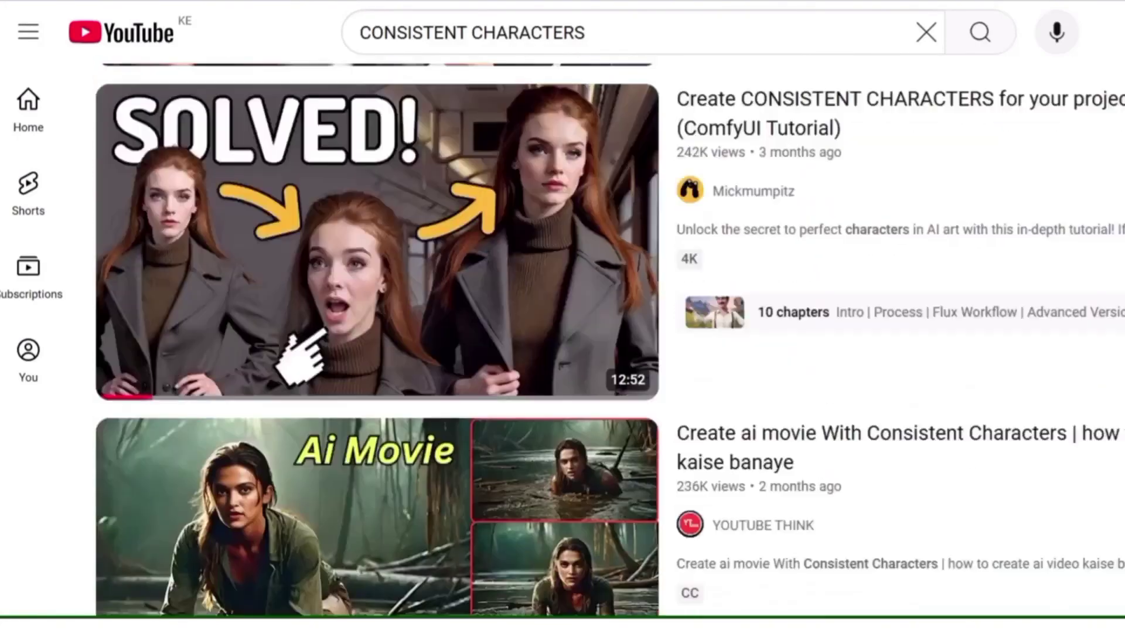
pyautogui.scroll(-5, 609, 340)
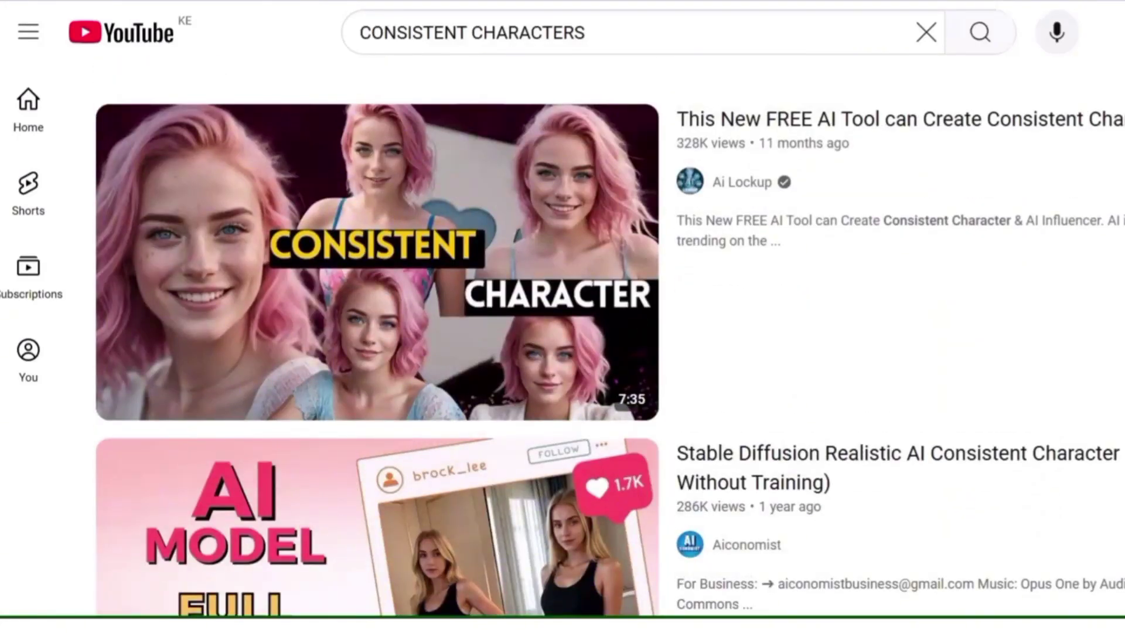
pyautogui.scroll(-10, 609, 339)
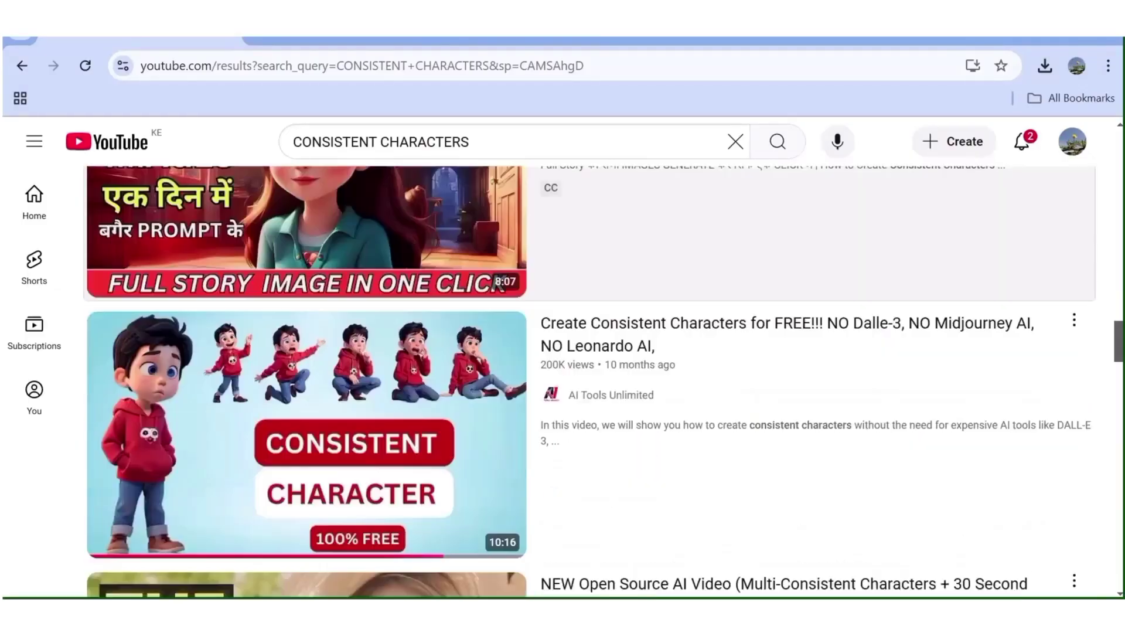
pyautogui.scroll(3, 589, 381)
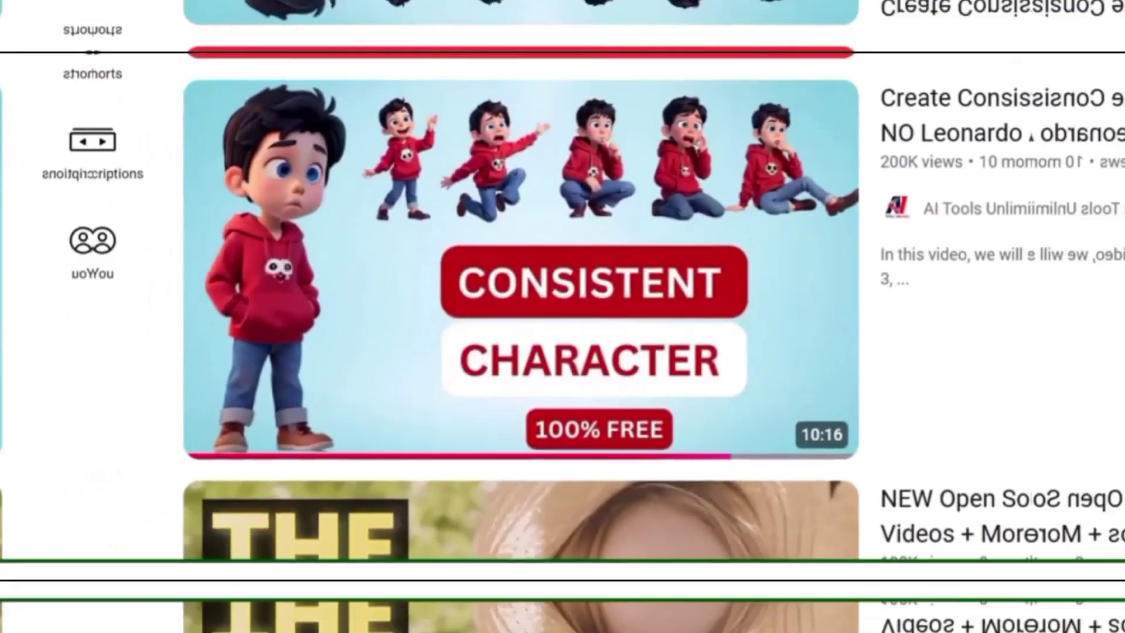
pyautogui.scroll(-10, 585, 352)
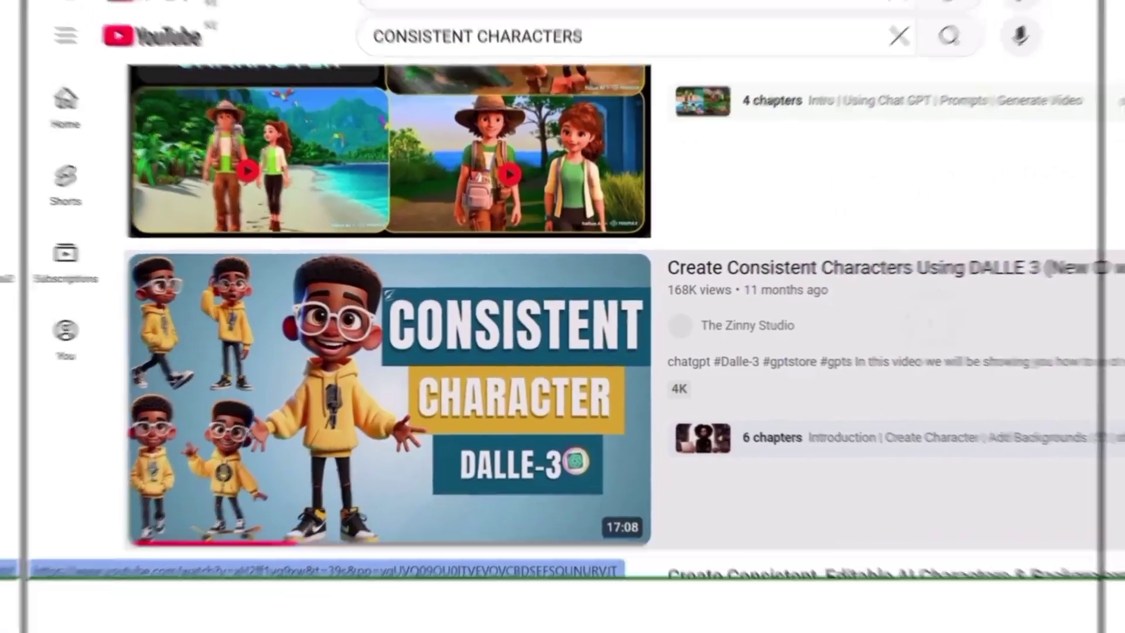
pyautogui.scroll(-5, 586, 352)
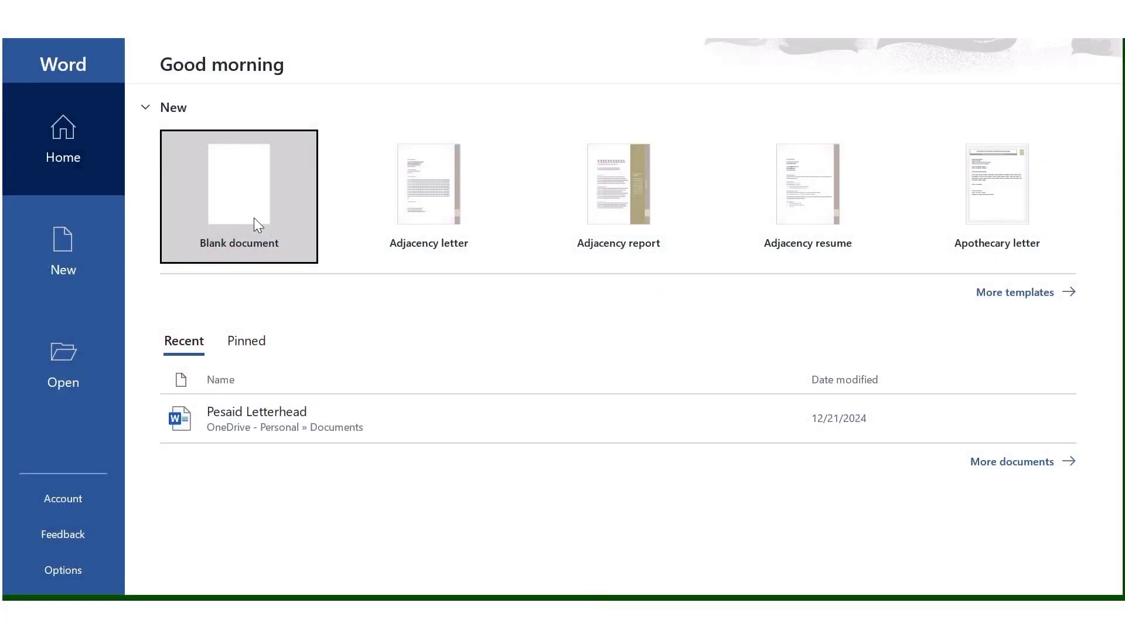
# Start a blank document with an underlined CHARACTERS heading
pyautogui.click(254, 218)
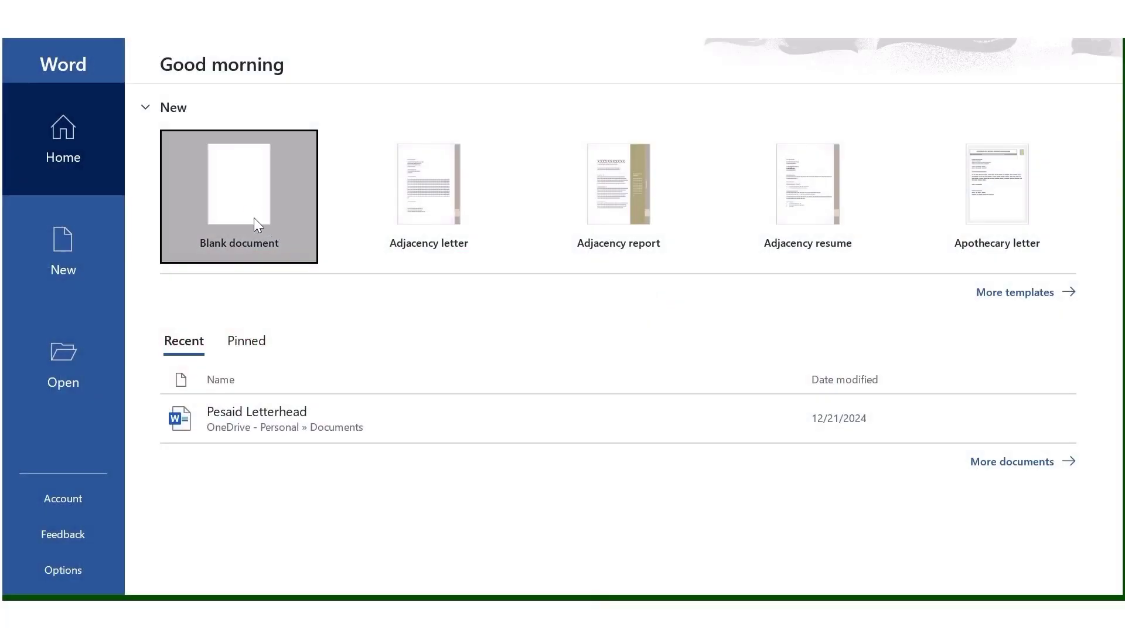
pyautogui.write('CHARACTERS')
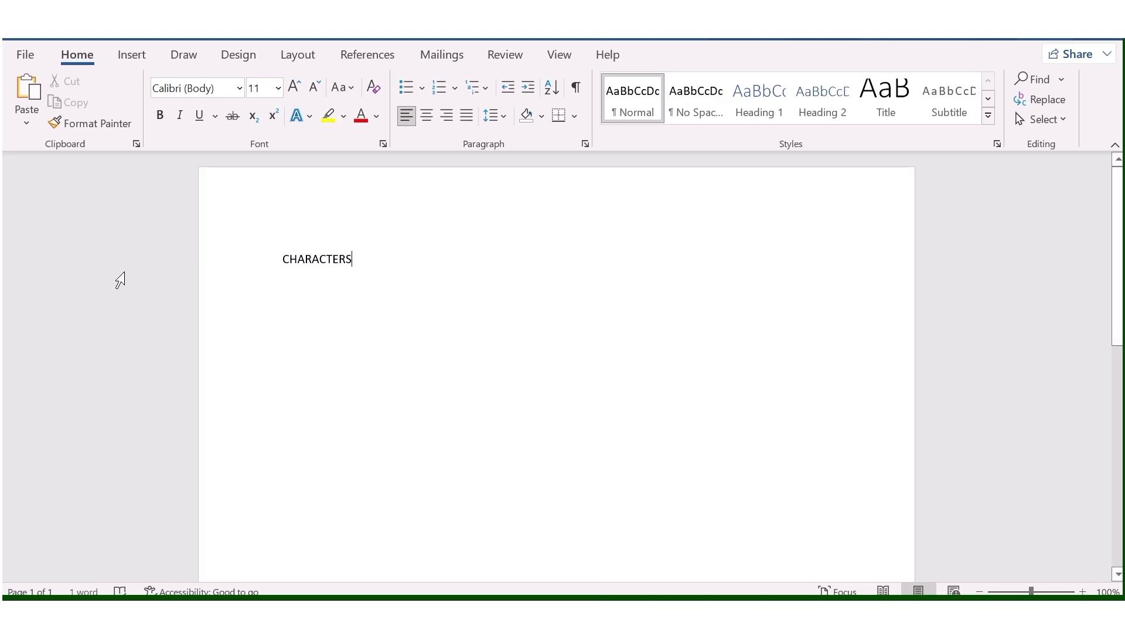
pyautogui.moveTo(356, 261); pyautogui.dragTo(253, 264)
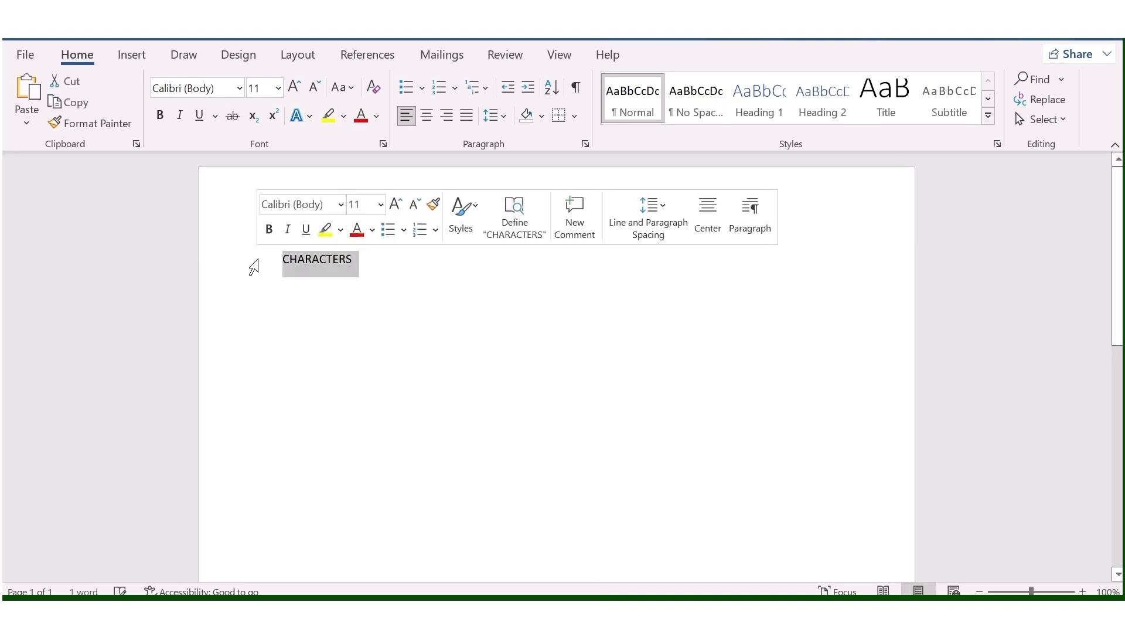
pyautogui.click(200, 115)
pyautogui.click(377, 255)
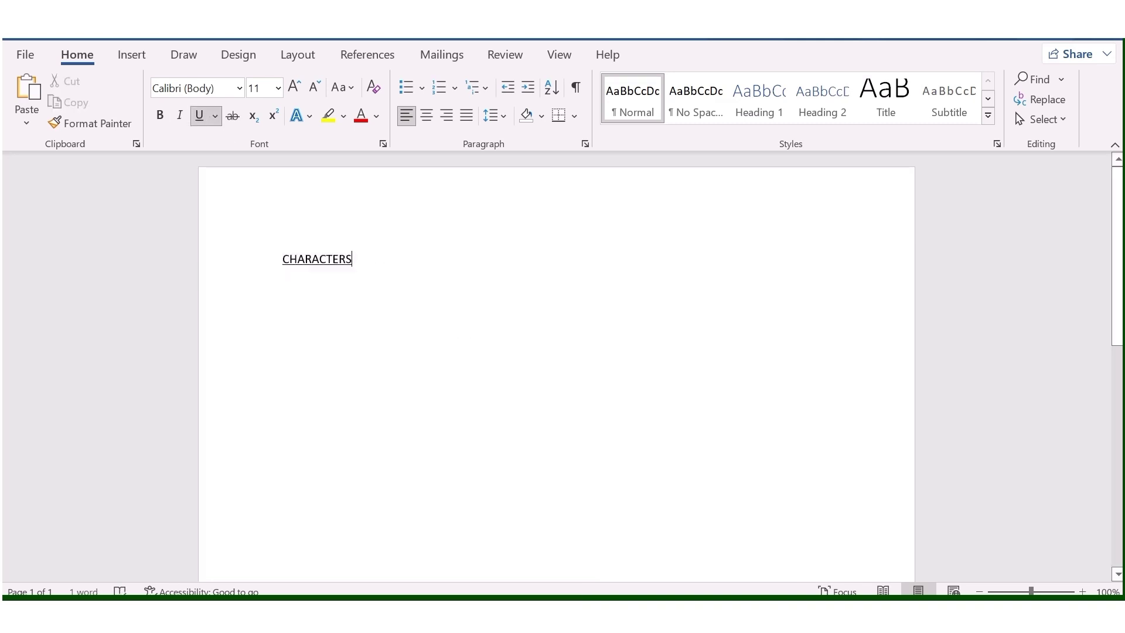
pyautogui.press('Return')
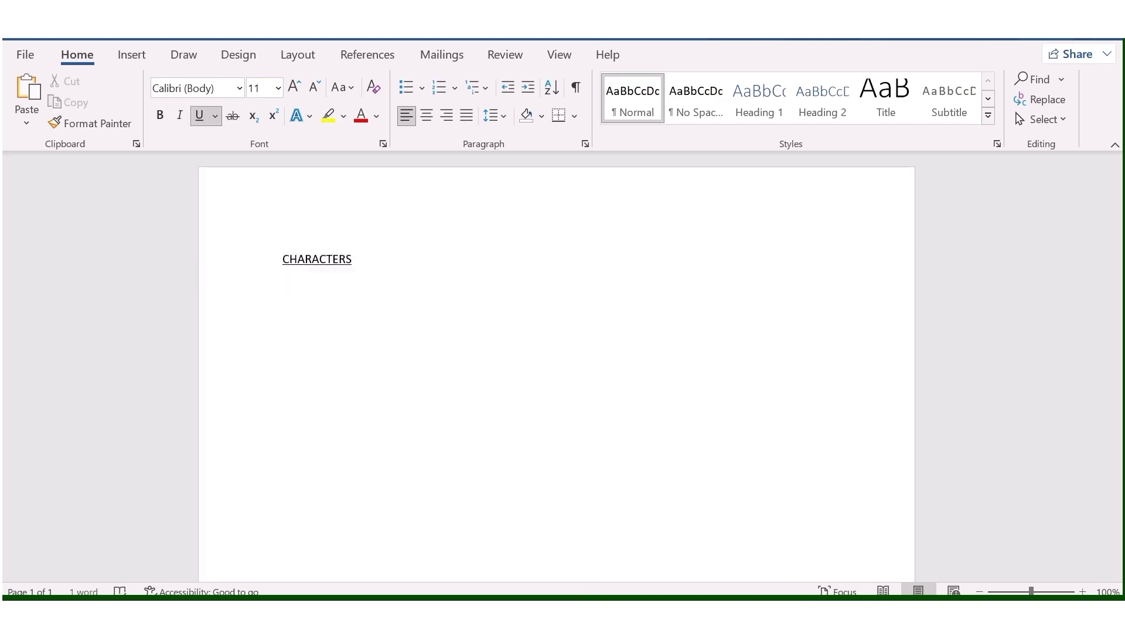
# Add the CHARACTER 1:, CHARACTER 2: and CHARACTER 3: labels below the heading
pyautogui.write('CHARACTER 2')
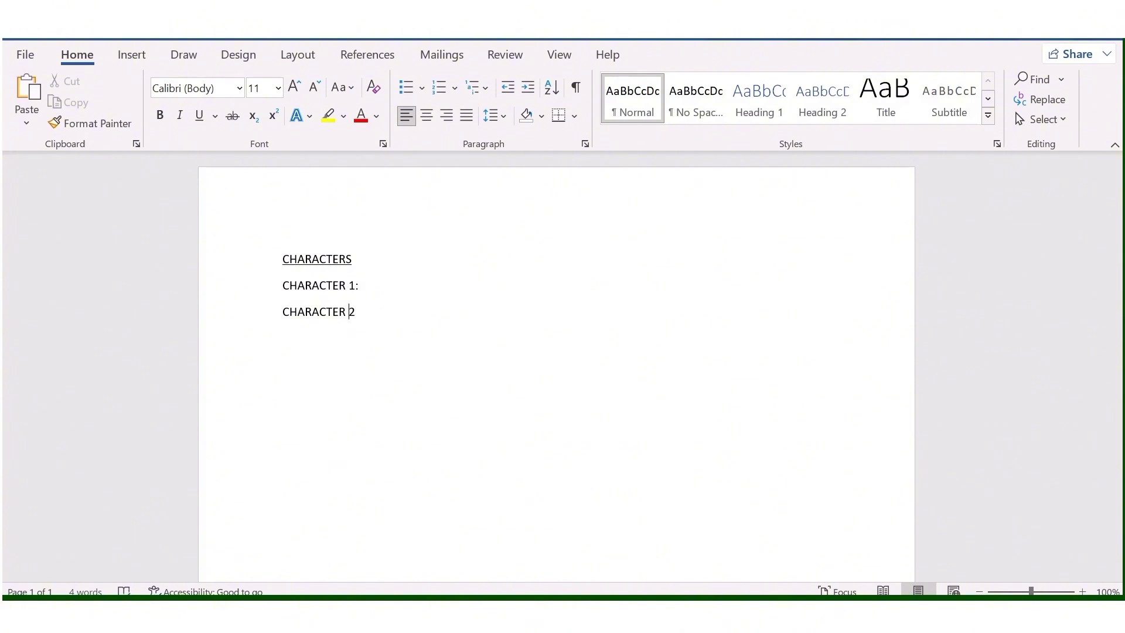
pyautogui.write(':')
pyautogui.press('Return')
pyautogui.write('CHARACTER 3:')
# Add SPECIES:, APPEARANCE:, EXPRESSSION: and CLOTHING: field lines under CHARACTER 1:
pyautogui.click(358, 285)
pyautogui.press('Return')
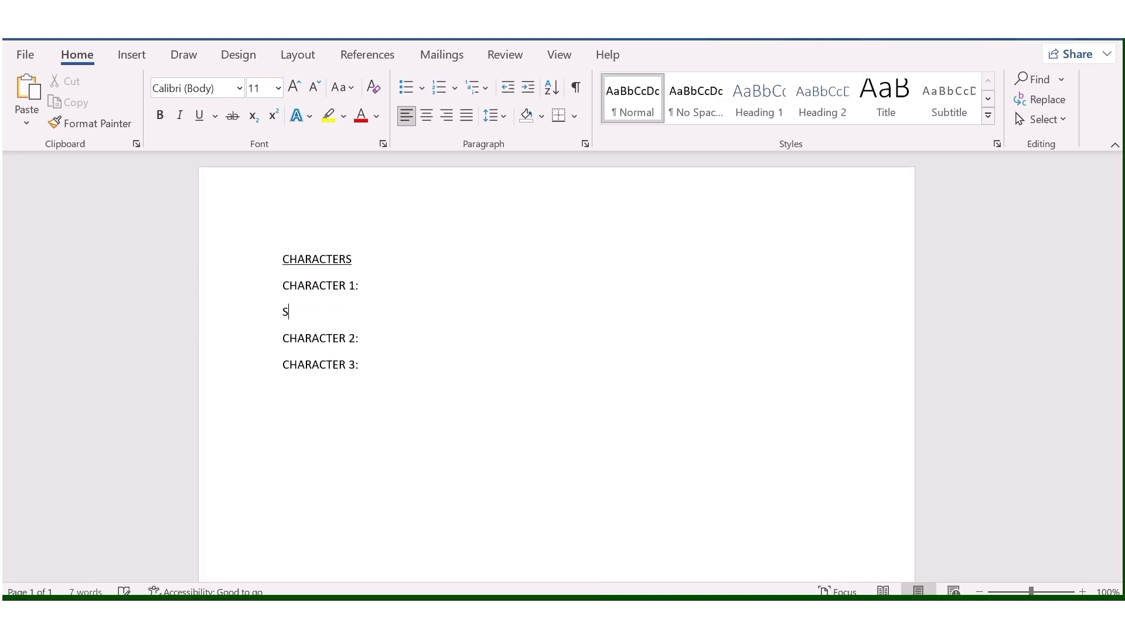
pyautogui.write('SPECIES:')
pyautogui.press('Return')
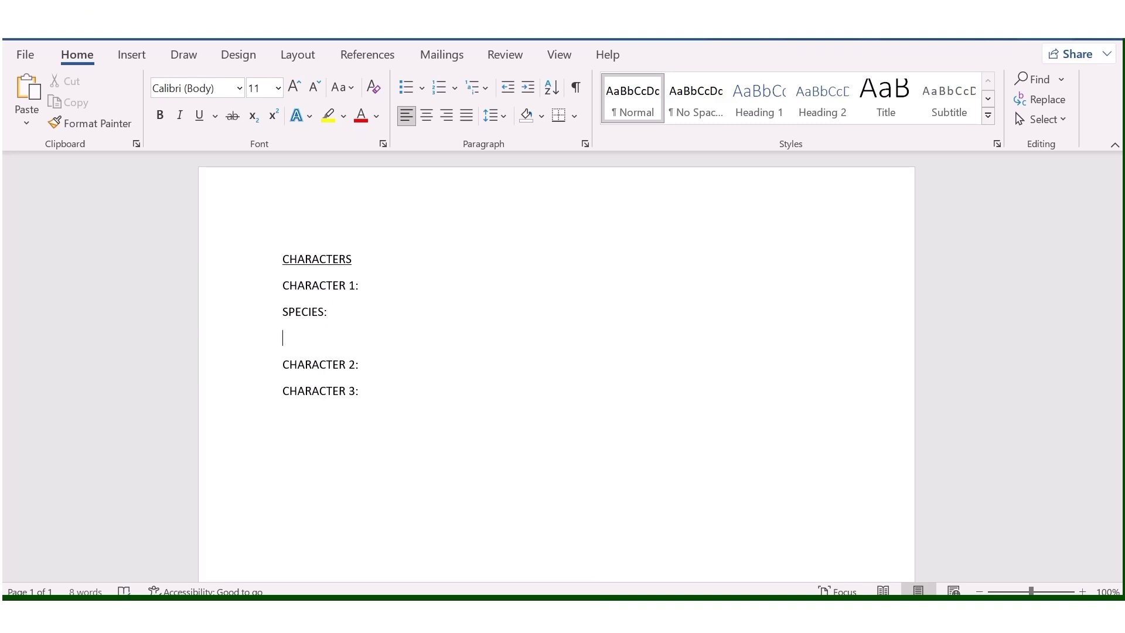
pyautogui.write('APPEARANCE:')
pyautogui.press('Return')
pyautogui.write('EXPRR')
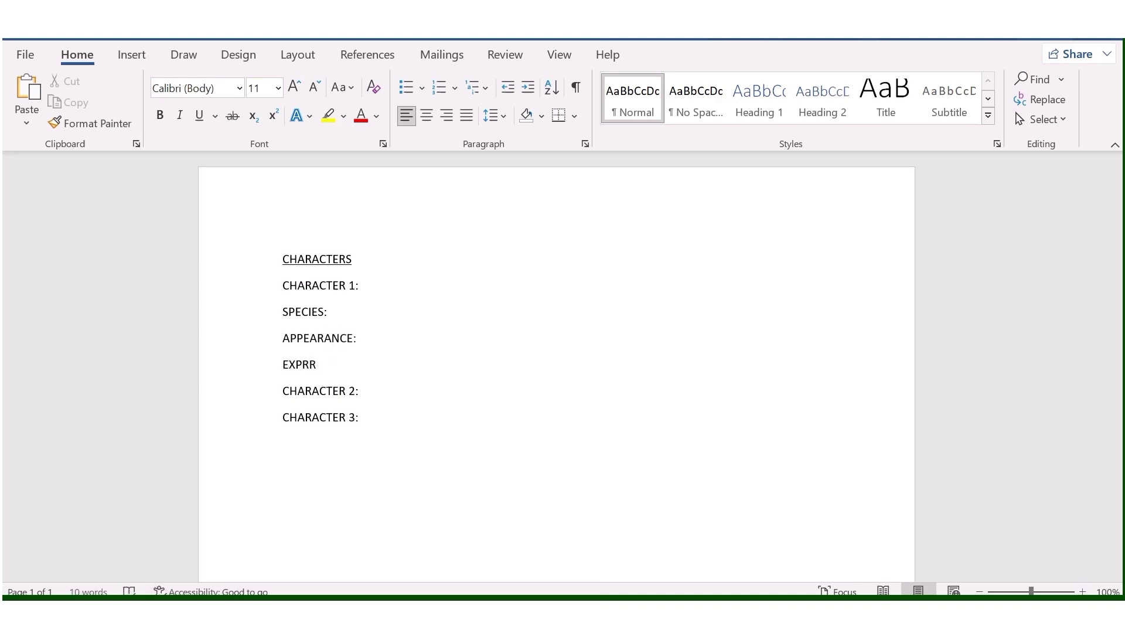
pyautogui.write('ESSSION:')
pyautogui.press('Return')
pyautogui.write('CLOTHI')
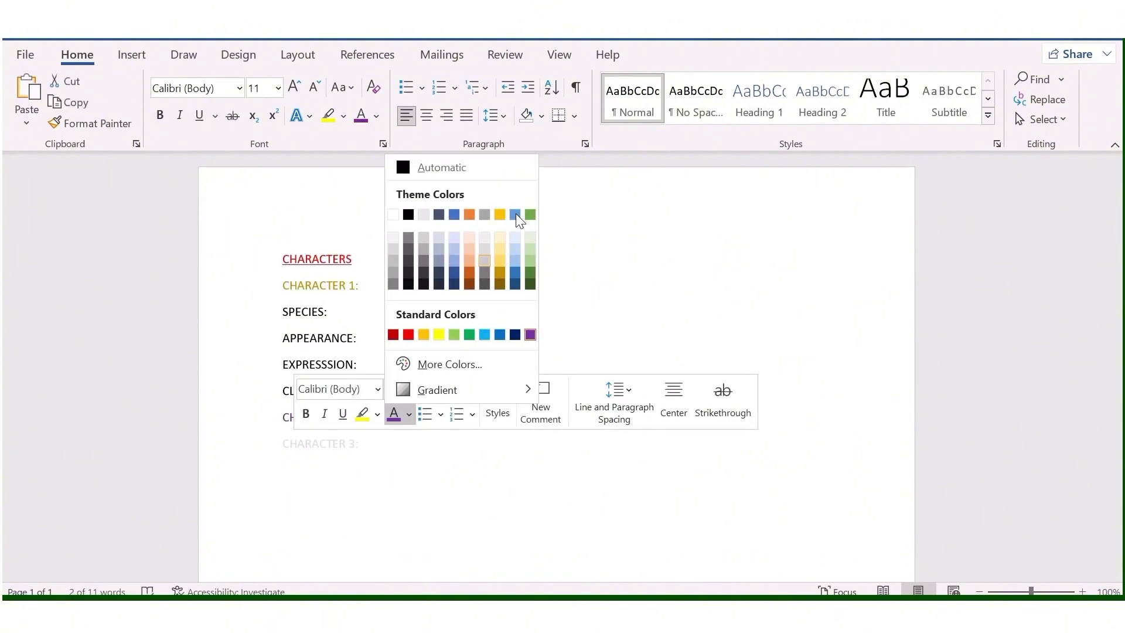
# Colour the CHARACTER 3: label blue and copy the four field lines
pyautogui.click(515, 214)
pyautogui.click(504, 475)
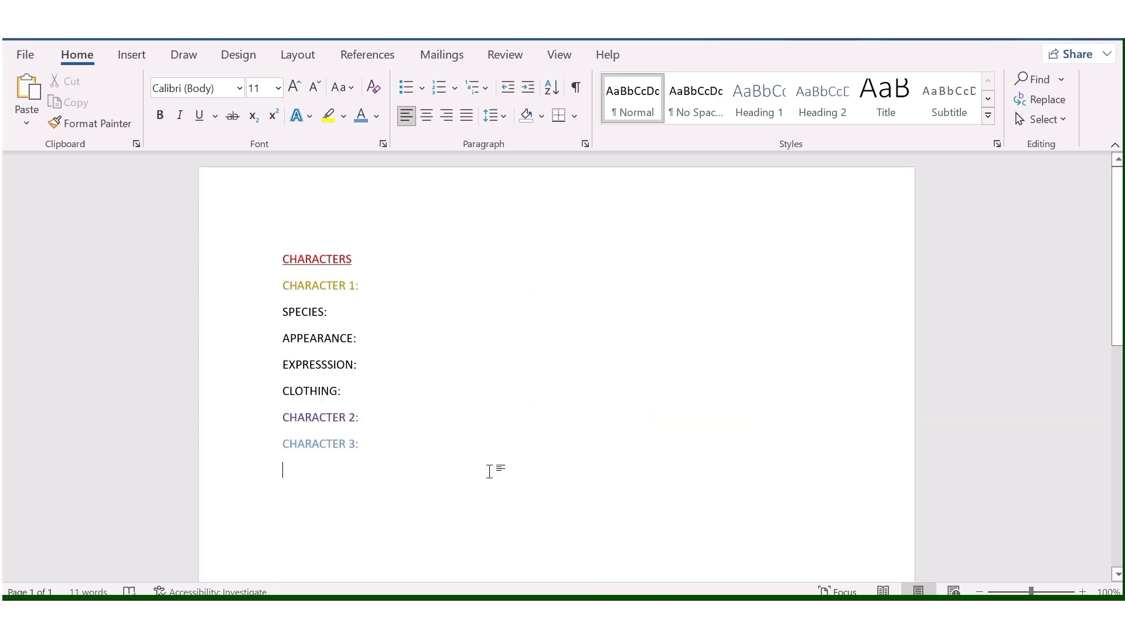
pyautogui.moveTo(347, 394); pyautogui.dragTo(286, 323)
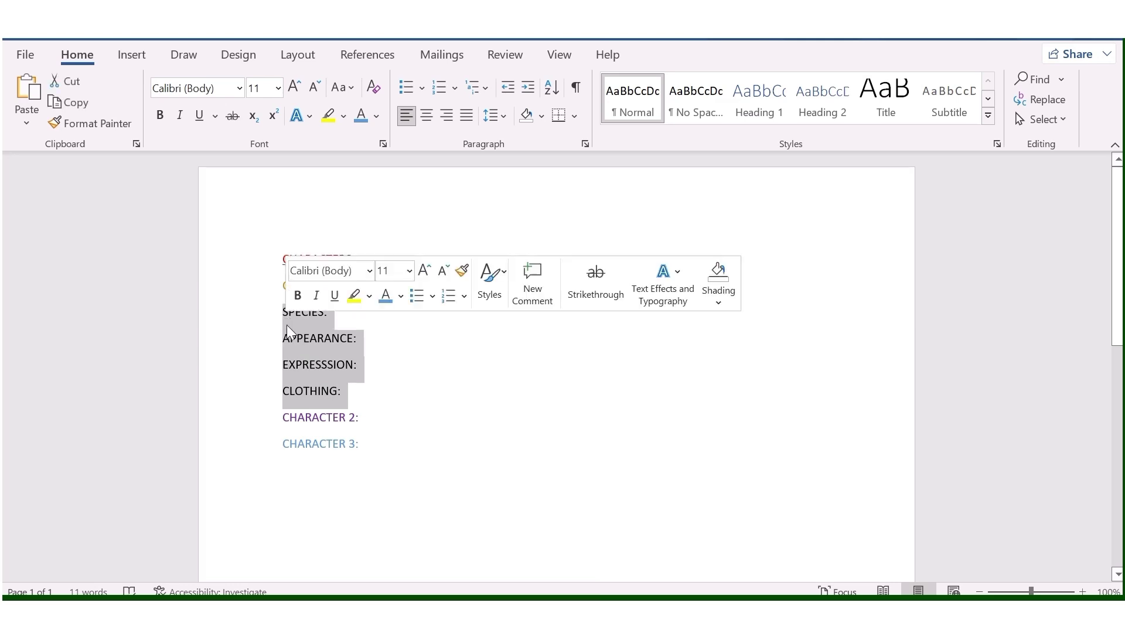
pyautogui.rightClick(298, 334)
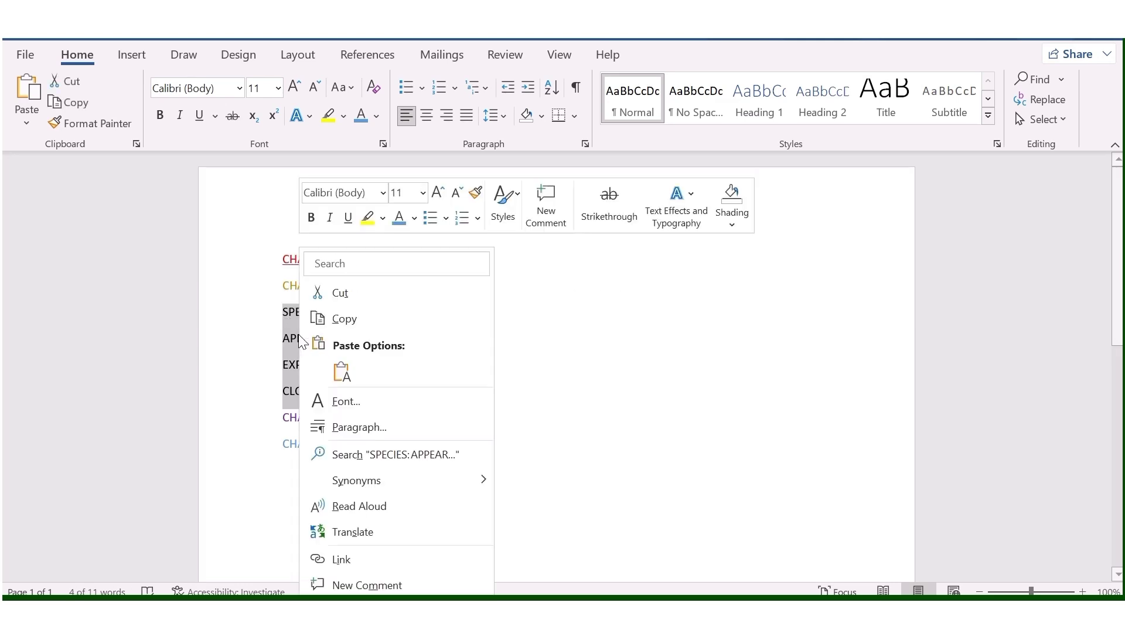
pyautogui.click(378, 318)
# Paste the SPECIES, APPEARANCE, EXPRESSSION and CLOTHING fields under CHARACTER 2:
pyautogui.click(369, 417)
pyautogui.press('Return')
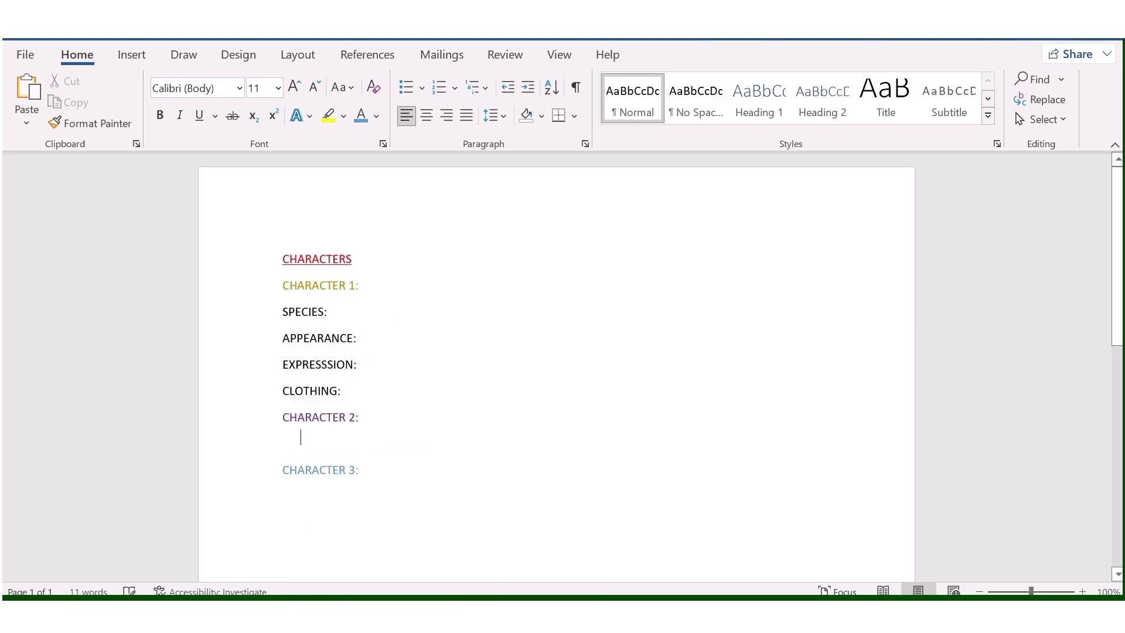
pyautogui.rightClick(293, 439)
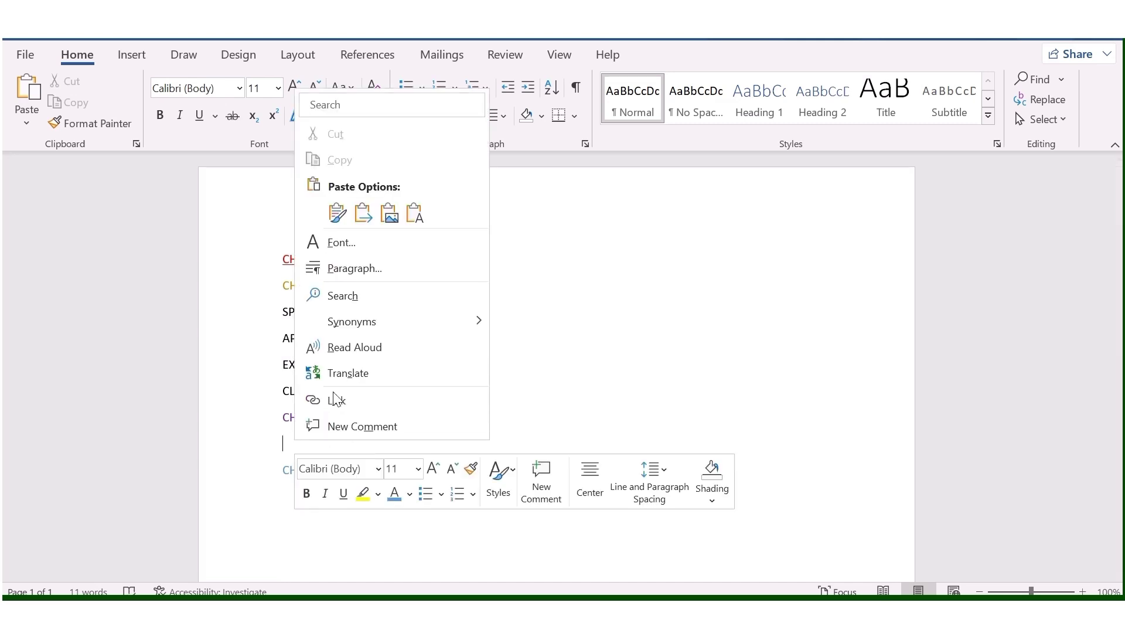
pyautogui.click(338, 212)
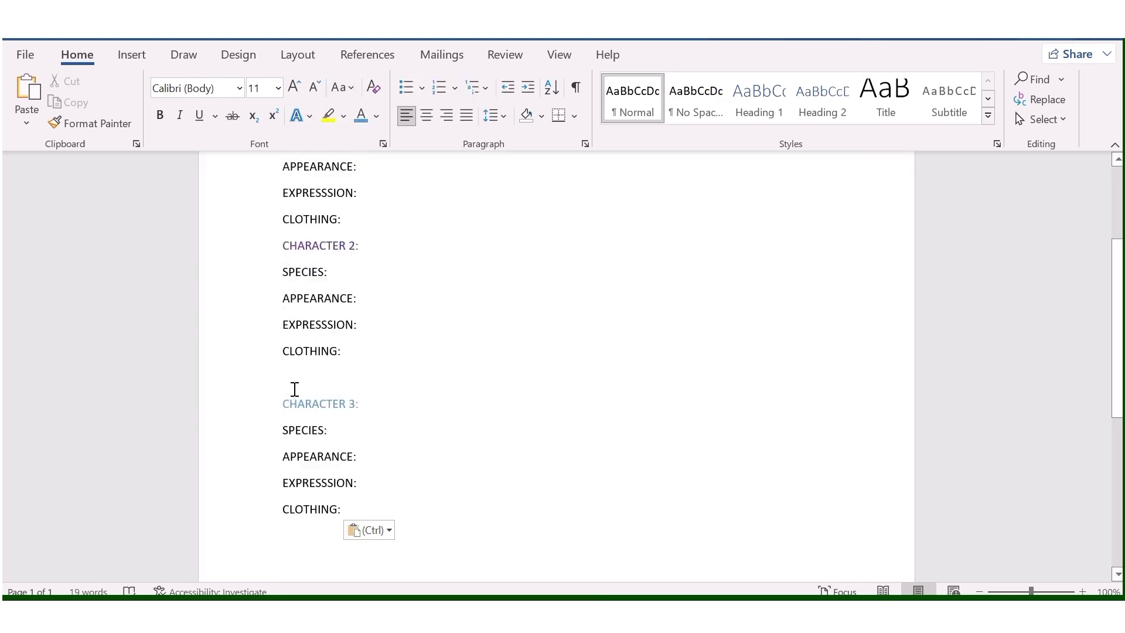
pyautogui.press('Delete')
pyautogui.click(451, 351)
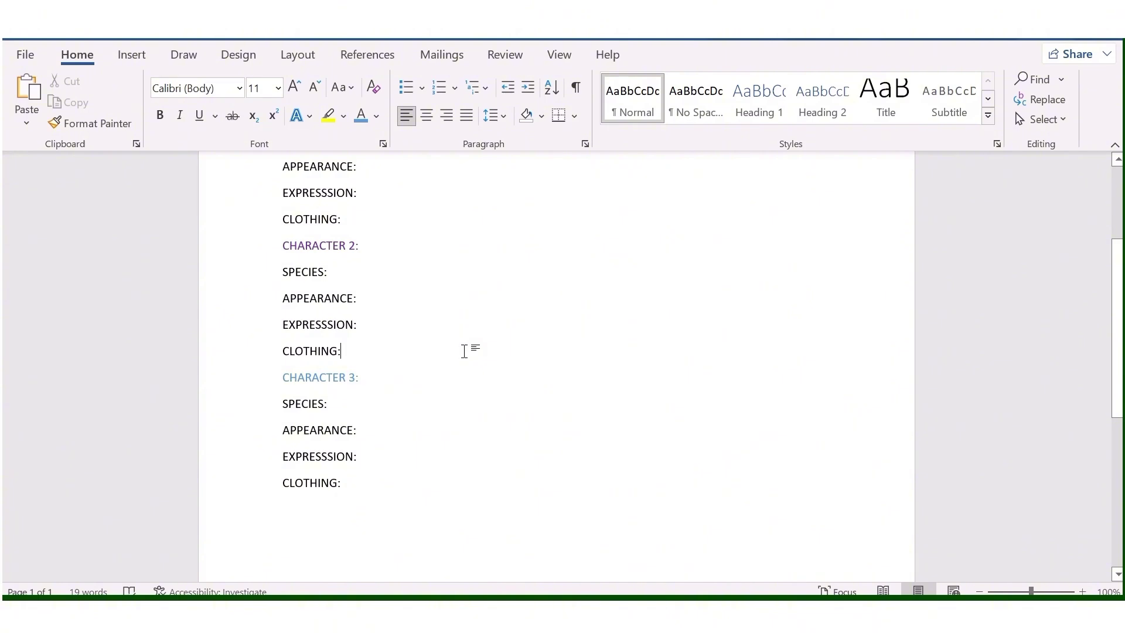
pyautogui.moveTo(1117, 329); pyautogui.dragTo(1117, 369)
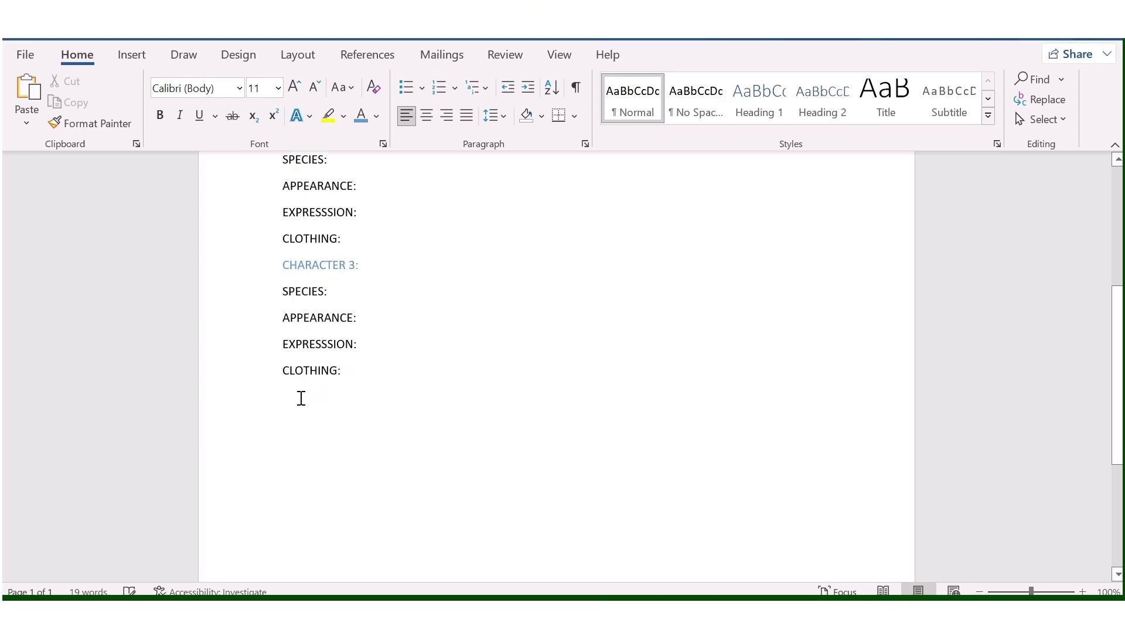
# Add ENVIRONMENT: and ACTION: lines after the character sections in black text
pyautogui.write('ENVIRO')
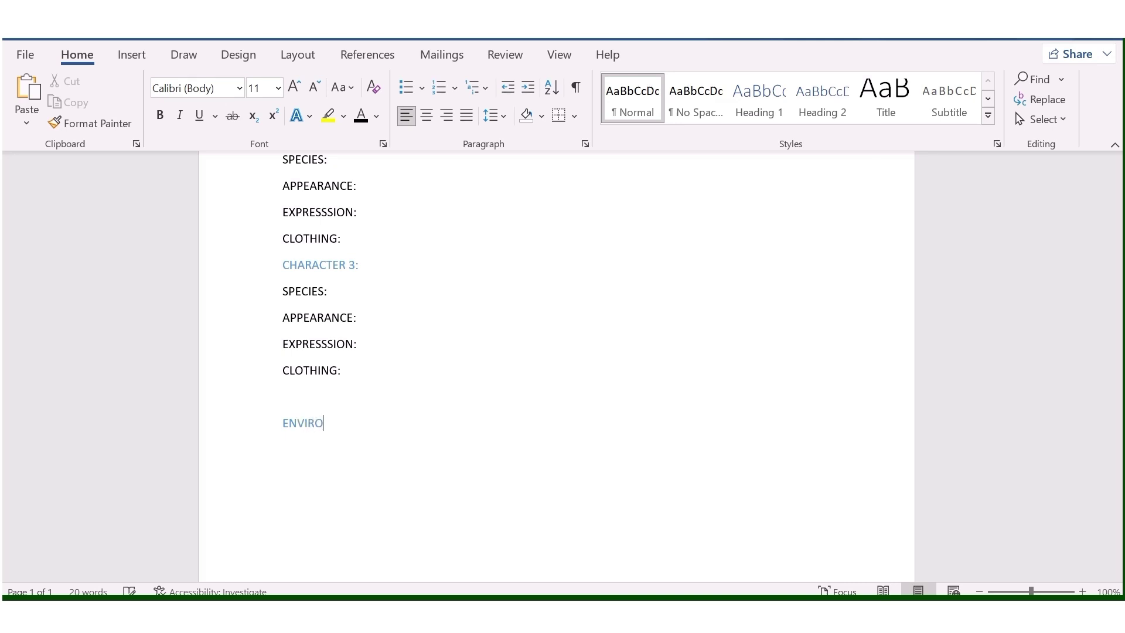
pyautogui.write('MMENT:')
pyautogui.press('Return')
pyautogui.write('ACTION:')
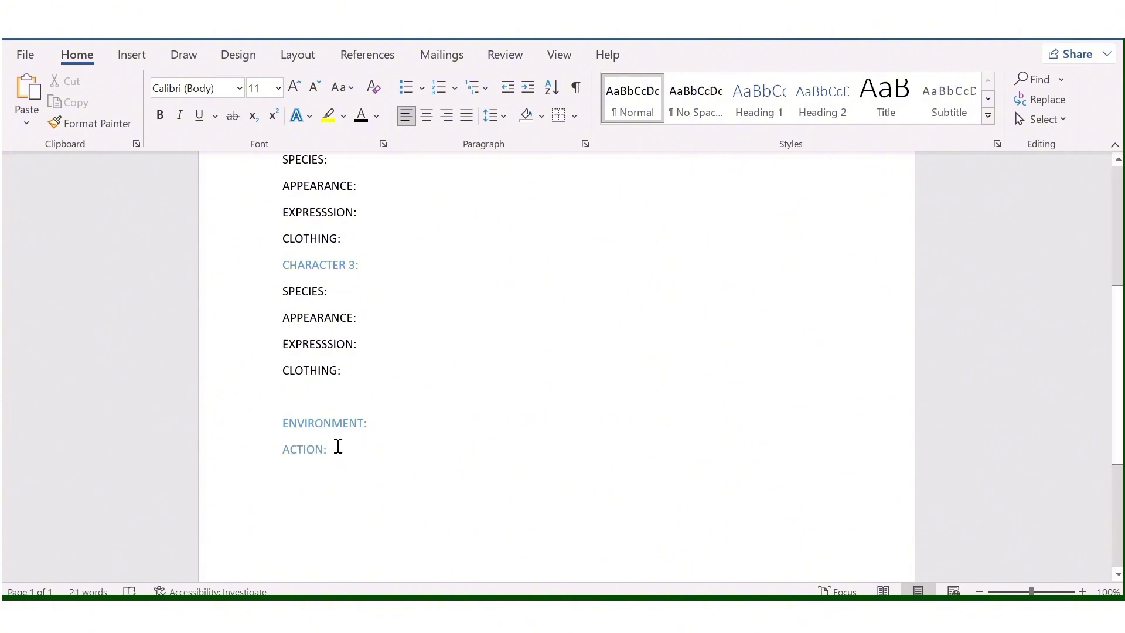
pyautogui.moveTo(336, 446); pyautogui.dragTo(290, 427)
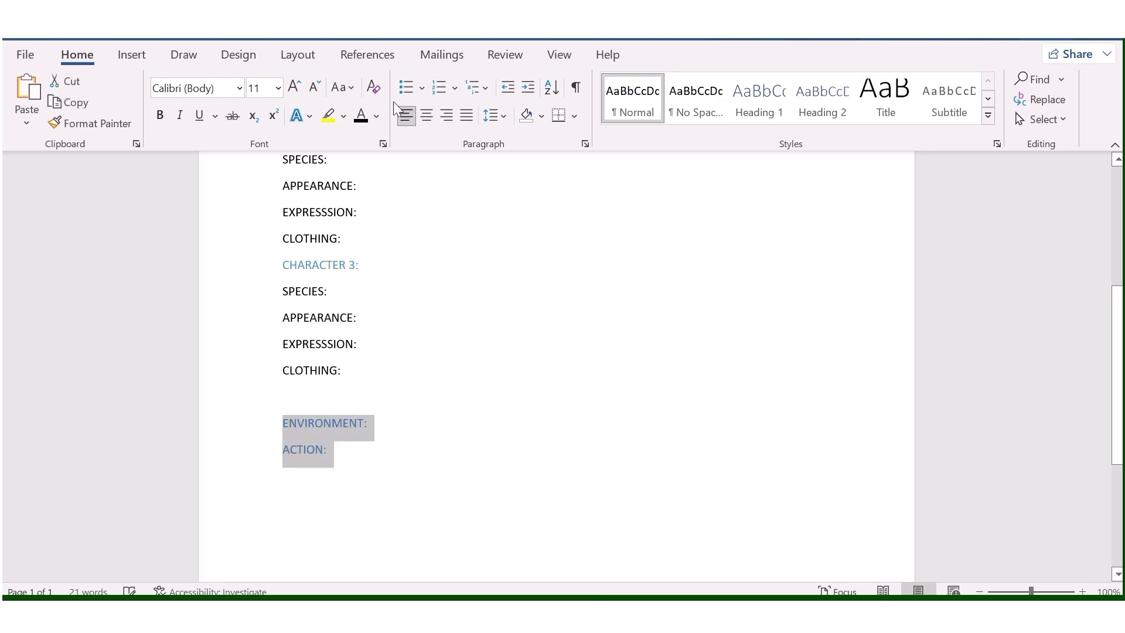
pyautogui.click(361, 115)
pyautogui.click(567, 481)
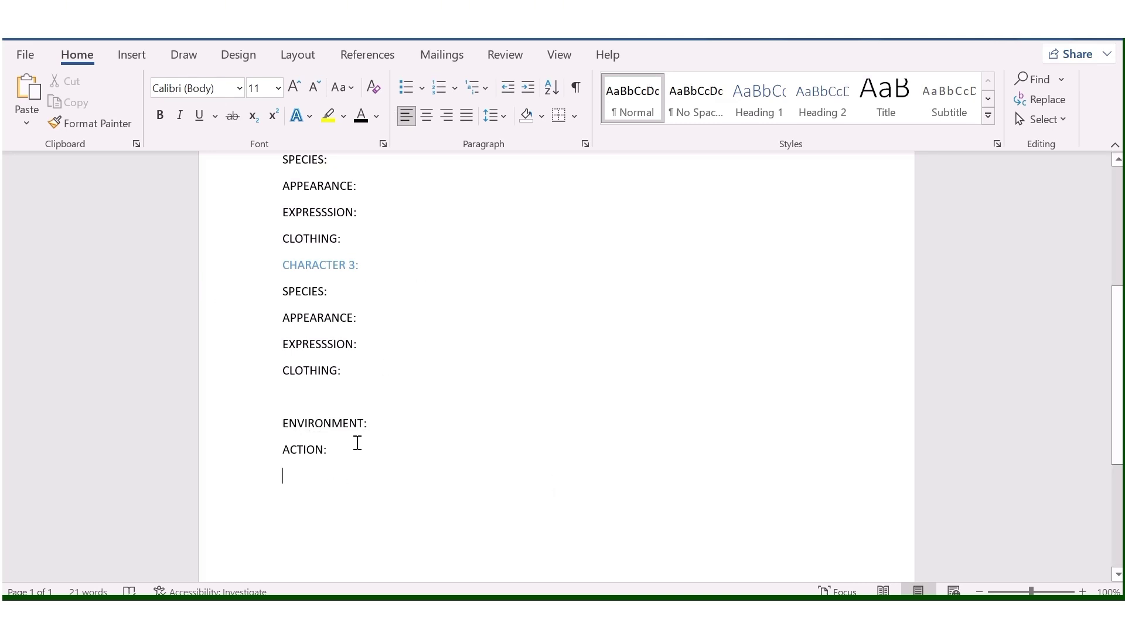
# Paste an ACTION: field under Character 1's CLOTHING: line
pyautogui.hotkey('ctrl', 'z')
pyautogui.press('Down')
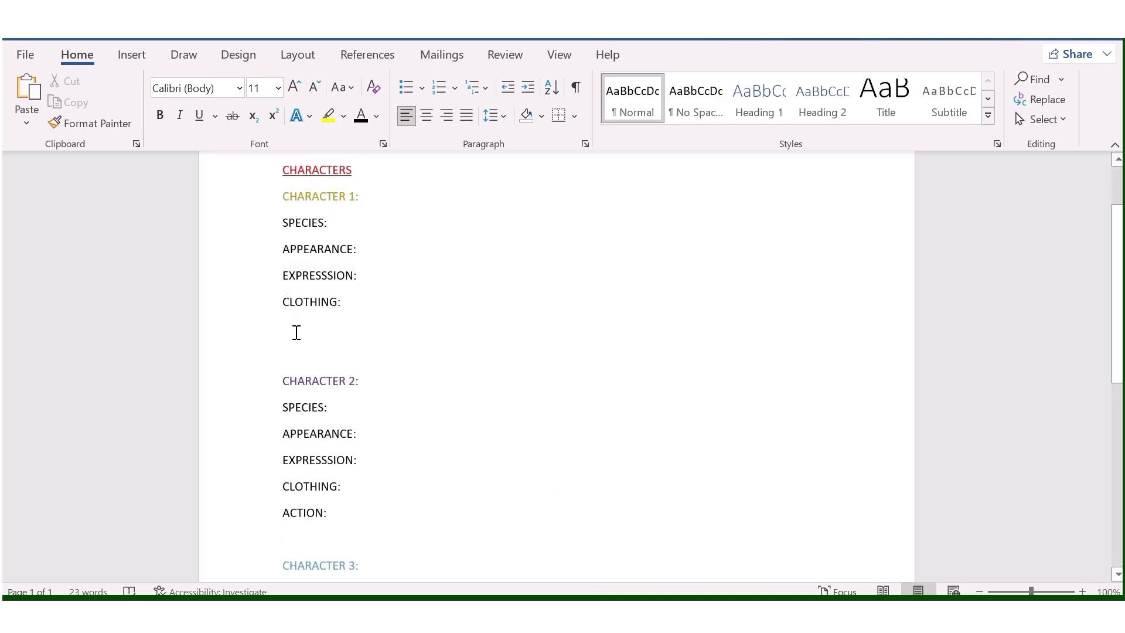
pyautogui.rightClick(293, 332)
pyautogui.click(334, 369)
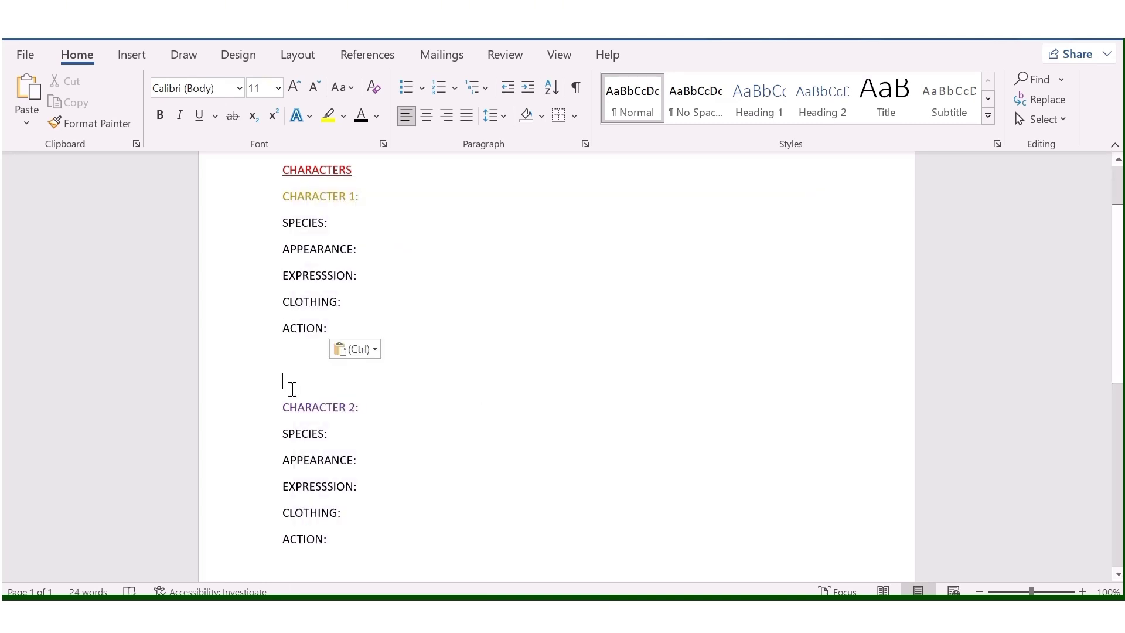
# Delete the extra blank lines before CHARACTER 2:, CHARACTER 3: and ENVIRONMENT:
pyautogui.press('BackSpace')
pyautogui.press('BackSpace')
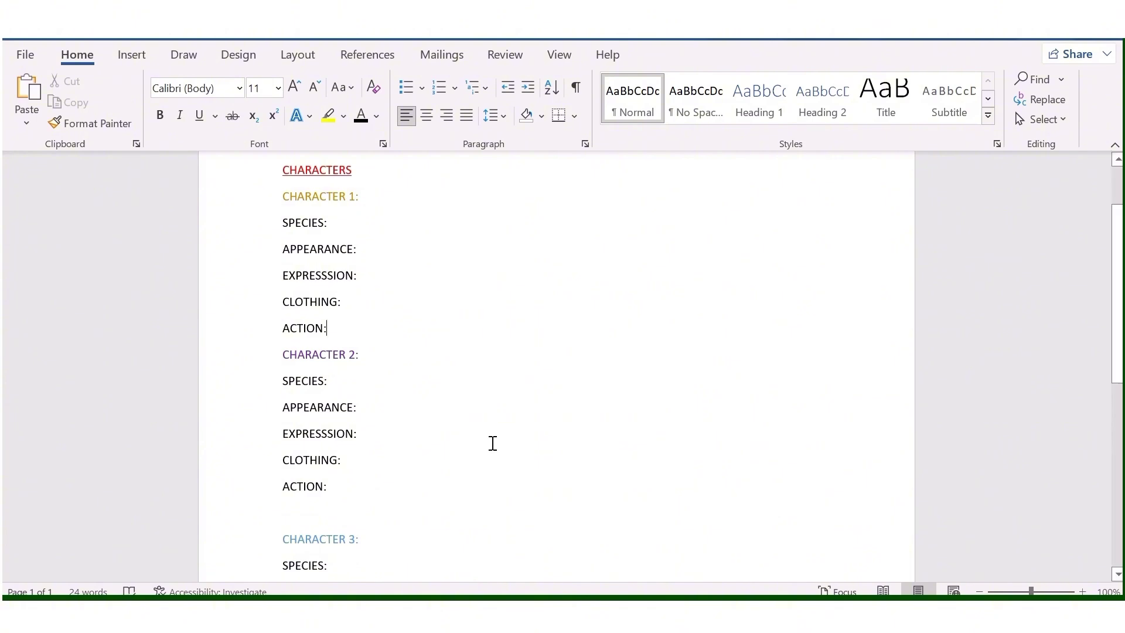
pyautogui.scroll(-3, 498, 433)
pyautogui.click(290, 369)
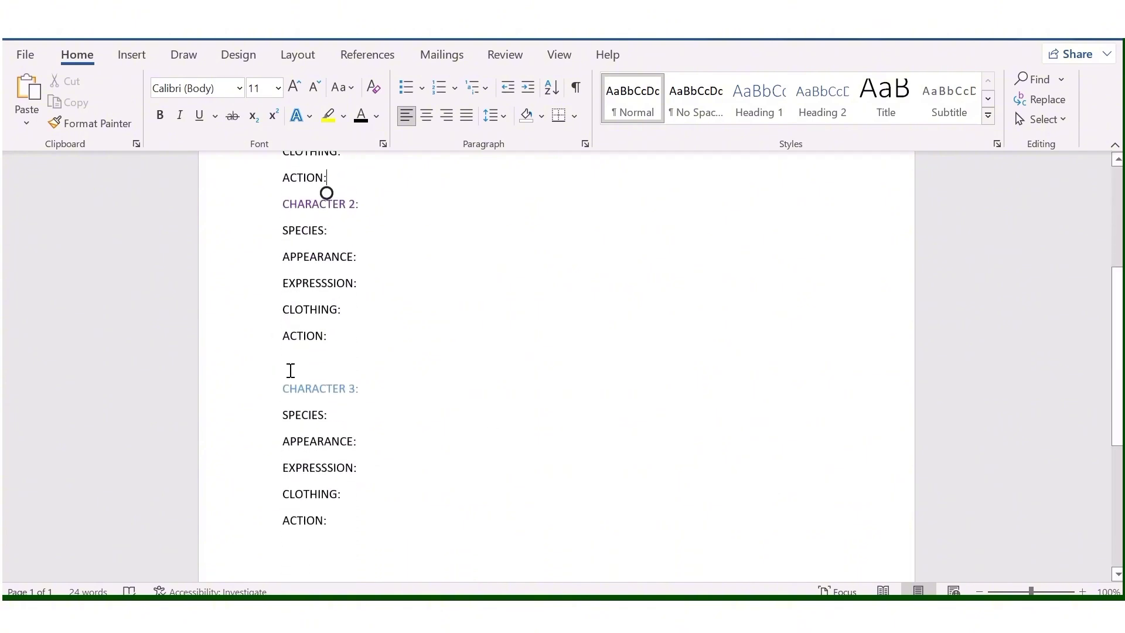
pyautogui.press('BackSpace')
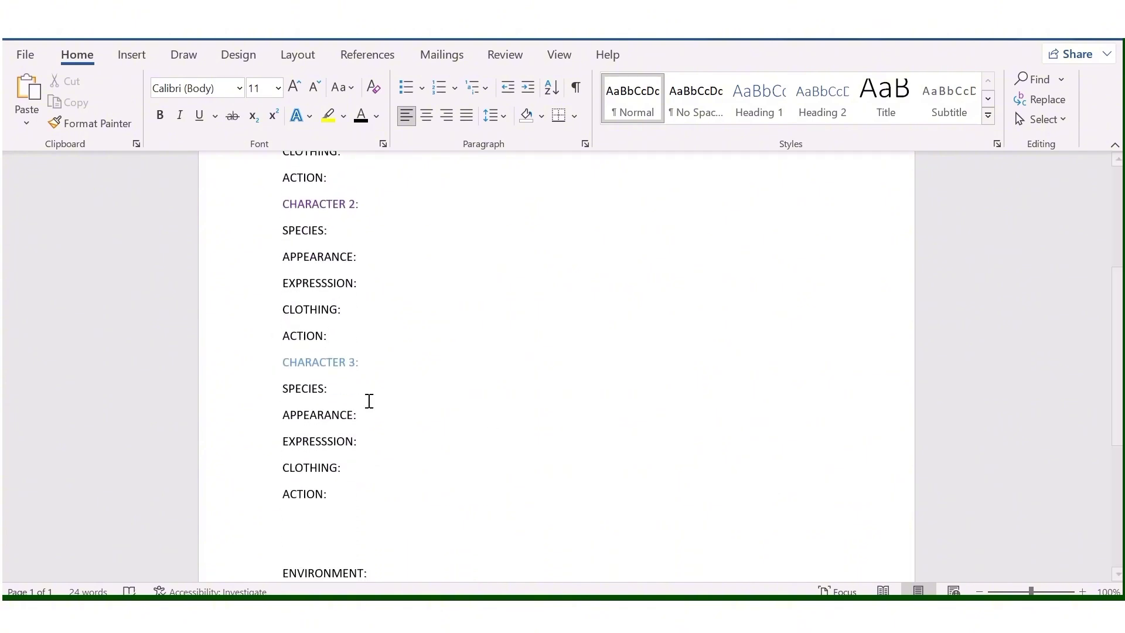
pyautogui.press('BackSpace')
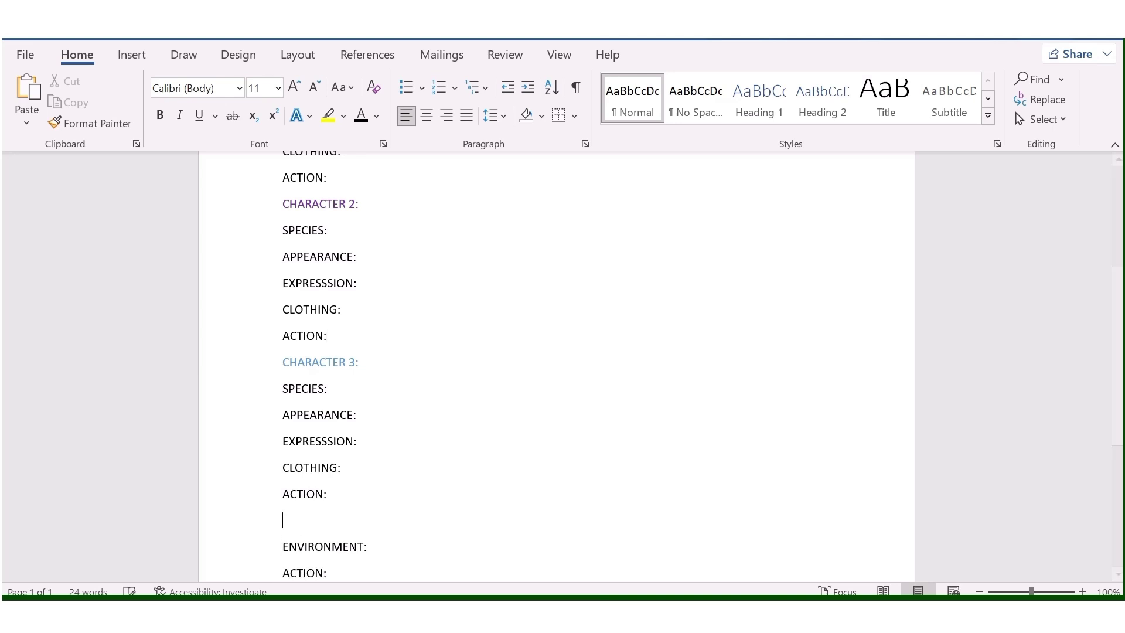
pyautogui.press('BackSpace')
# Insert a STYLE: line above ENVIRONMENT:
pyautogui.press('Return')
pyautogui.scroll(-3, 556, 363)
pyautogui.write('STYLE')
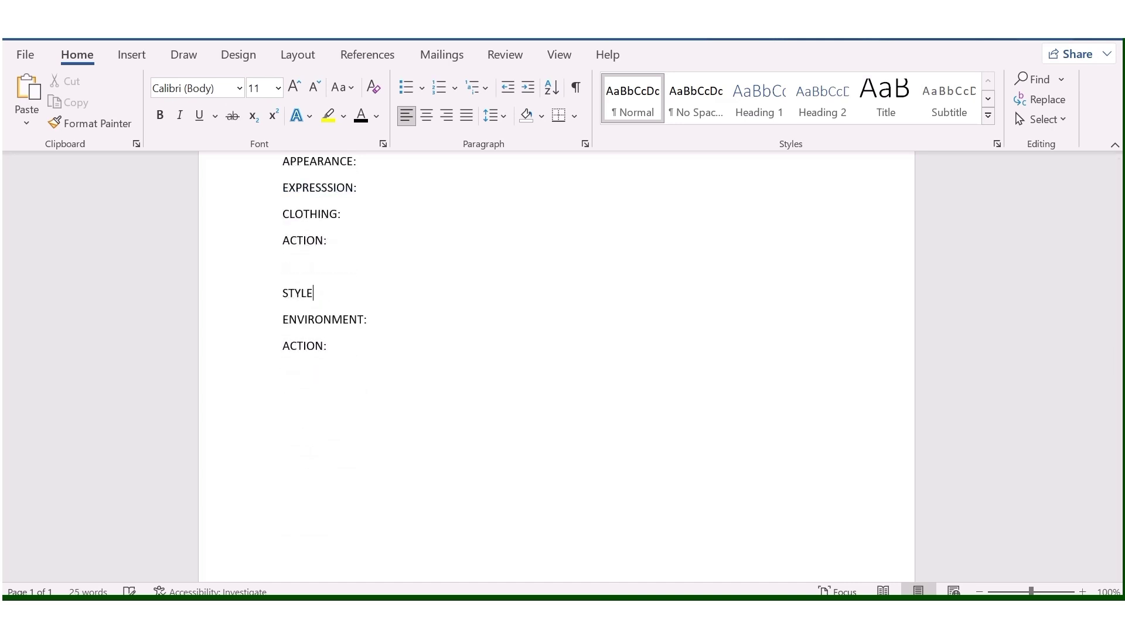
pyautogui.write(':')
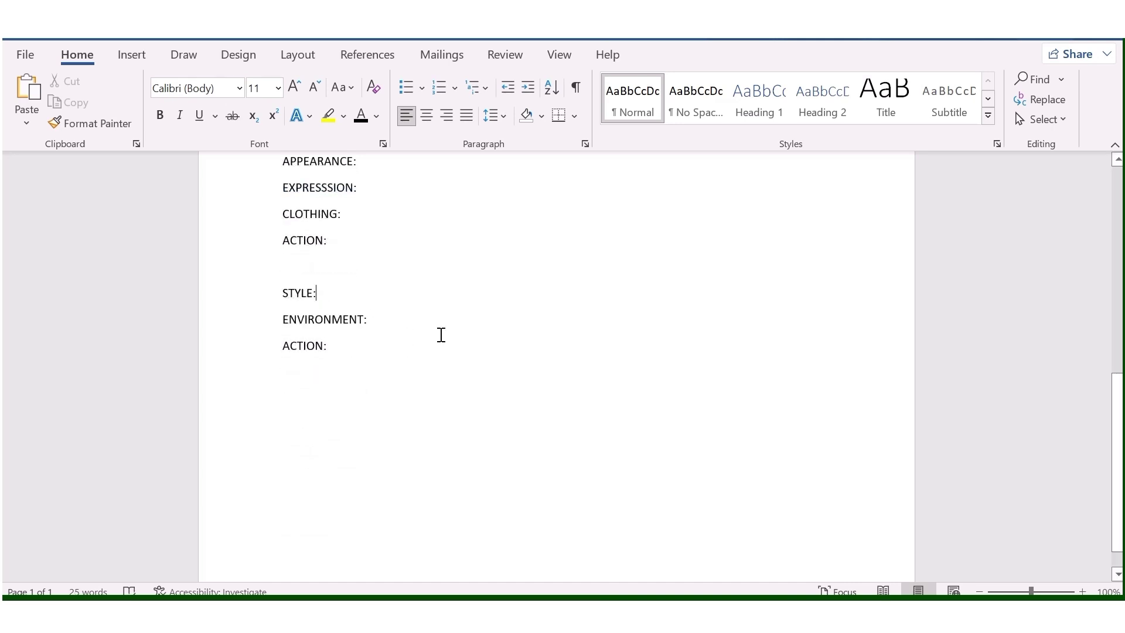
pyautogui.scroll(2, 367, 425)
pyautogui.click(367, 422)
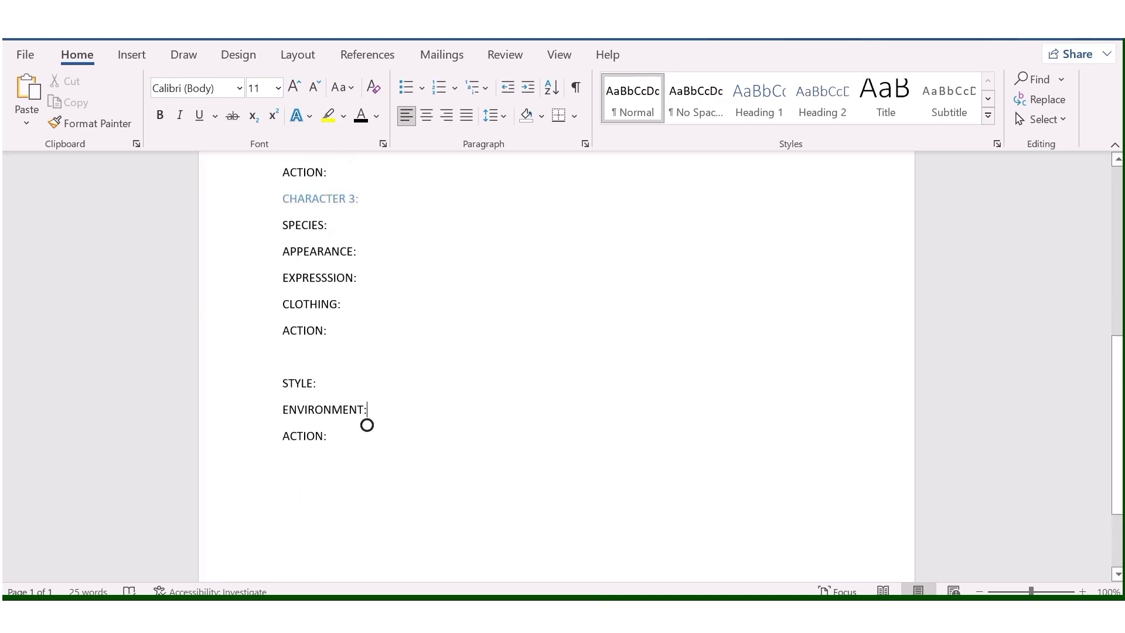
pyautogui.scroll(9, 366, 424)
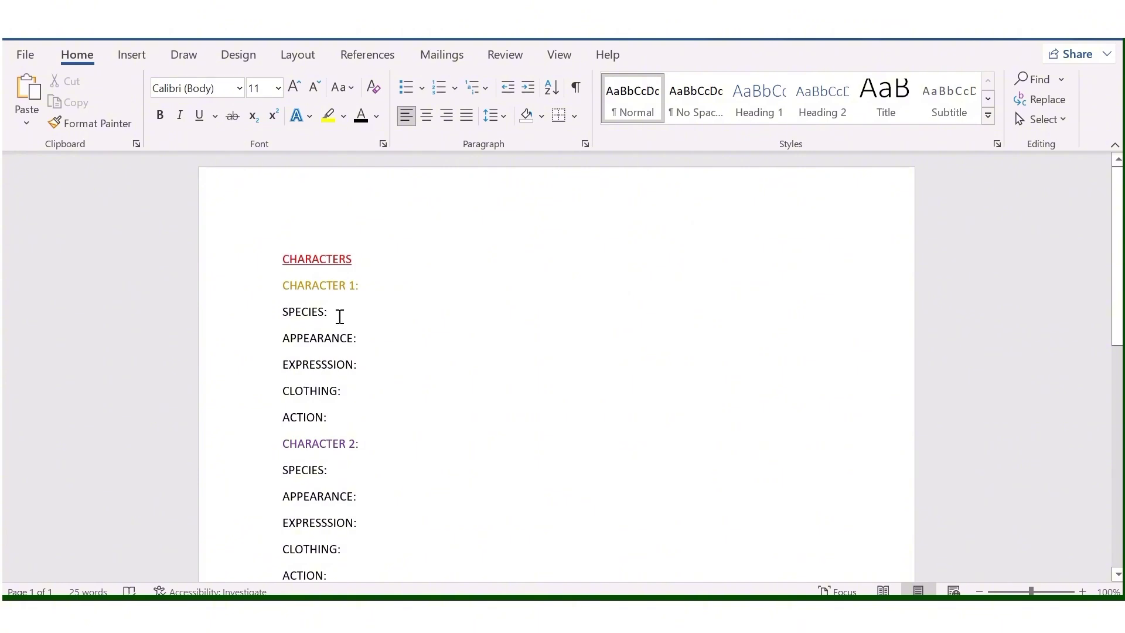
# Place the cursor at the end of the ENVIRONMENT: field to fill in its description
pyautogui.scroll(-5, 500, 381)
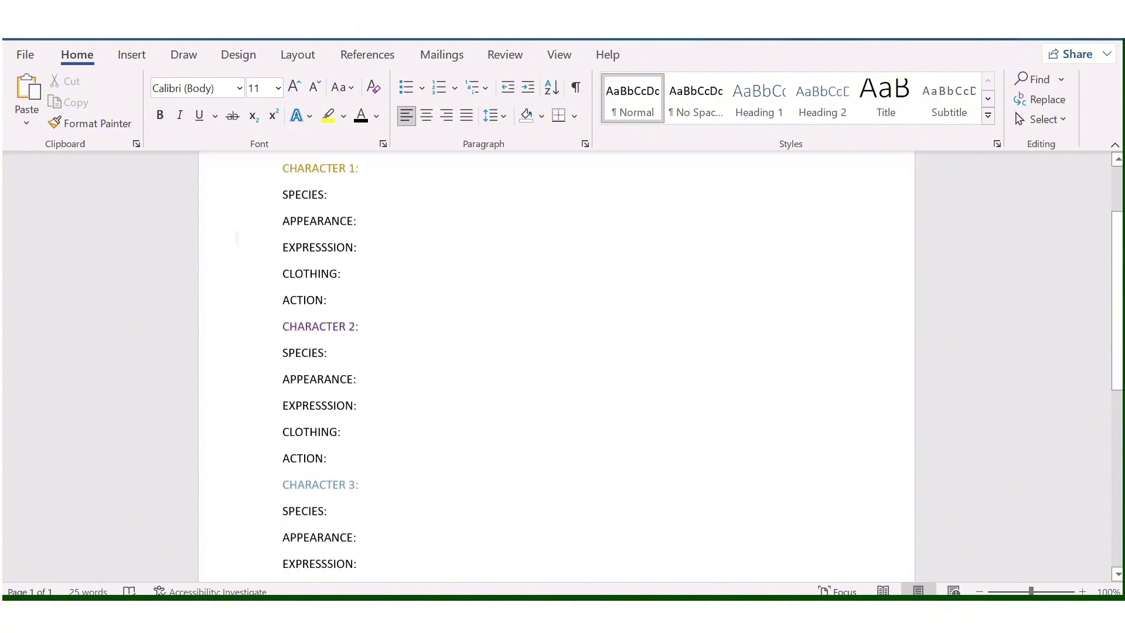
pyautogui.click(367, 566)
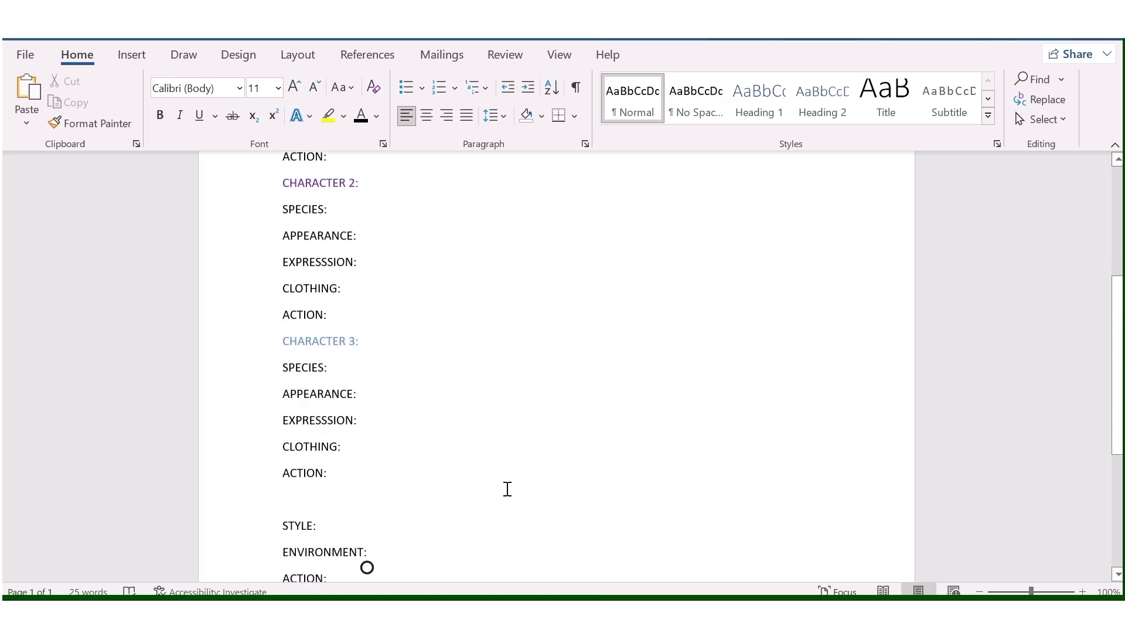
pyautogui.scroll(5, 508, 489)
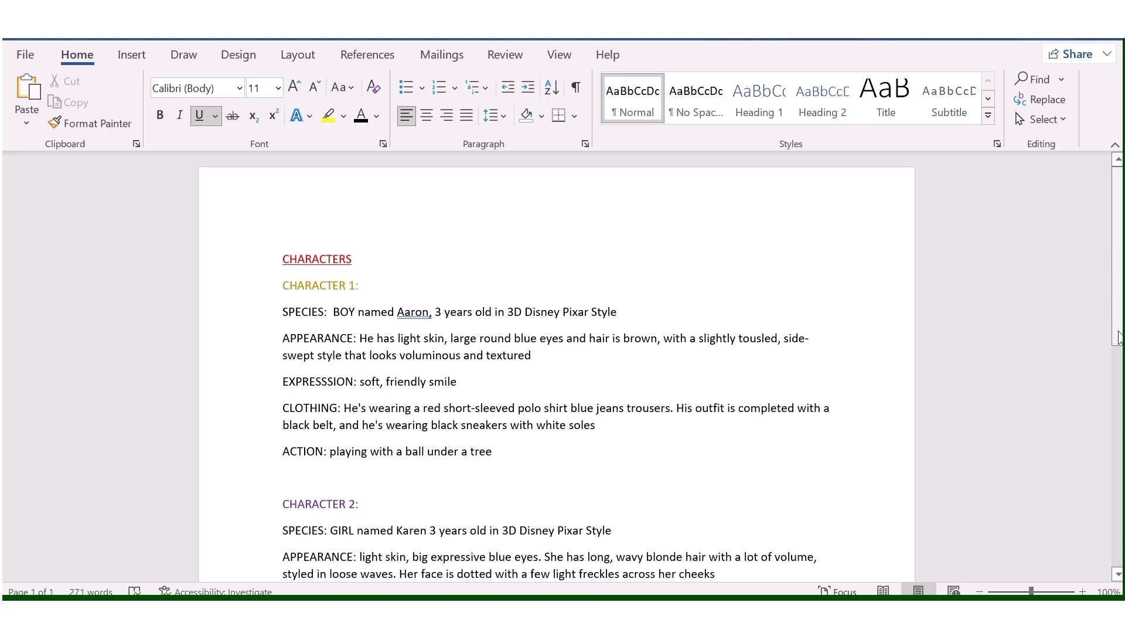
# Select the entire filled-in character sheet with Ctrl+A and copy it
pyautogui.moveTo(1119, 336)
pyautogui.mouseDown()
pyautogui.moveTo(1118, 502)
pyautogui.moveTo(1117, 356)
pyautogui.mouseUp()
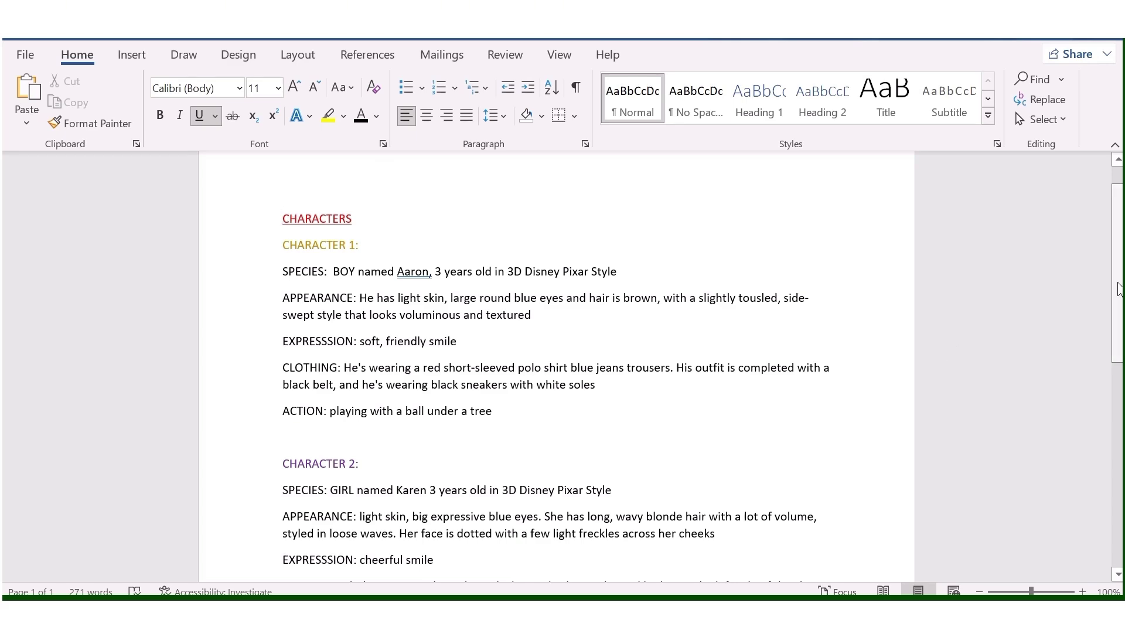
pyautogui.moveTo(1117, 287); pyautogui.dragTo(1117, 476)
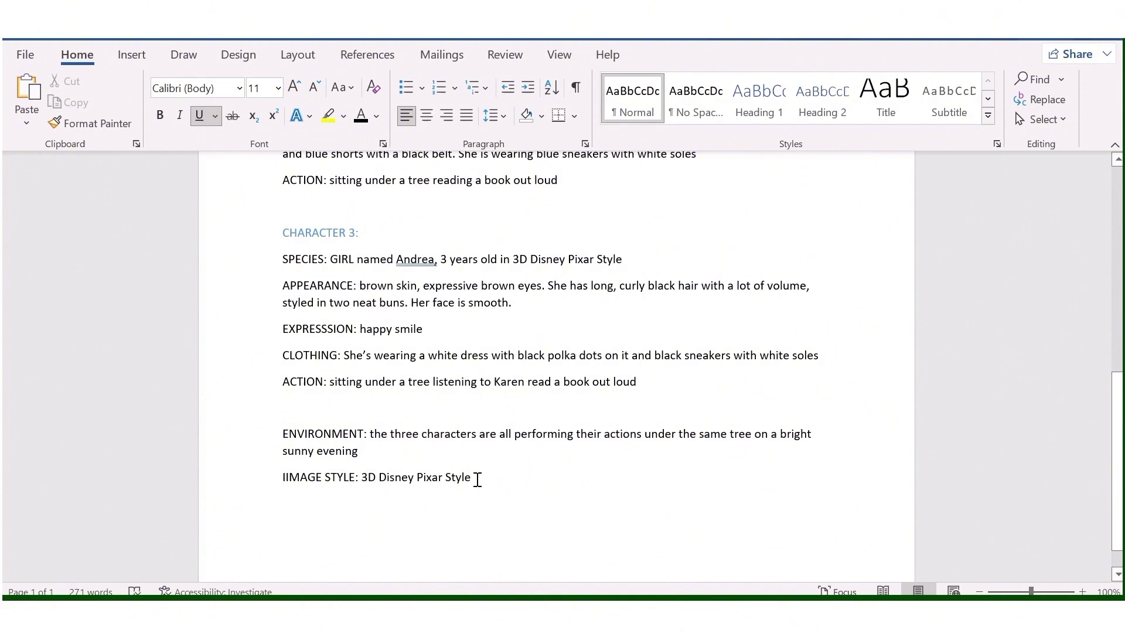
pyautogui.hotkey('ctrl', 'a')
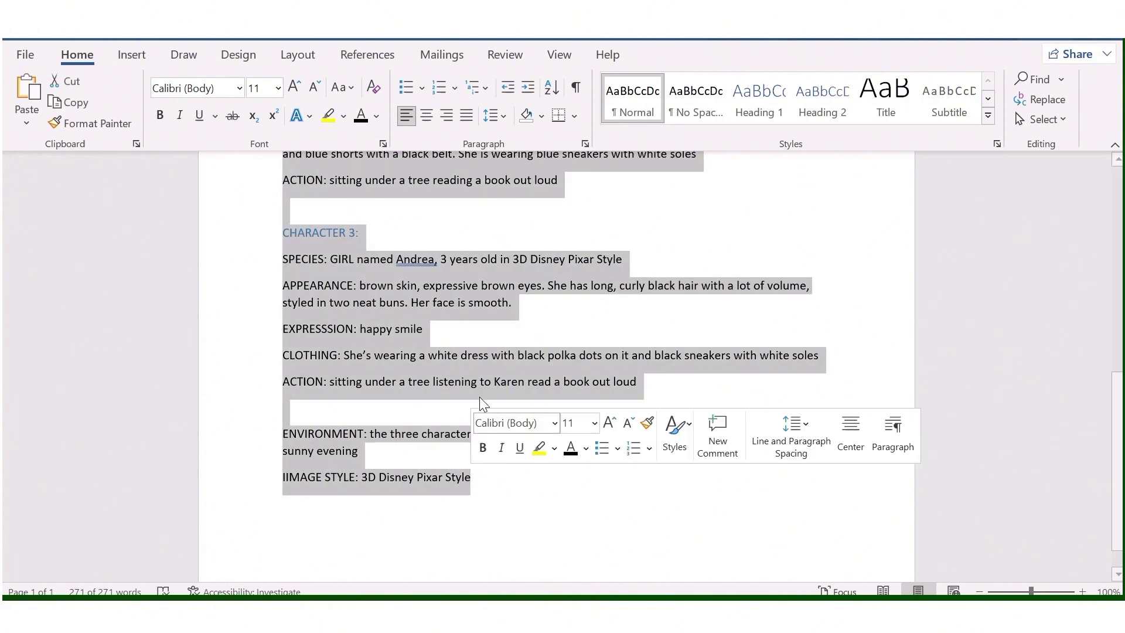
pyautogui.rightClick(442, 368)
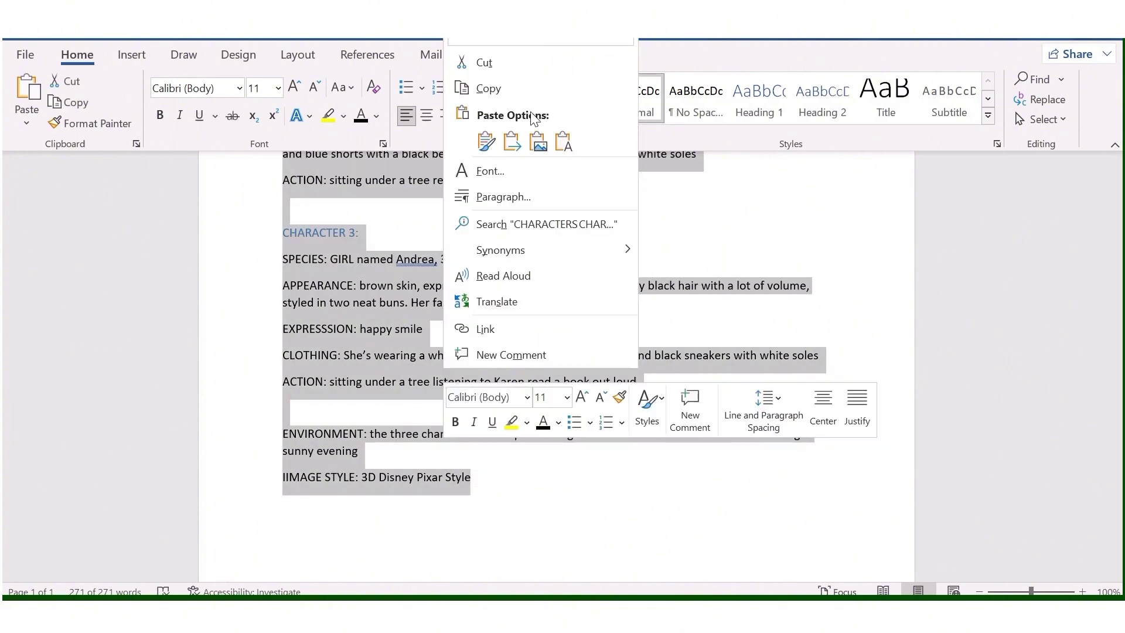
pyautogui.click(496, 86)
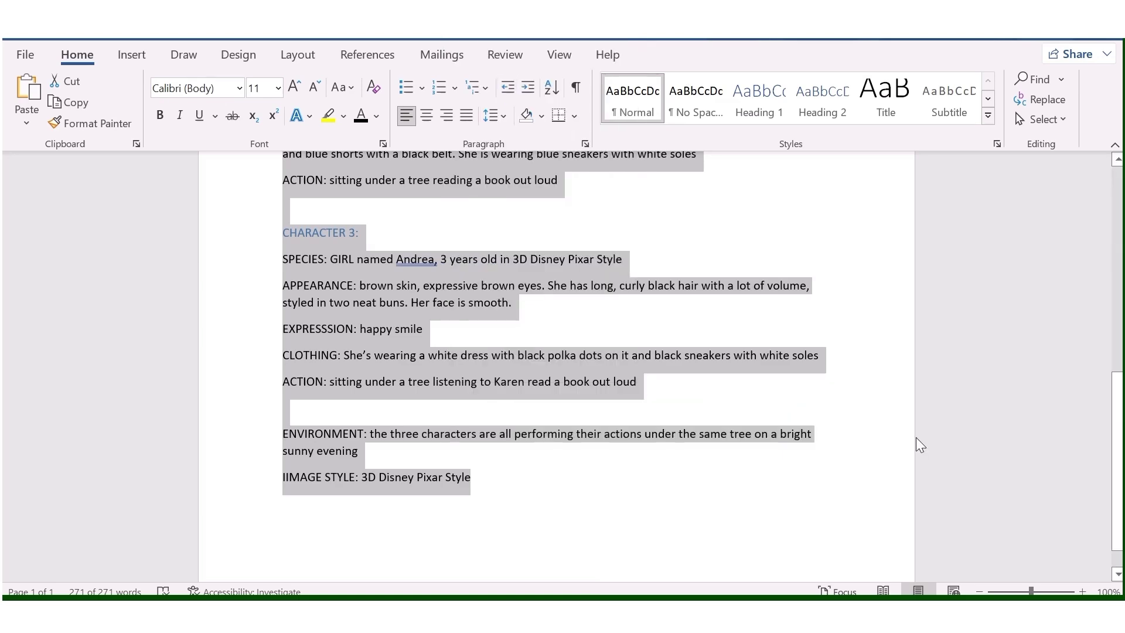
# Draft a ChatGPT request for a 3D Disney Pixar prompt, replacing 'video' with 'an image'
pyautogui.hotkey('alt', 'Tab')
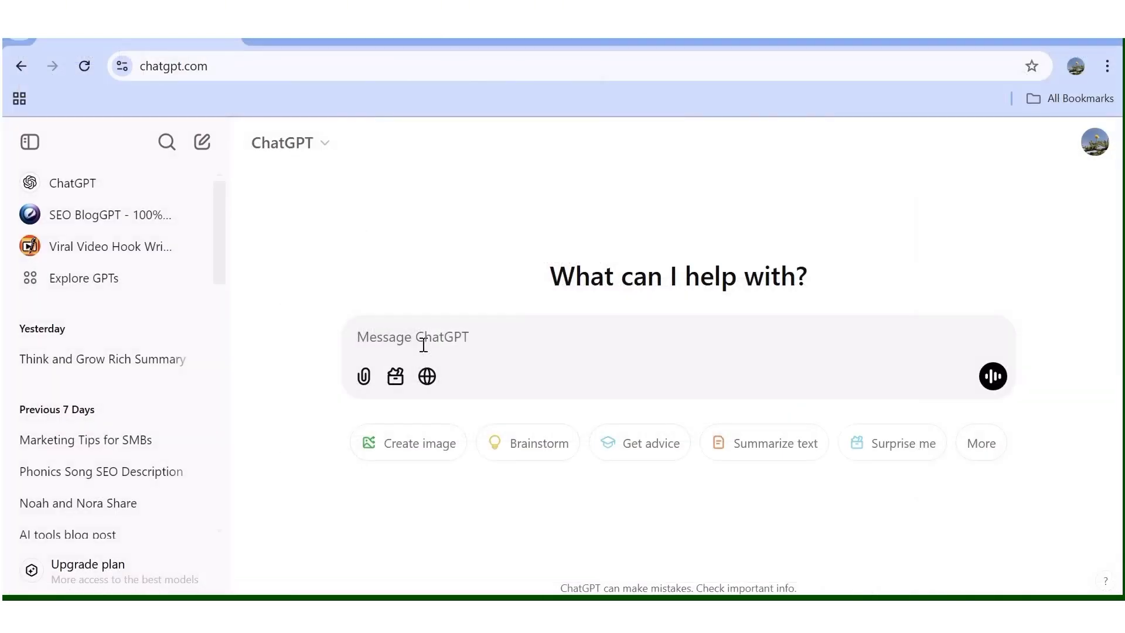
pyautogui.write('Use t')
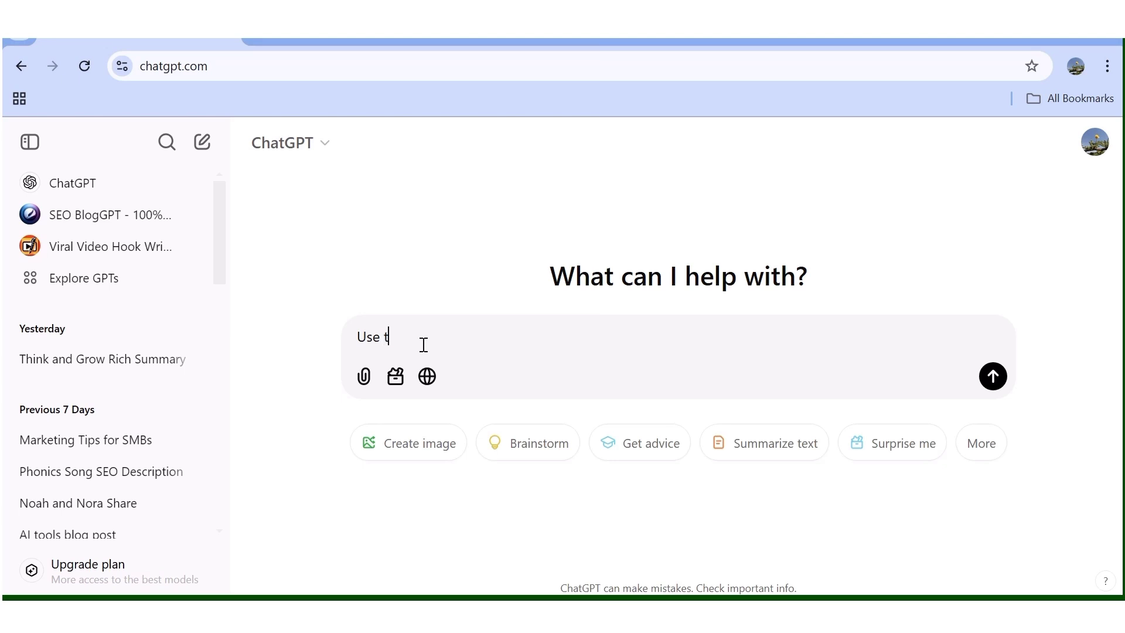
pyautogui.write('he i')
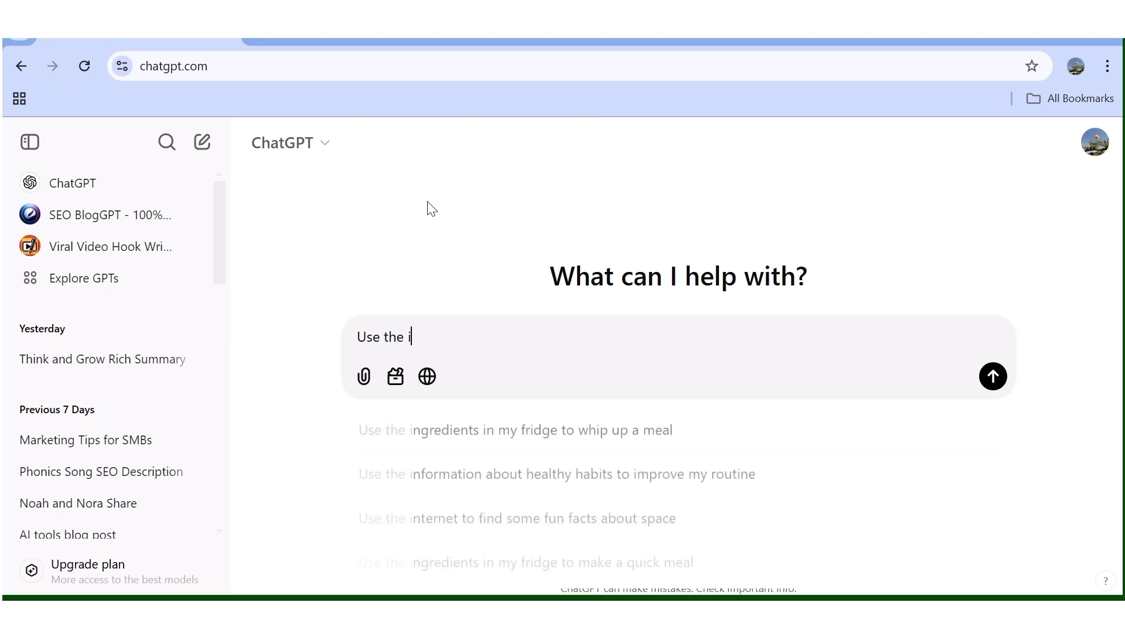
pyautogui.hotkey('ctrl', 'v')
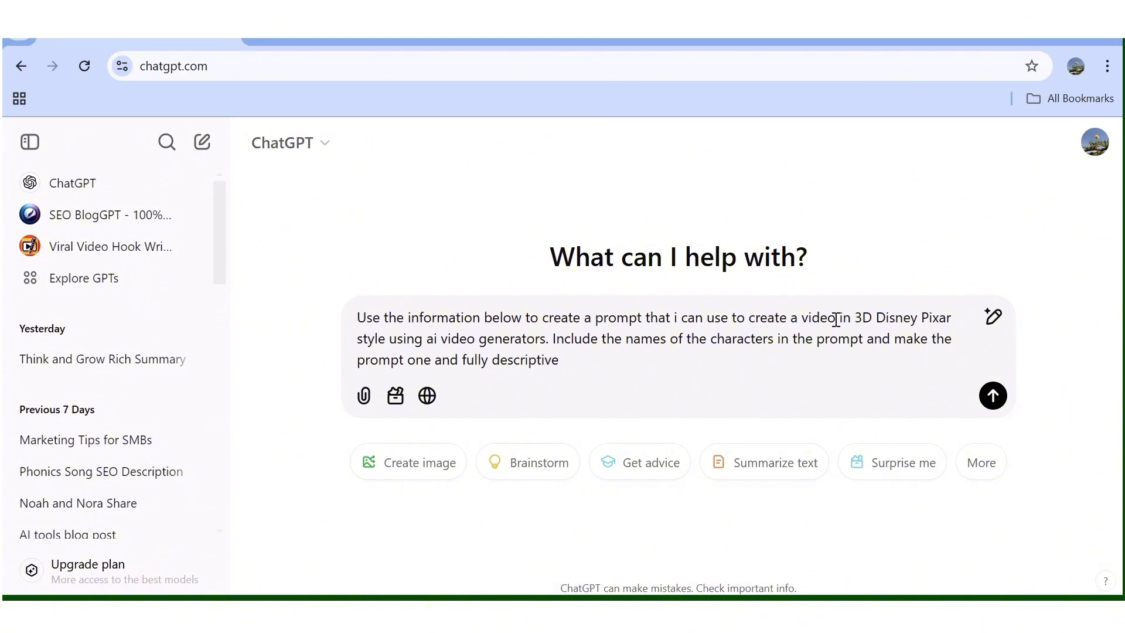
pyautogui.moveTo(836, 318); pyautogui.dragTo(803, 318)
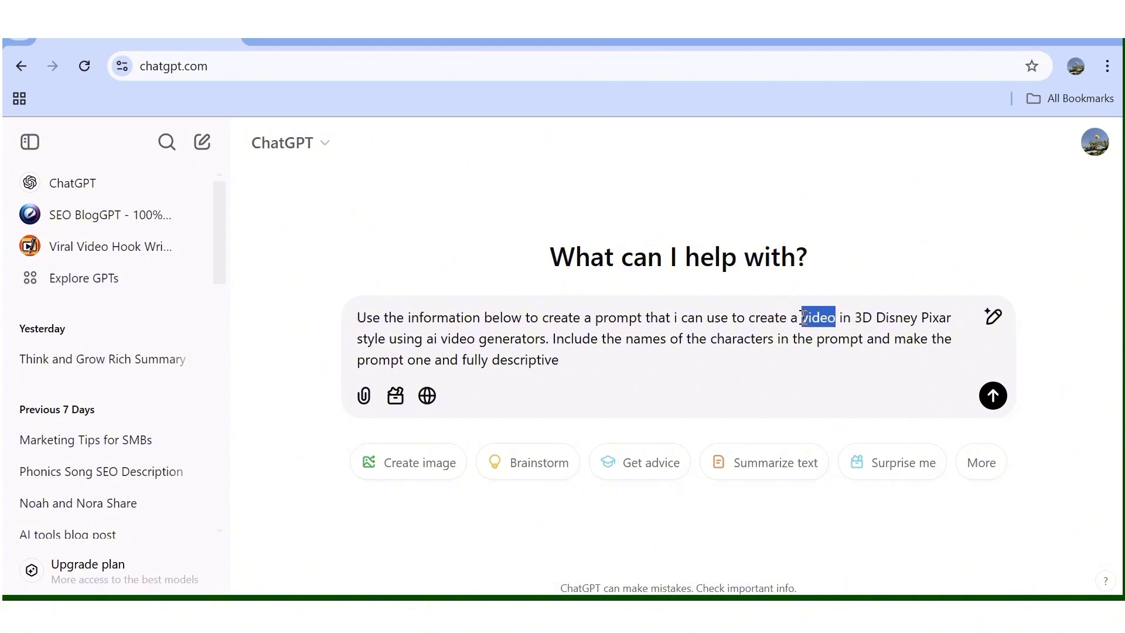
pyautogui.press('BackSpace')
pyautogui.write('n imag')
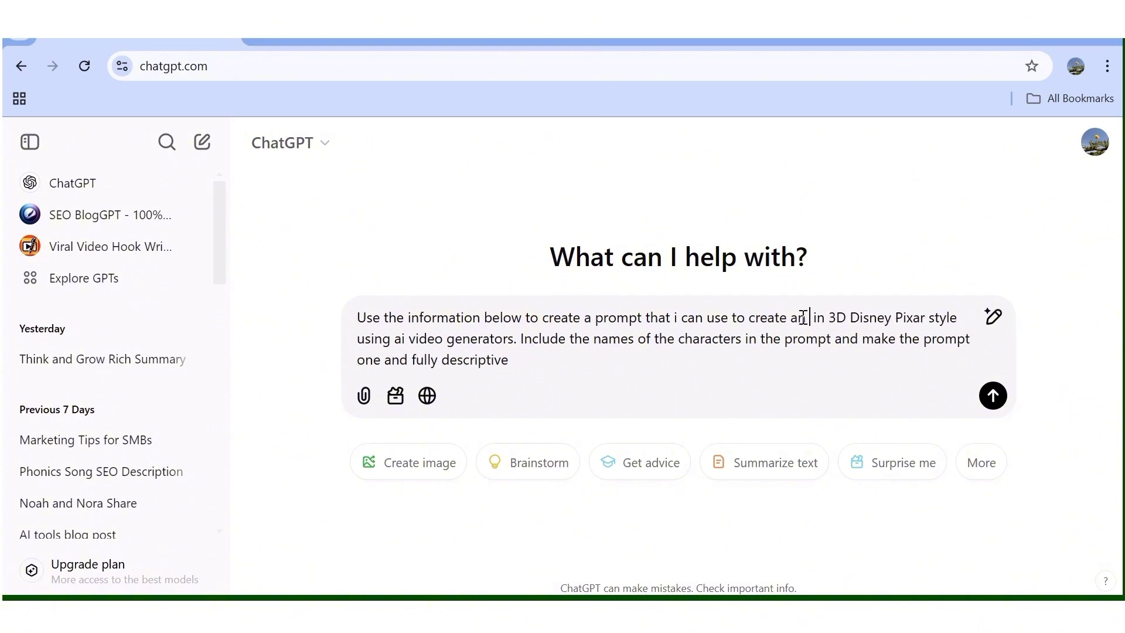
pyautogui.write('e')
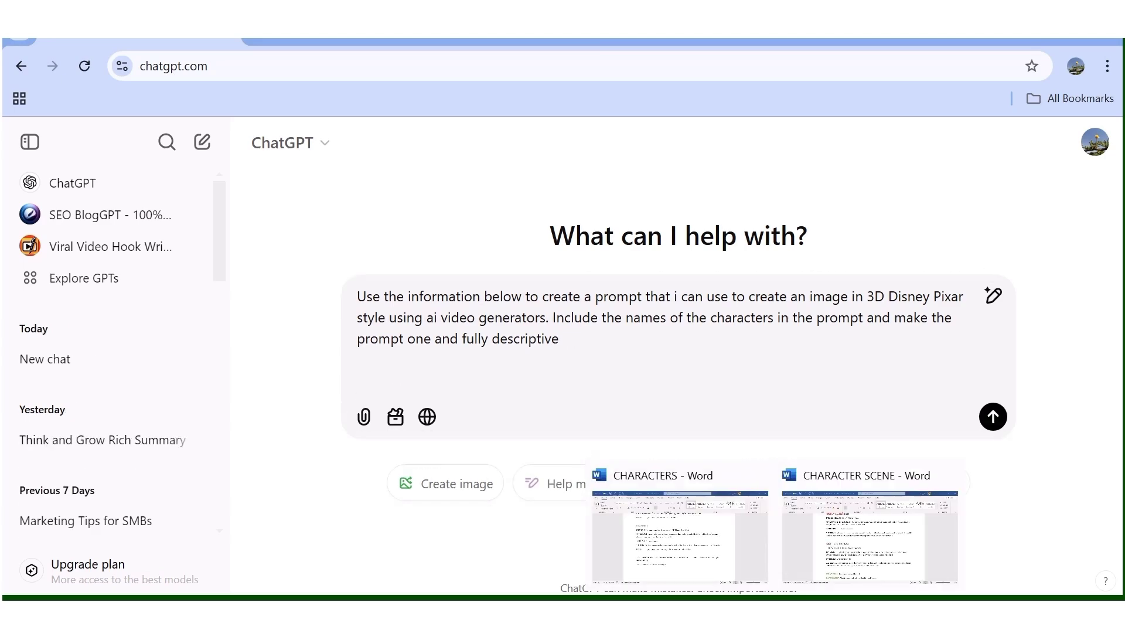
# Copy the character sheet from Word and paste it into the ChatGPT message after the request
pyautogui.click(747, 564)
pyautogui.hotkey('ctrl', 'a')
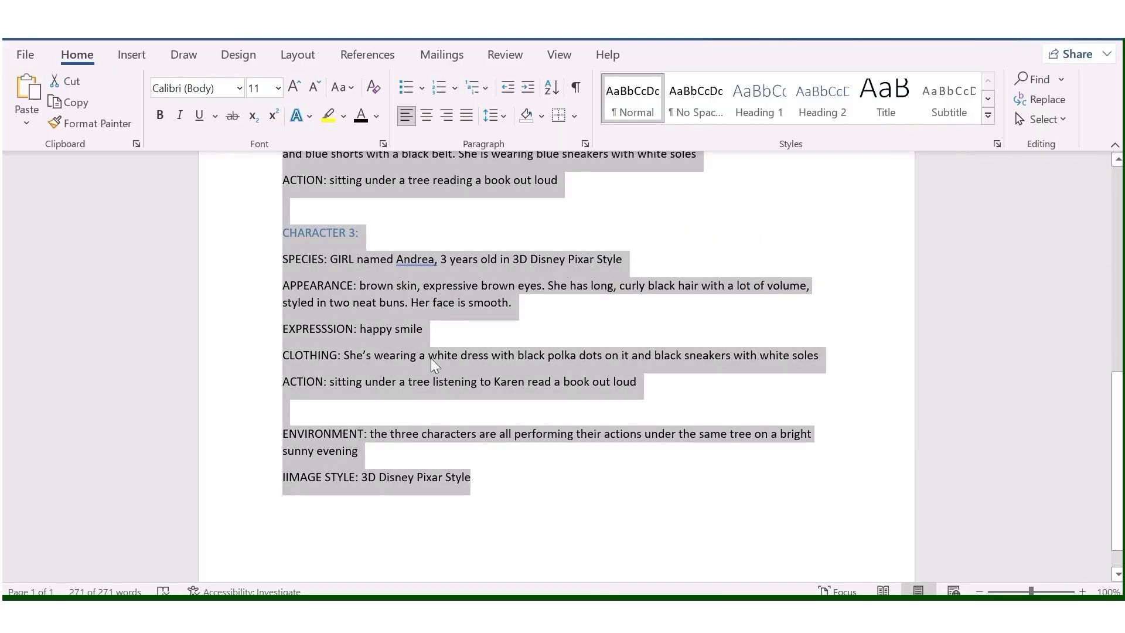
pyautogui.rightClick(379, 308)
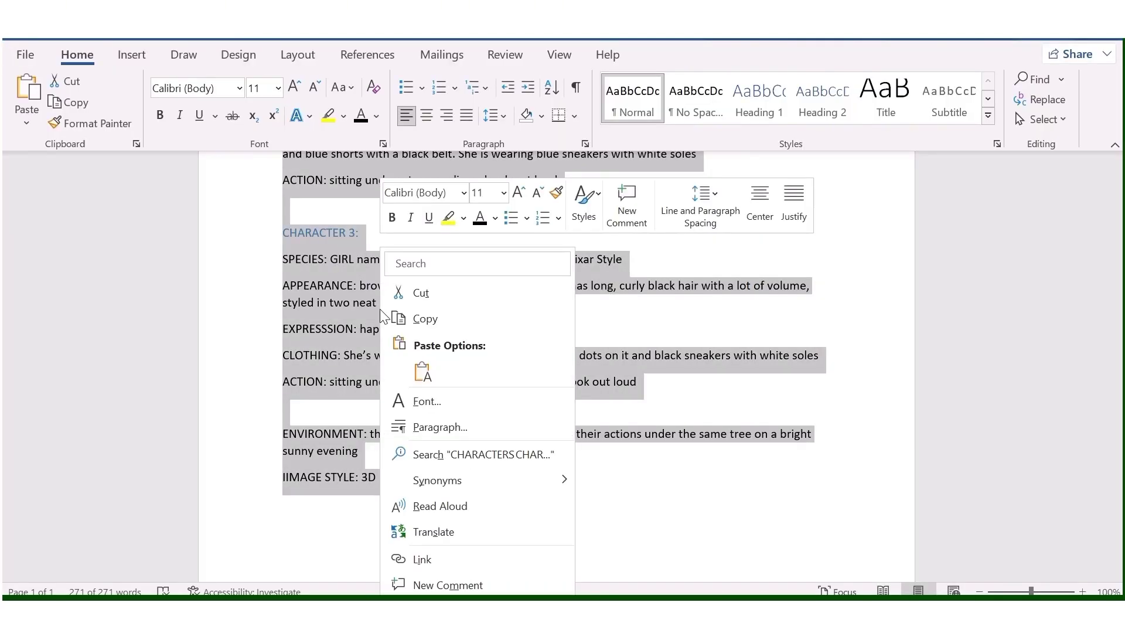
pyautogui.click(421, 322)
pyautogui.click(802, 519)
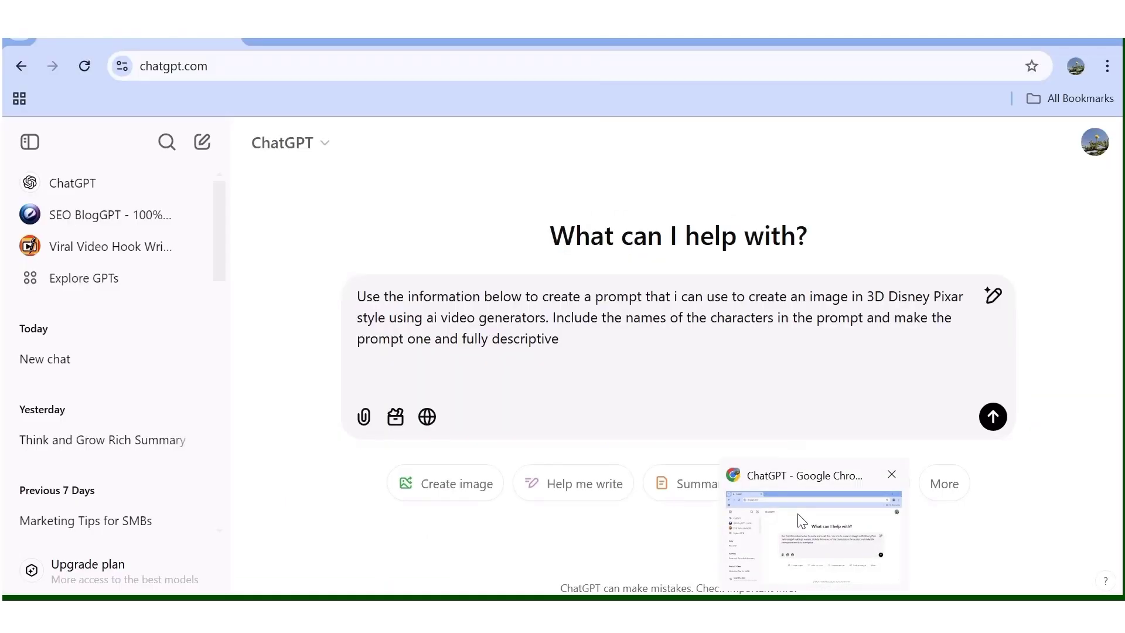
pyautogui.rightClick(366, 380)
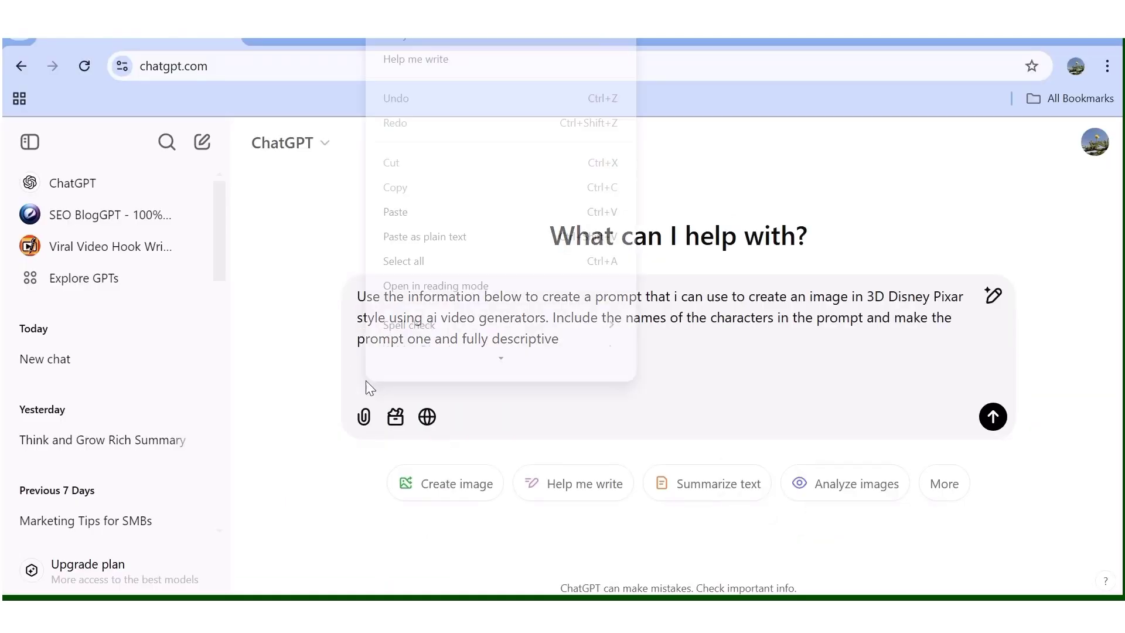
pyautogui.click(395, 221)
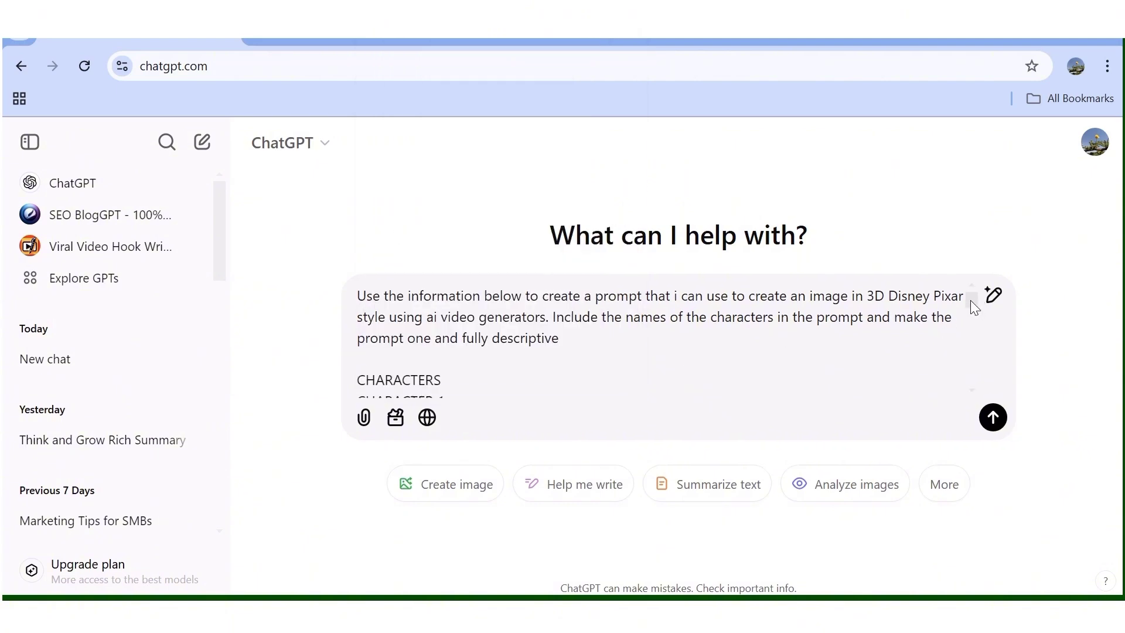
# Delete the CHARACTERS heading and add a blank line before ENVIRONMENT in the message
pyautogui.moveTo(970, 300); pyautogui.dragTo(972, 309)
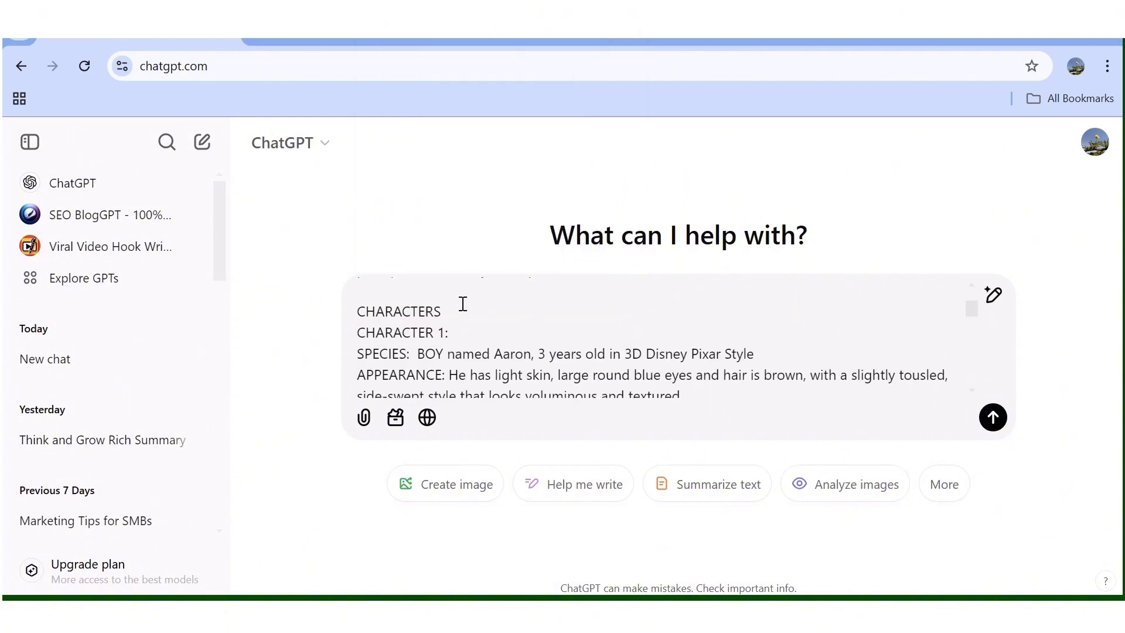
pyautogui.moveTo(454, 309); pyautogui.dragTo(358, 315)
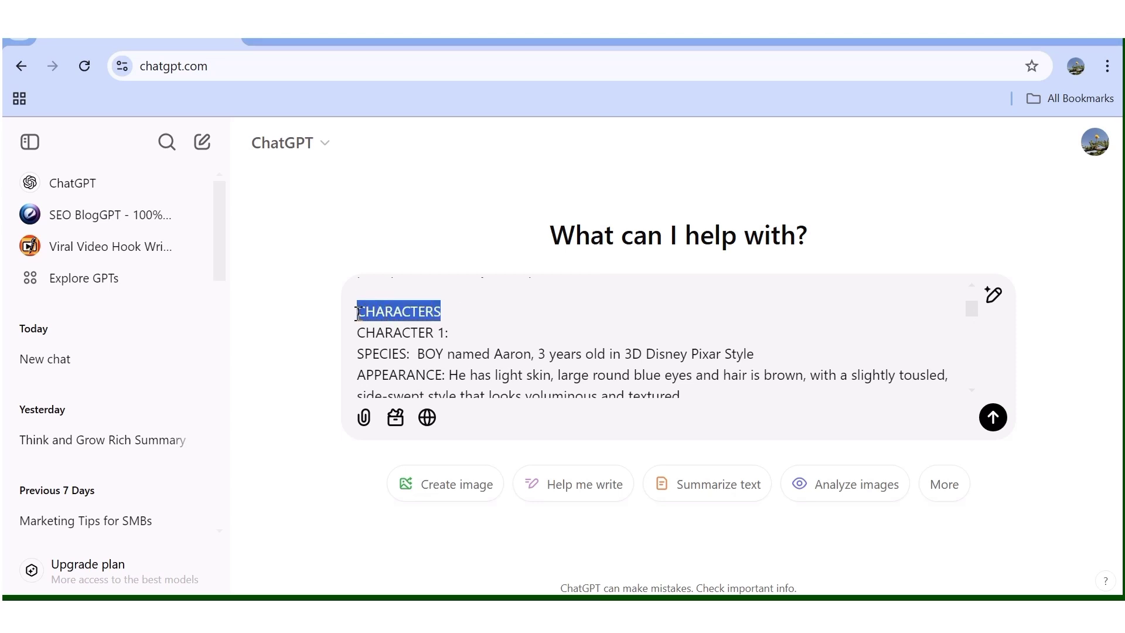
pyautogui.press('BackSpace')
pyautogui.press('BackSpace')
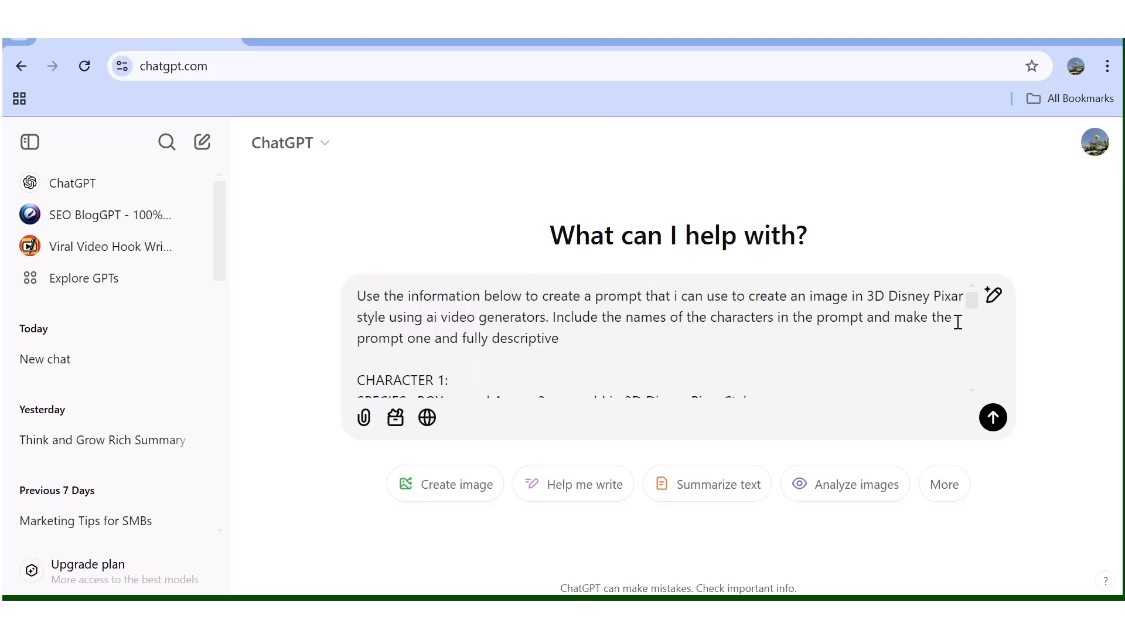
pyautogui.moveTo(974, 303); pyautogui.dragTo(982, 382)
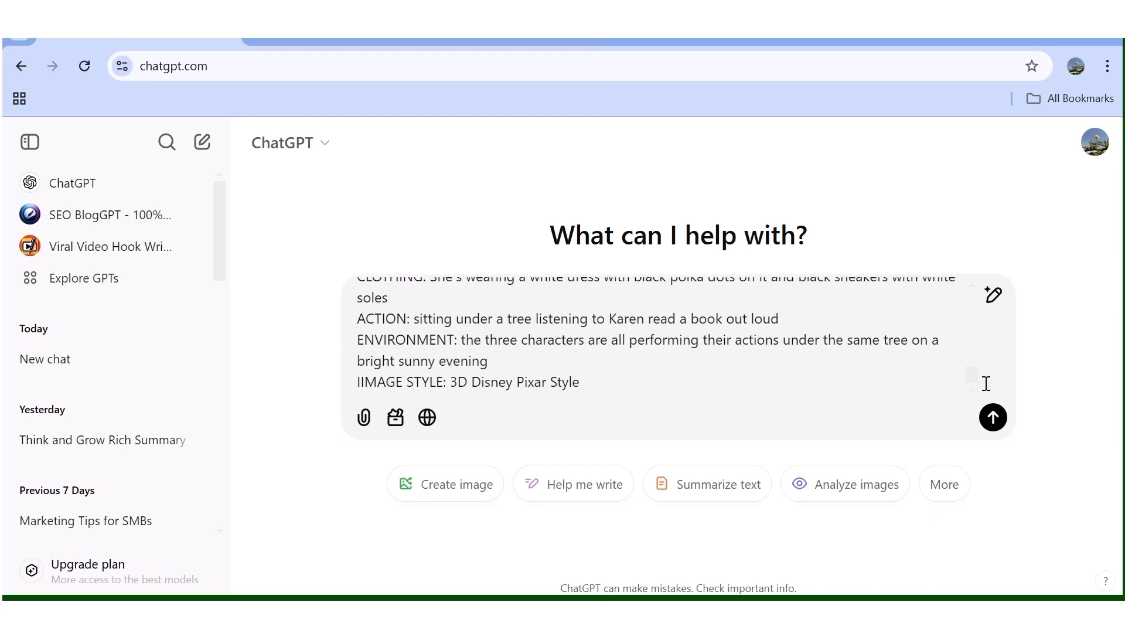
pyautogui.click(786, 319)
pyautogui.hotkey('shift', 'Return')
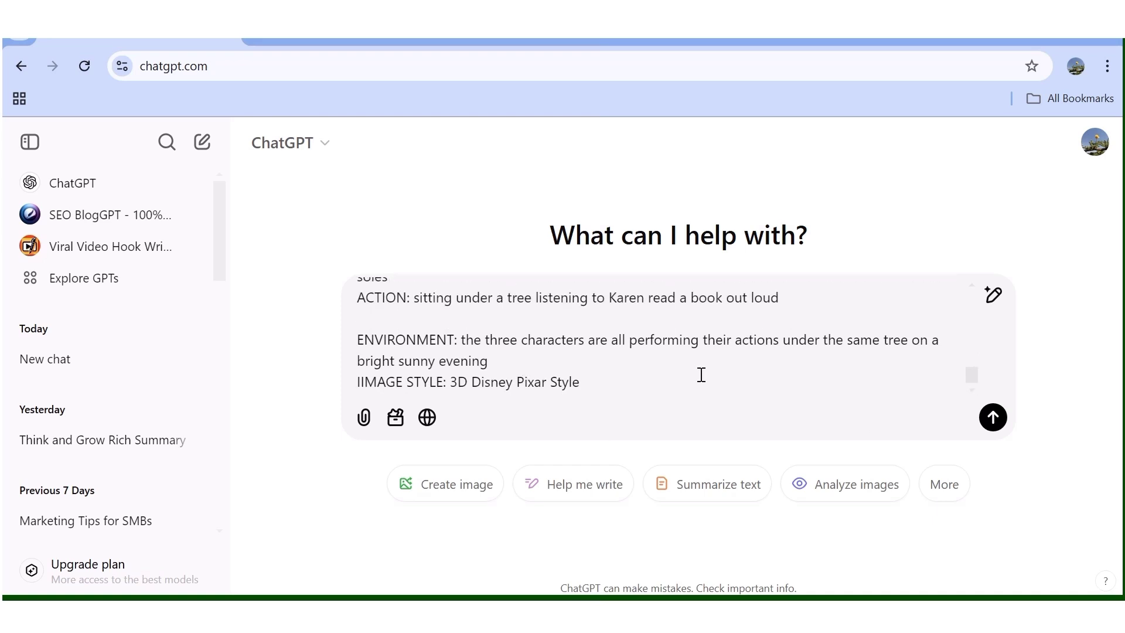
# Send the image-prompt request to ChatGPT and scroll through its reply
pyautogui.click(996, 419)
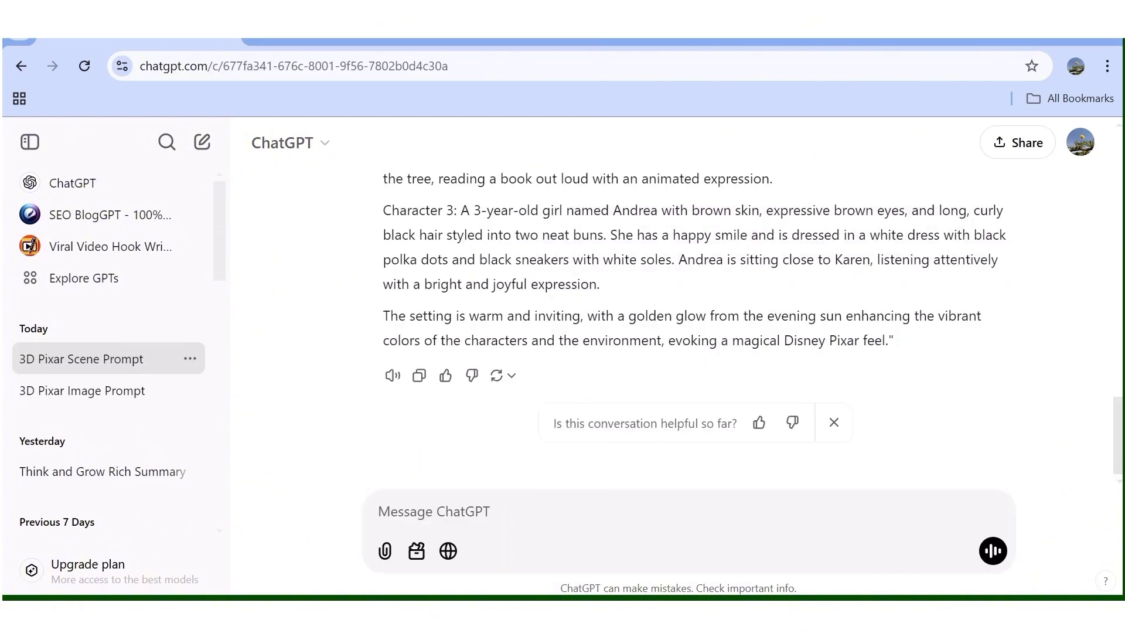
pyautogui.scroll(5, 1113, 375)
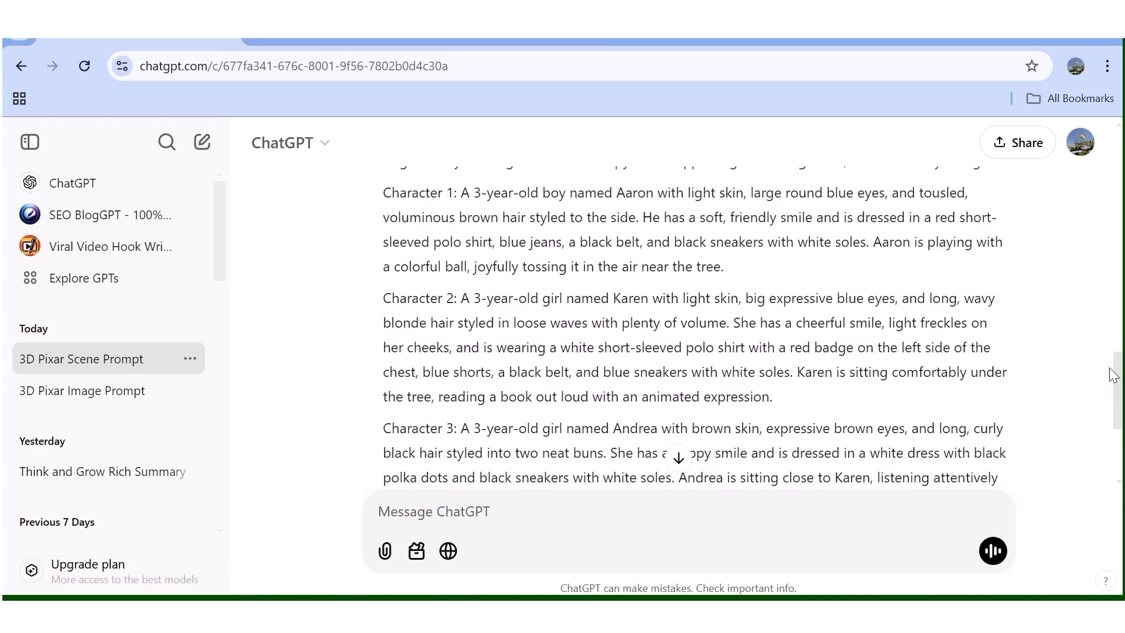
pyautogui.scroll(3, 1113, 375)
pyautogui.scroll(-2, 1116, 366)
pyautogui.scroll(-5, 1115, 366)
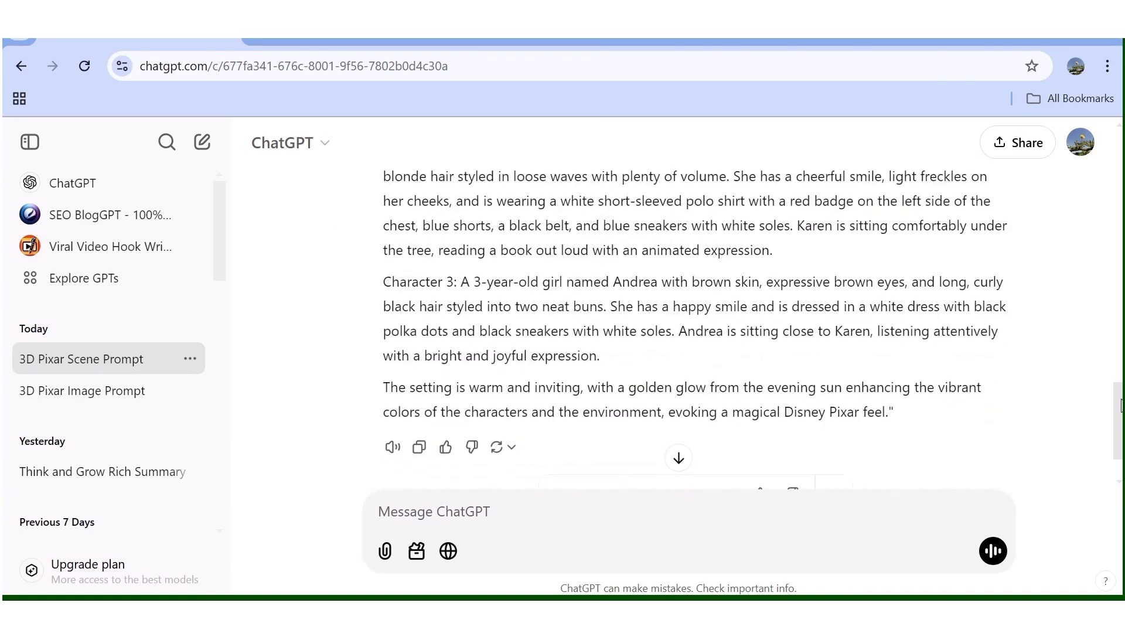
# Copy the generated 3D Disney Pixar scene prompt from ChatGPT's reply
pyautogui.moveTo(886, 340); pyautogui.dragTo(388, 340)
pyautogui.scroll(10, 508, 221)
pyautogui.scroll(-3, 523, 278)
pyautogui.rightClick(539, 335)
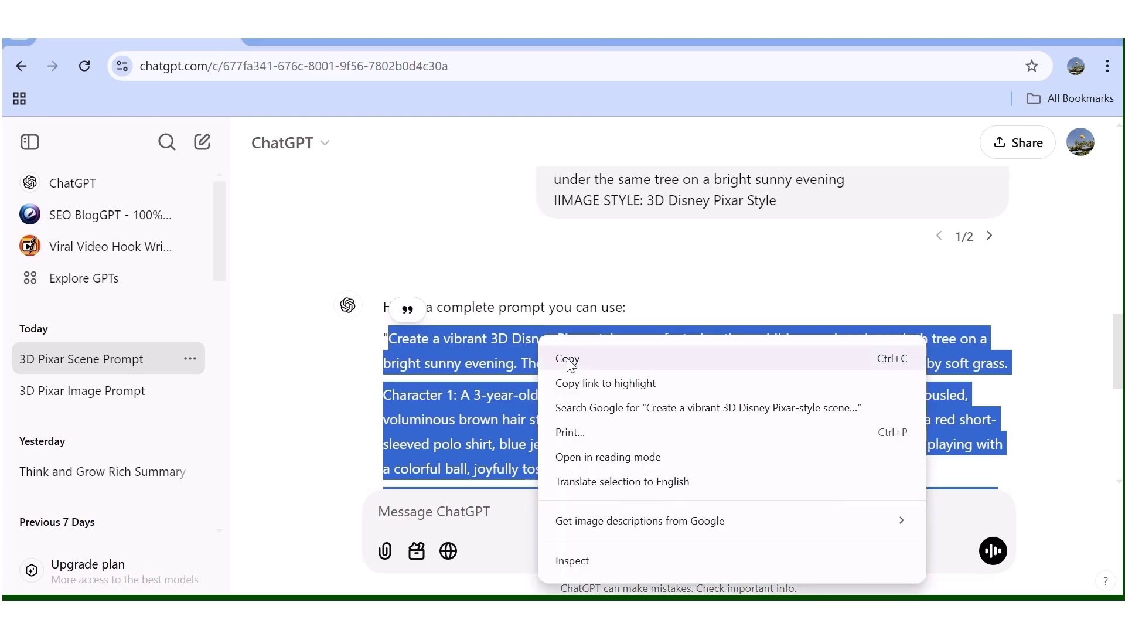
pyautogui.click(542, 359)
pyautogui.hotkey('alt', 'Tab')
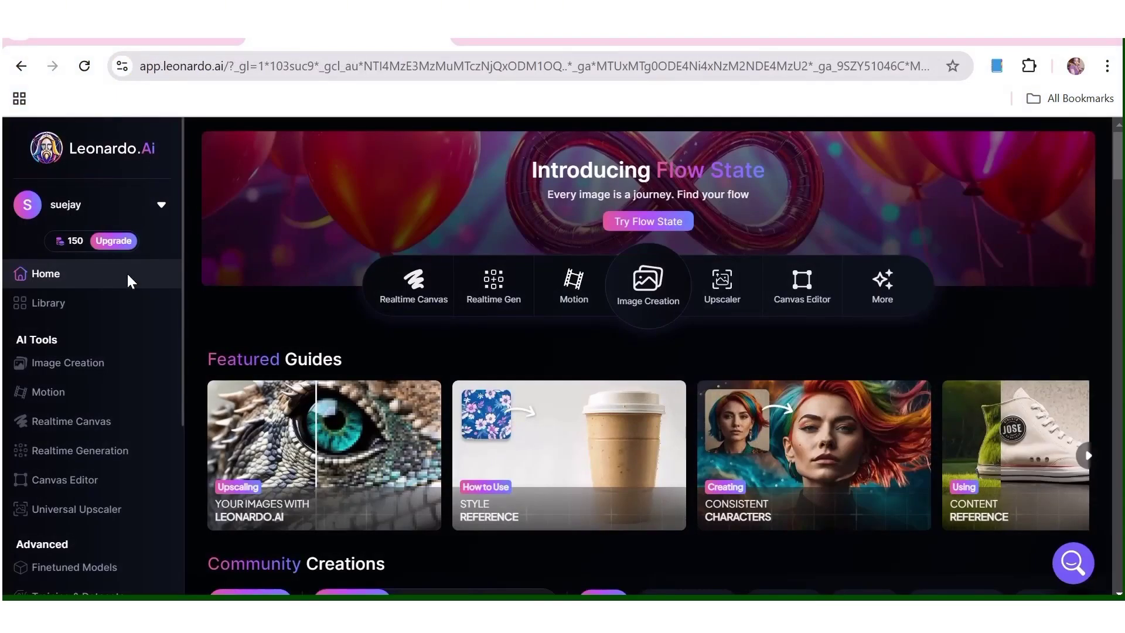
# Paste the ChatGPT scene prompt into Image Creation and delete its cut-off ending
pyautogui.click(103, 366)
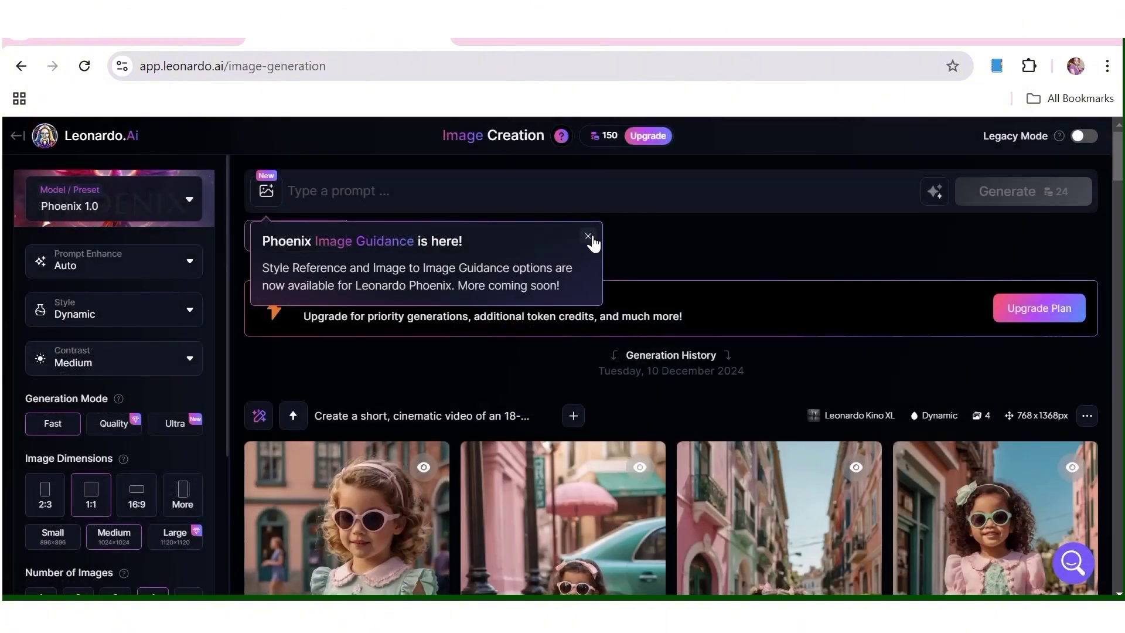
pyautogui.click(588, 237)
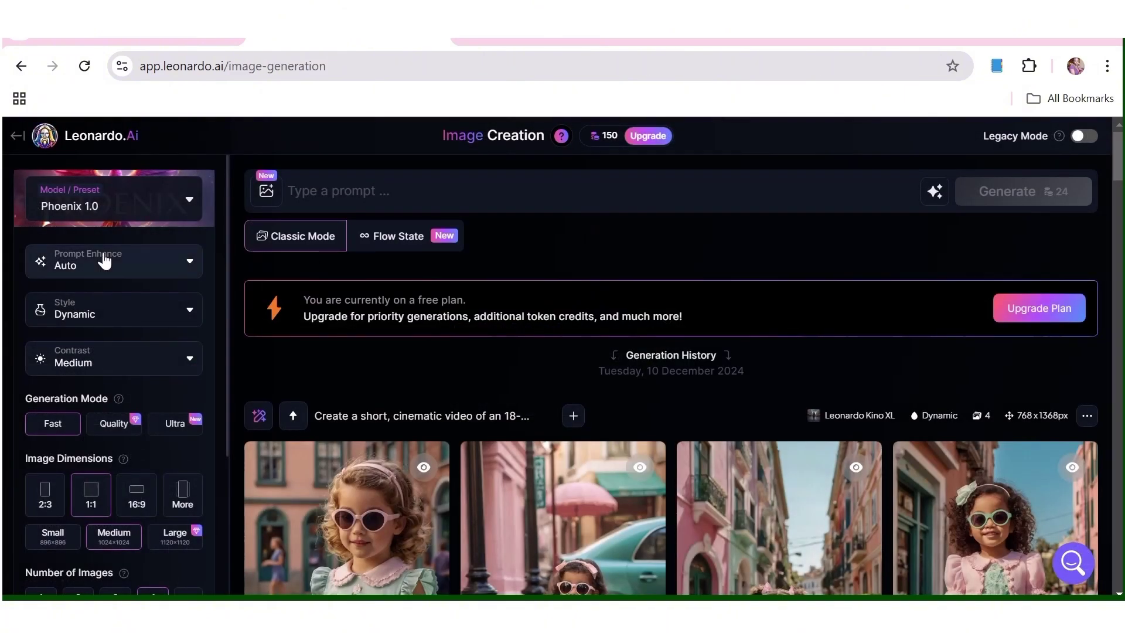
pyautogui.click(432, 195)
pyautogui.rightClick(432, 195)
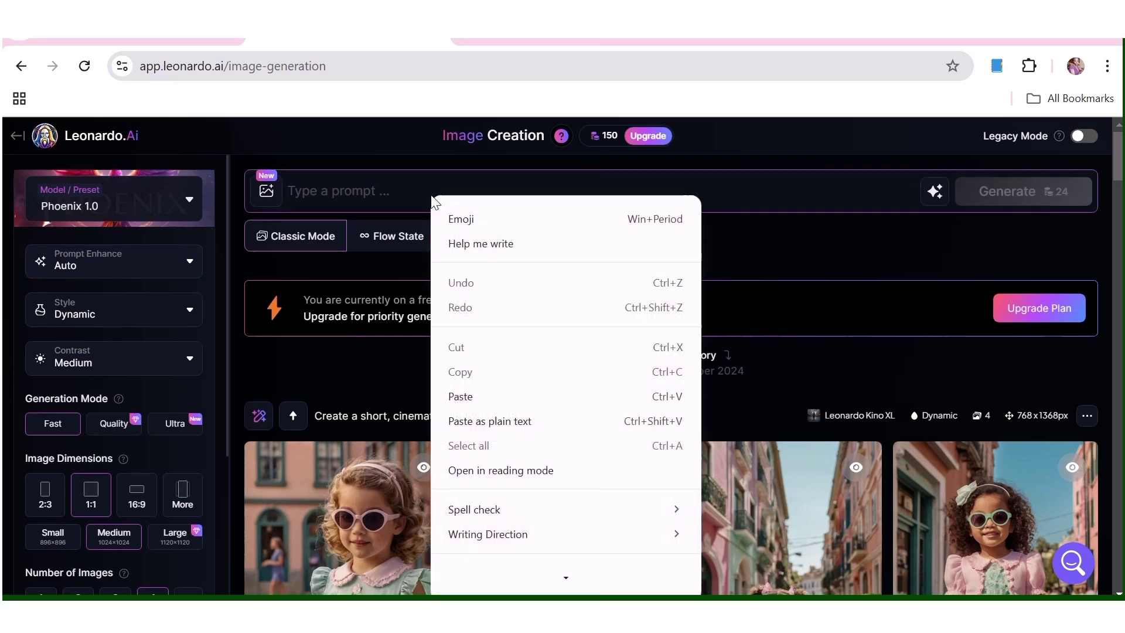
pyautogui.click(522, 401)
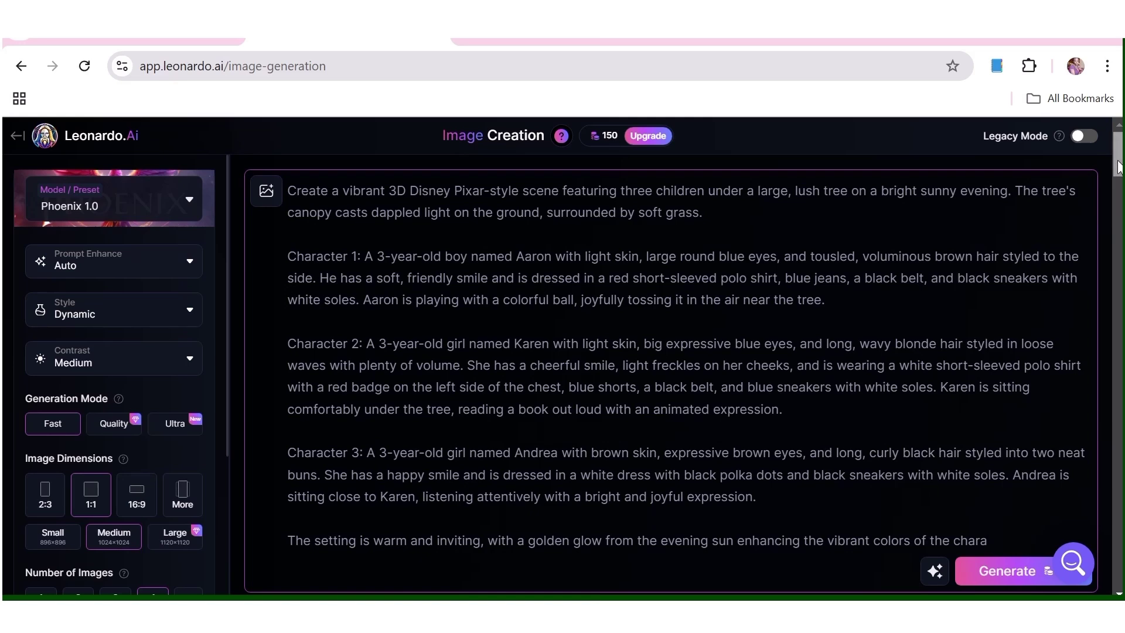
pyautogui.moveTo(1119, 166); pyautogui.dragTo(1118, 194)
pyautogui.press('BackSpace')
pyautogui.press('BackSpace')
pyautogui.press('BackSpace')
pyautogui.press('BackSpace')
pyautogui.press('BackSpace')
pyautogui.press('BackSpace')
pyautogui.press('BackSpace')
pyautogui.press('BackSpace')
pyautogui.press('BackSpace')
pyautogui.press('BackSpace')
pyautogui.press('BackSpace')
pyautogui.press('BackSpace')
pyautogui.press('BackSpace')
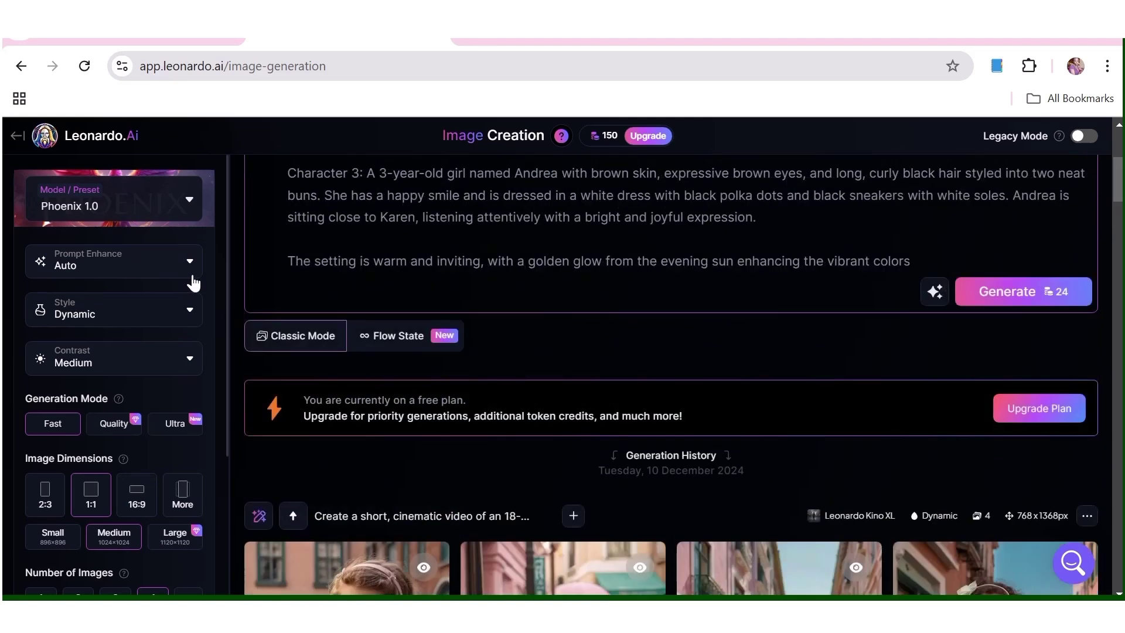
# Try 3D Render, revert the style to Dynamic, choose 16:9 dimensions, and generate the images
pyautogui.click(160, 317)
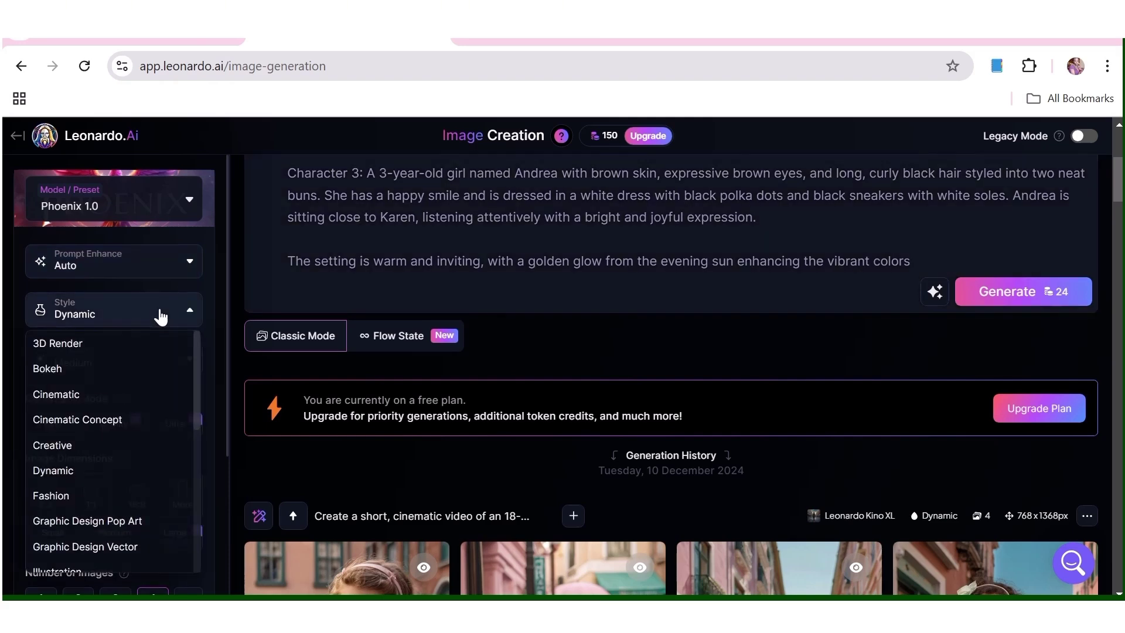
pyautogui.scroll(-1, 161, 317)
pyautogui.click(161, 317)
pyautogui.click(189, 282)
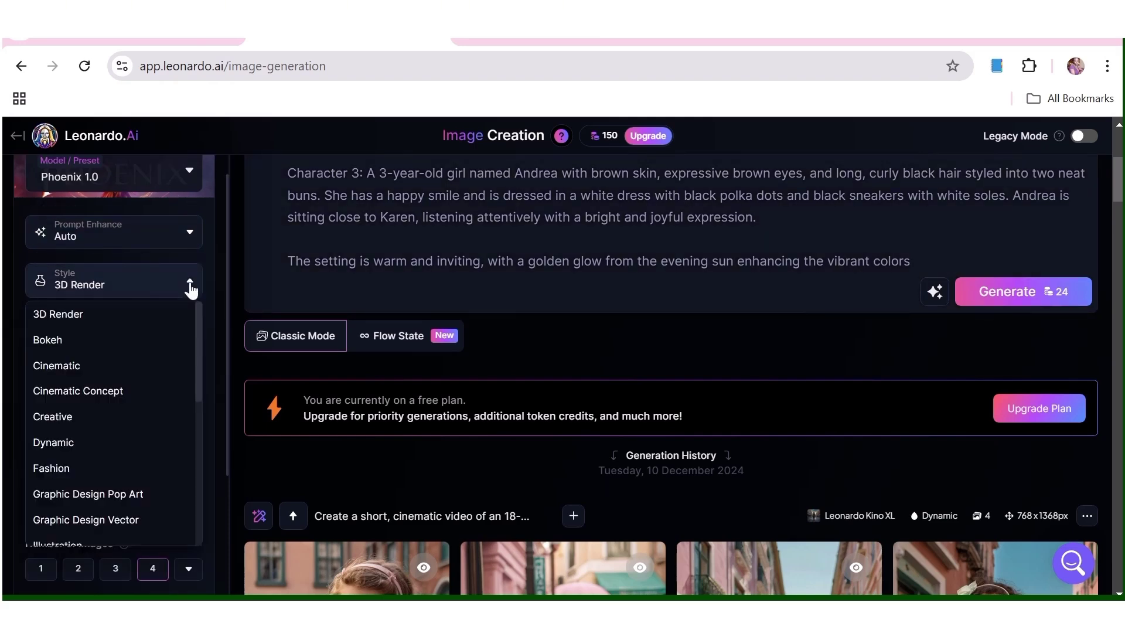
pyautogui.click(130, 448)
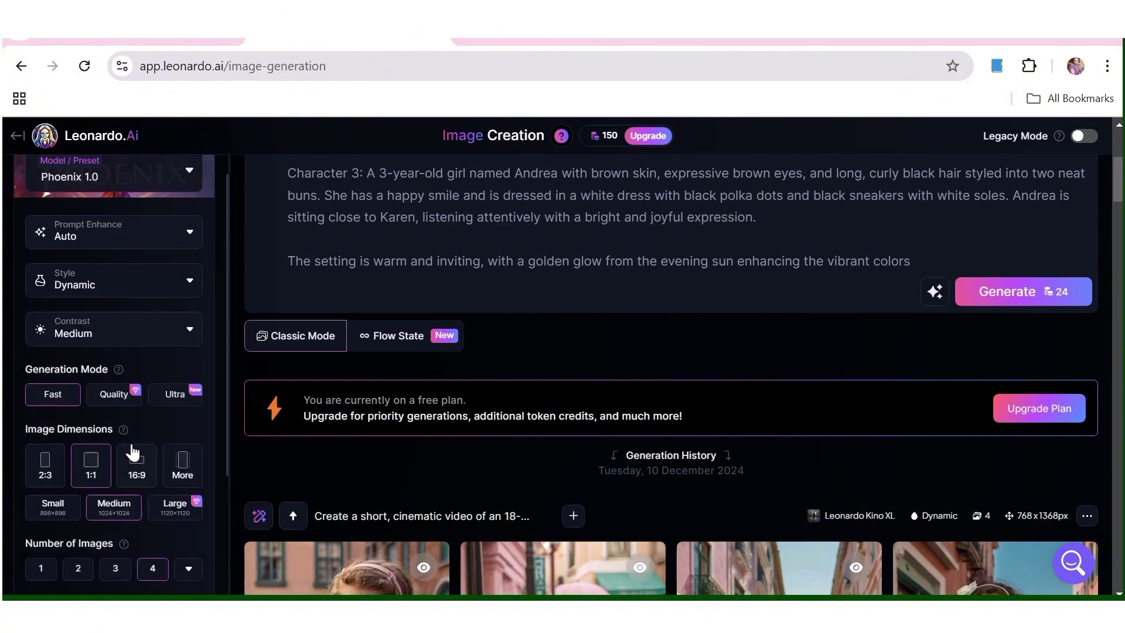
pyautogui.moveTo(226, 320); pyautogui.dragTo(224, 375)
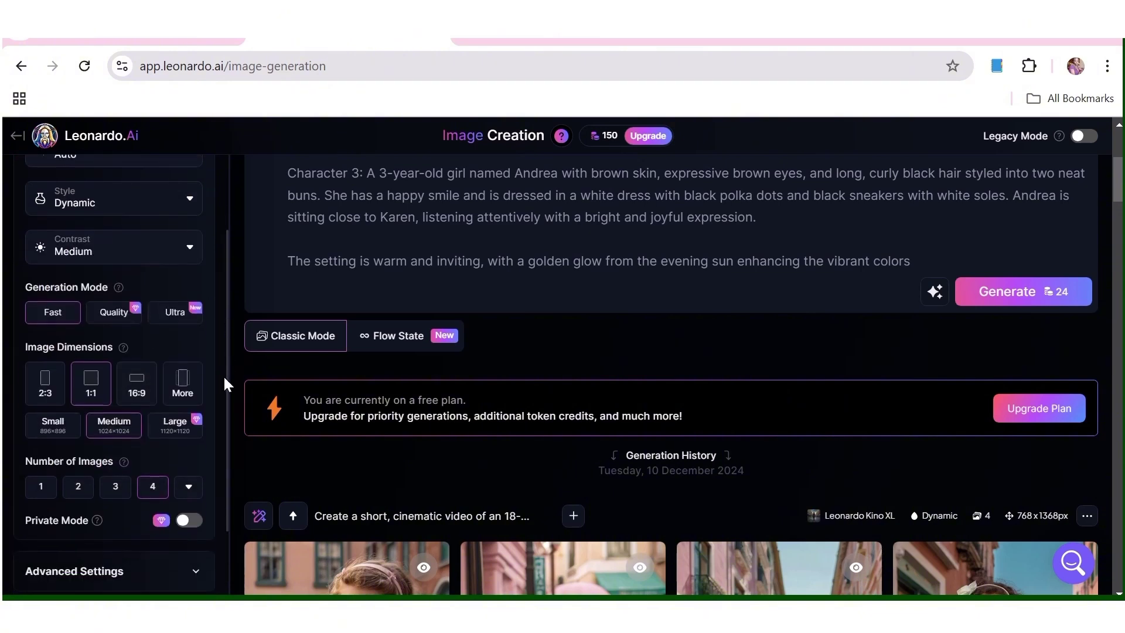
pyautogui.click(153, 391)
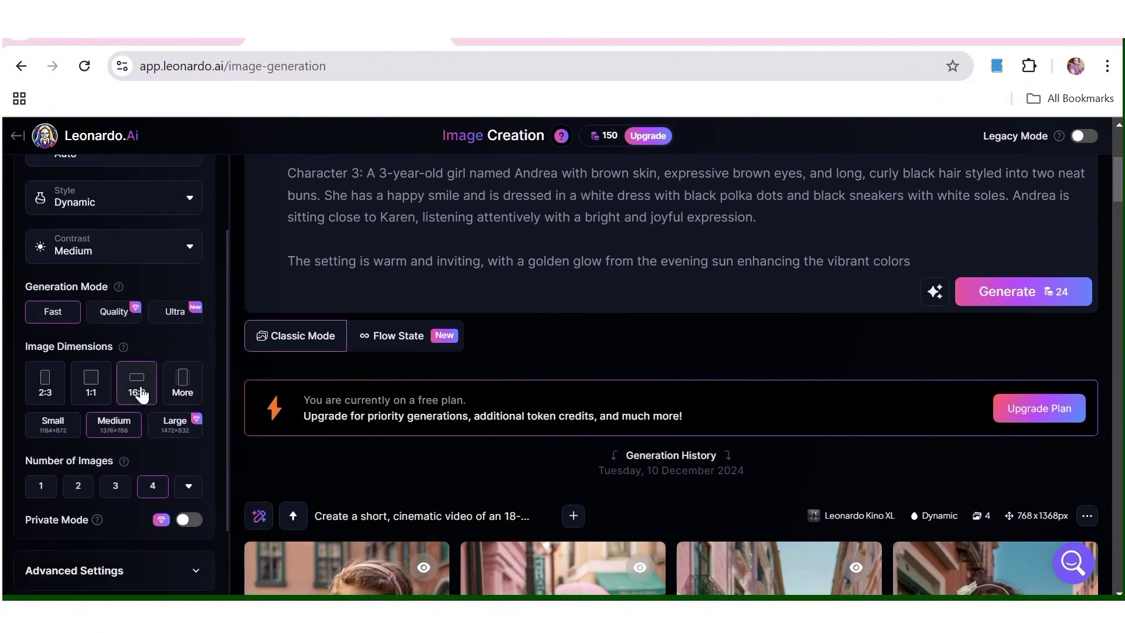
pyautogui.moveTo(225, 453); pyautogui.dragTo(230, 529)
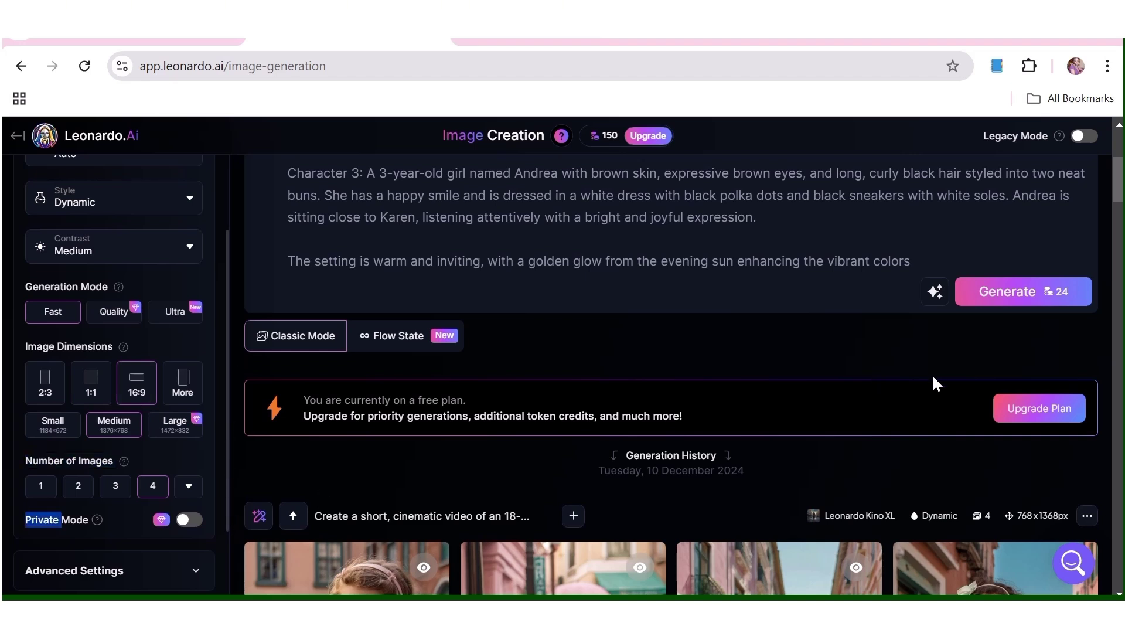
pyautogui.click(1014, 300)
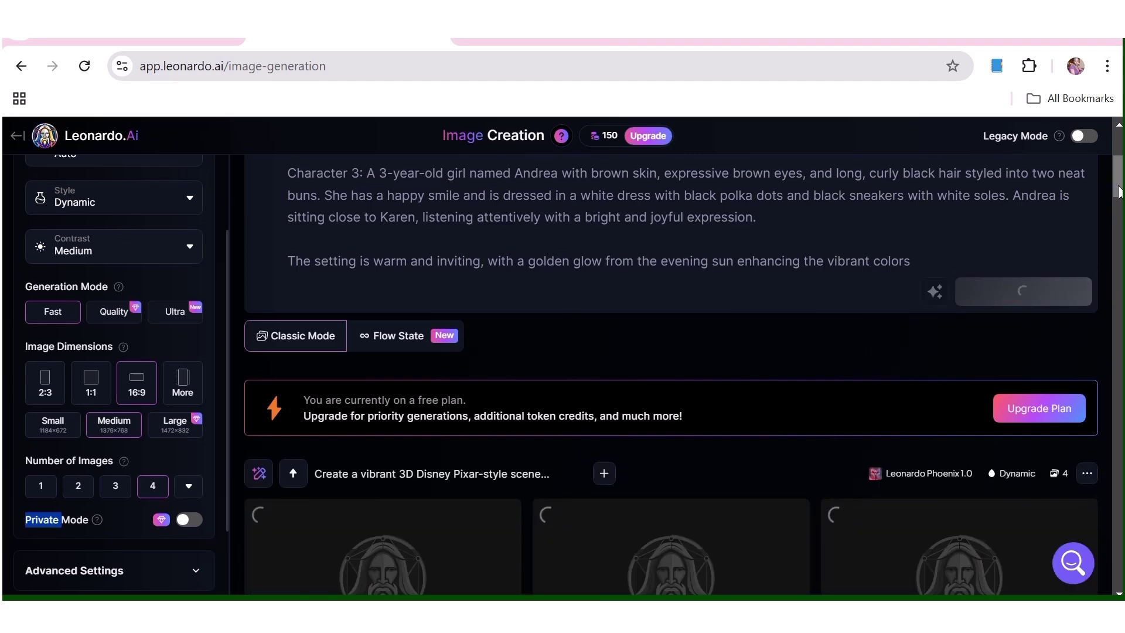
# Enlarge the third image, zoom to 100% and back, then browse back through the earlier images
pyautogui.scroll(-6, 1116, 202)
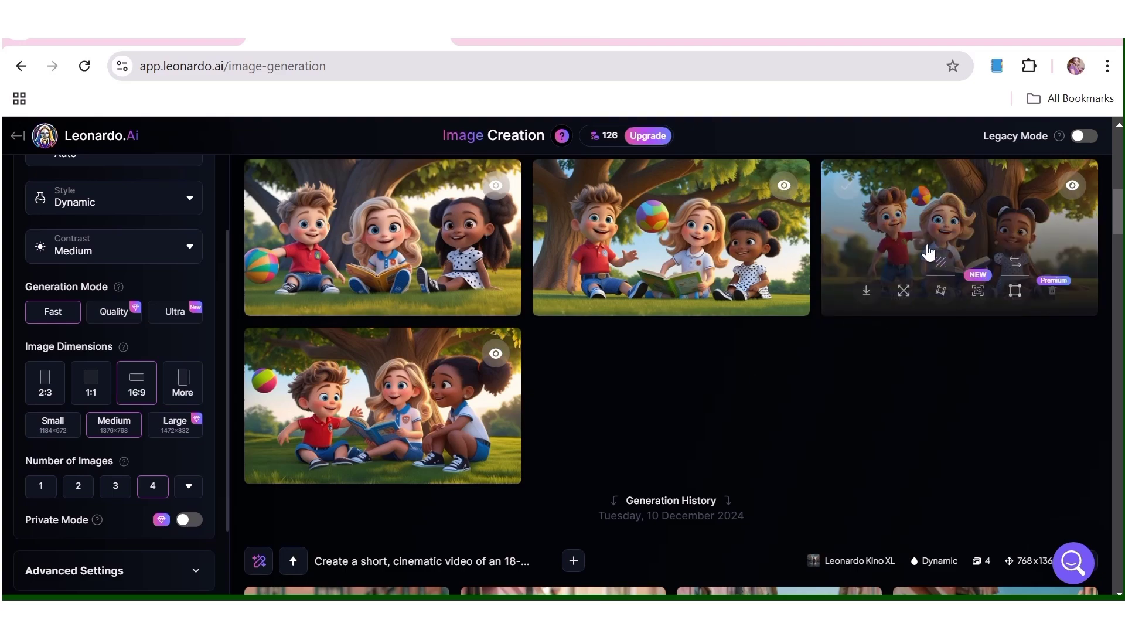
pyautogui.click(926, 244)
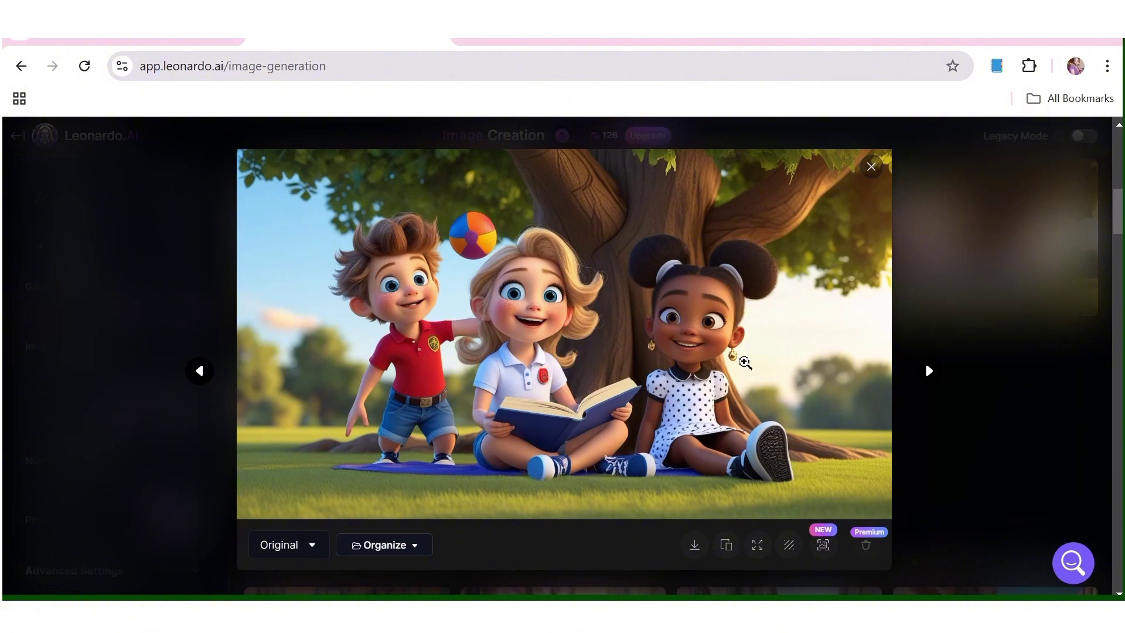
pyautogui.click(744, 361)
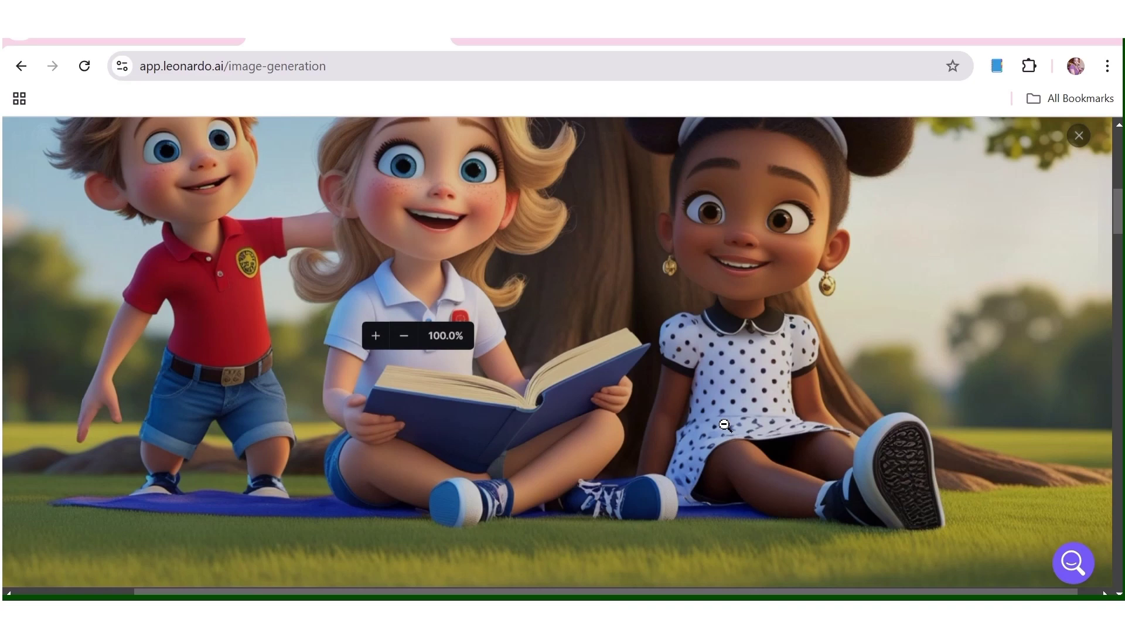
pyautogui.click(724, 424)
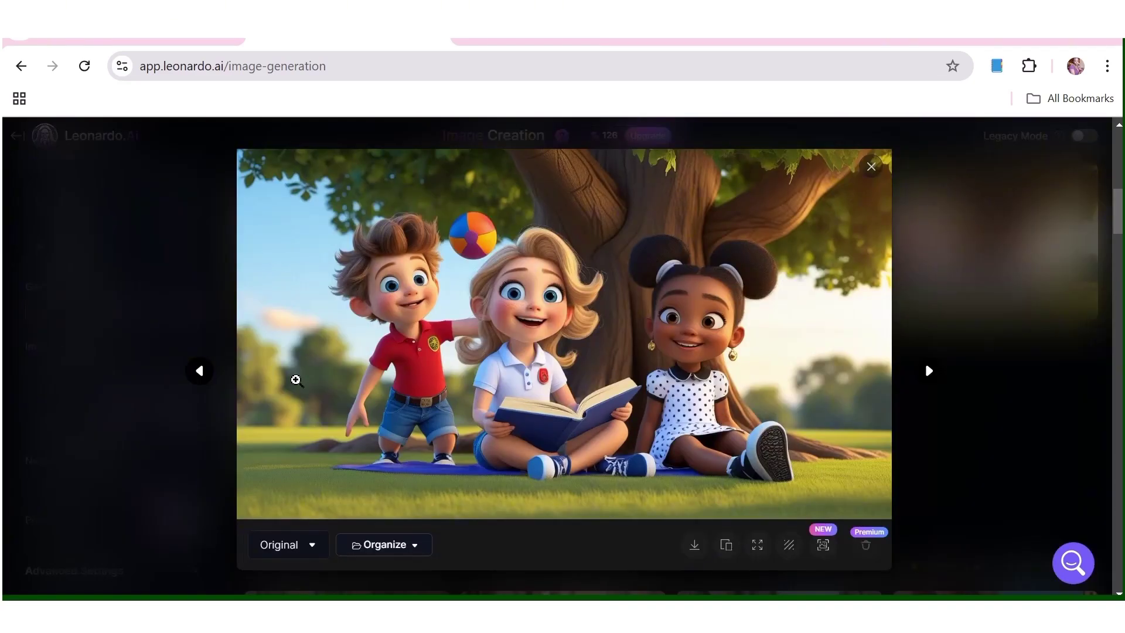
pyautogui.click(199, 372)
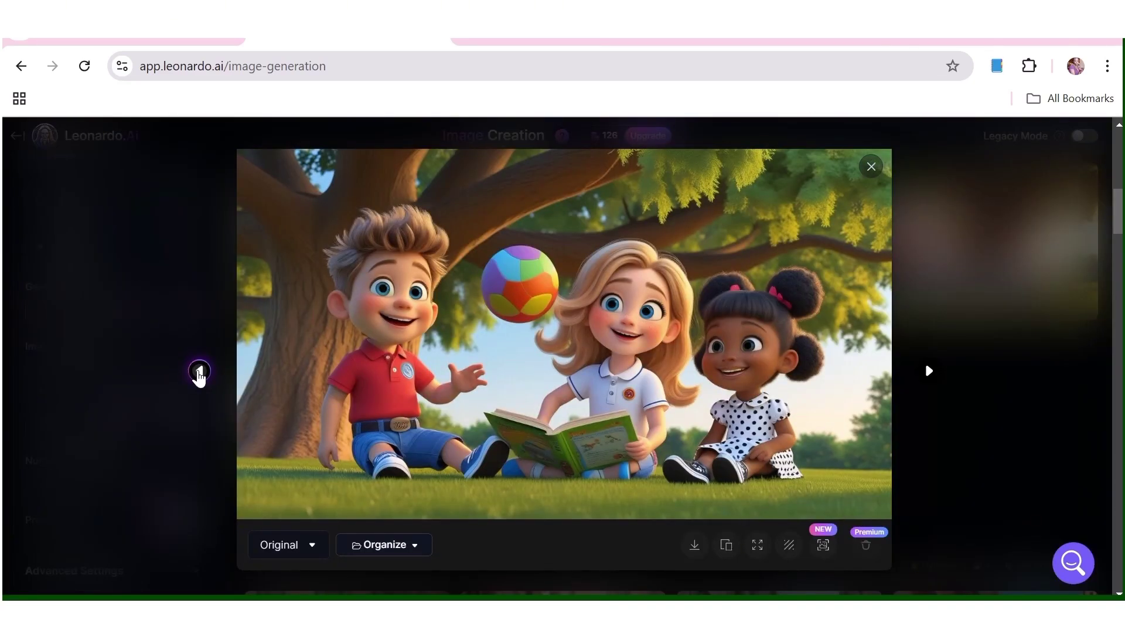
pyautogui.click(199, 372)
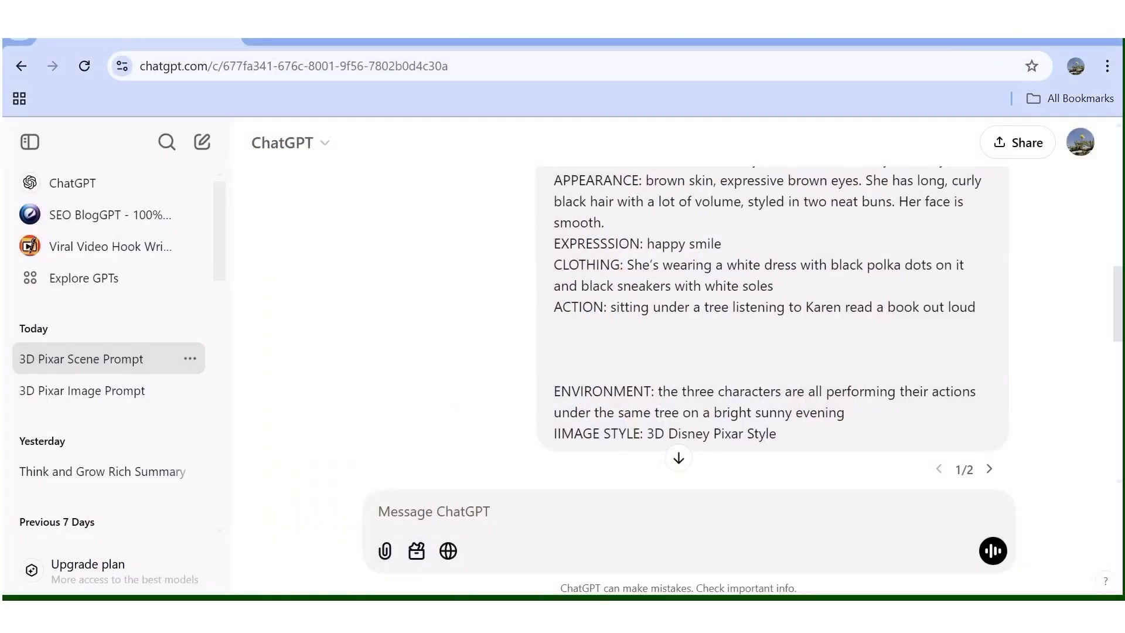
pyautogui.scroll(5, 761, 328)
# Edit the prompt message: change Aaron's expression to 'indifferent' and delete his ACTION line
pyautogui.scroll(4, 761, 328)
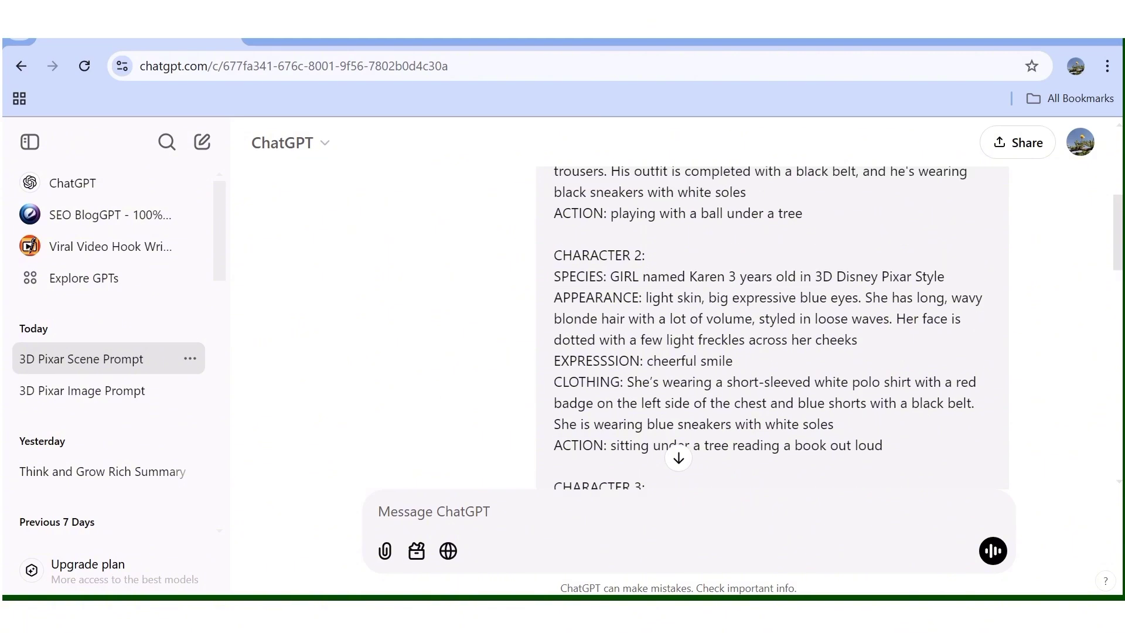
pyautogui.scroll(1, 761, 328)
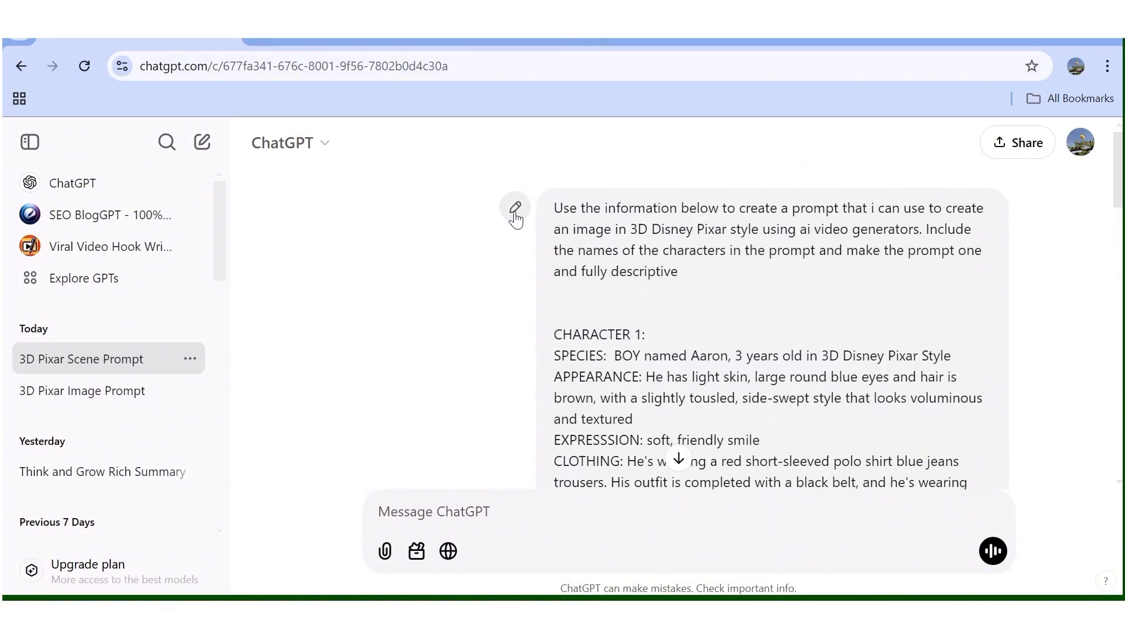
pyautogui.click(515, 208)
pyautogui.moveTo(986, 226); pyautogui.dragTo(985, 241)
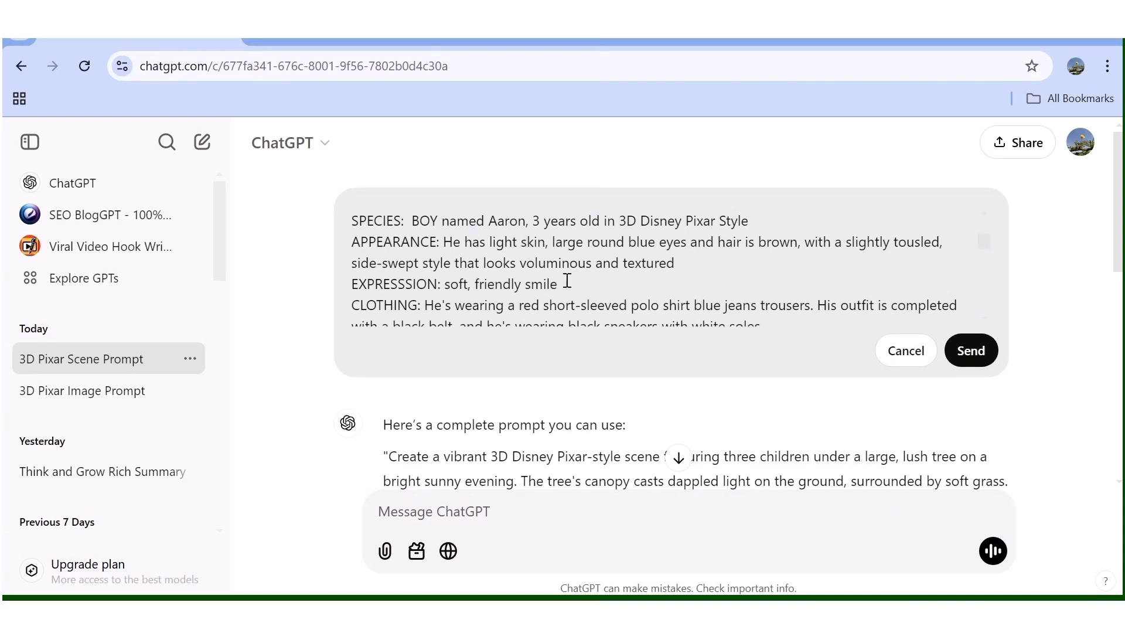
pyautogui.moveTo(560, 286); pyautogui.dragTo(447, 288)
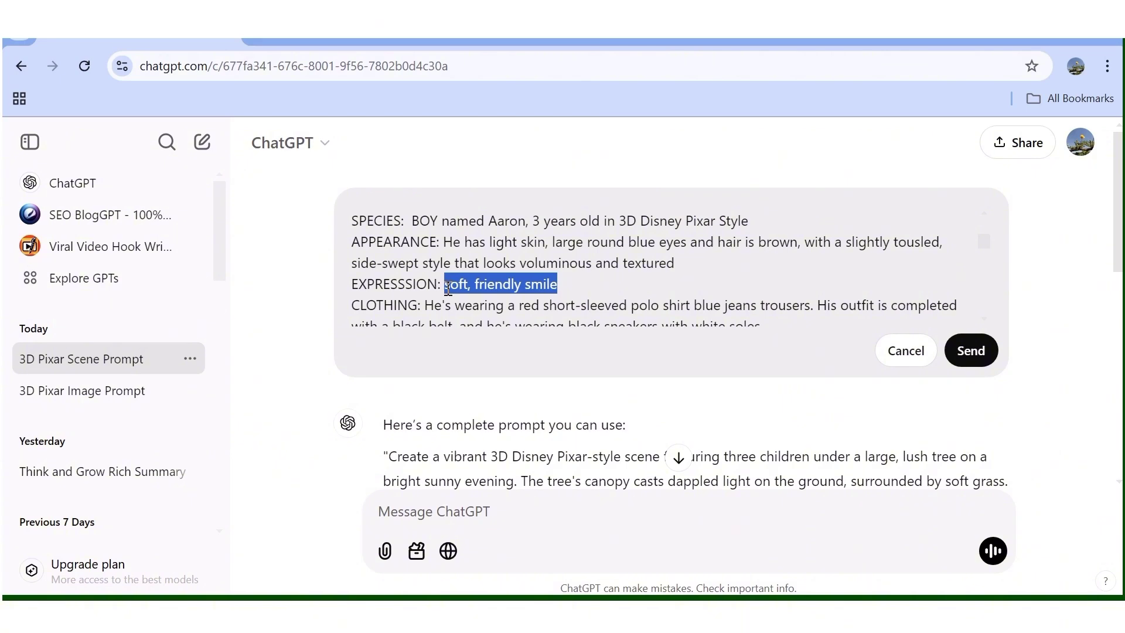
pyautogui.write('indifferent')
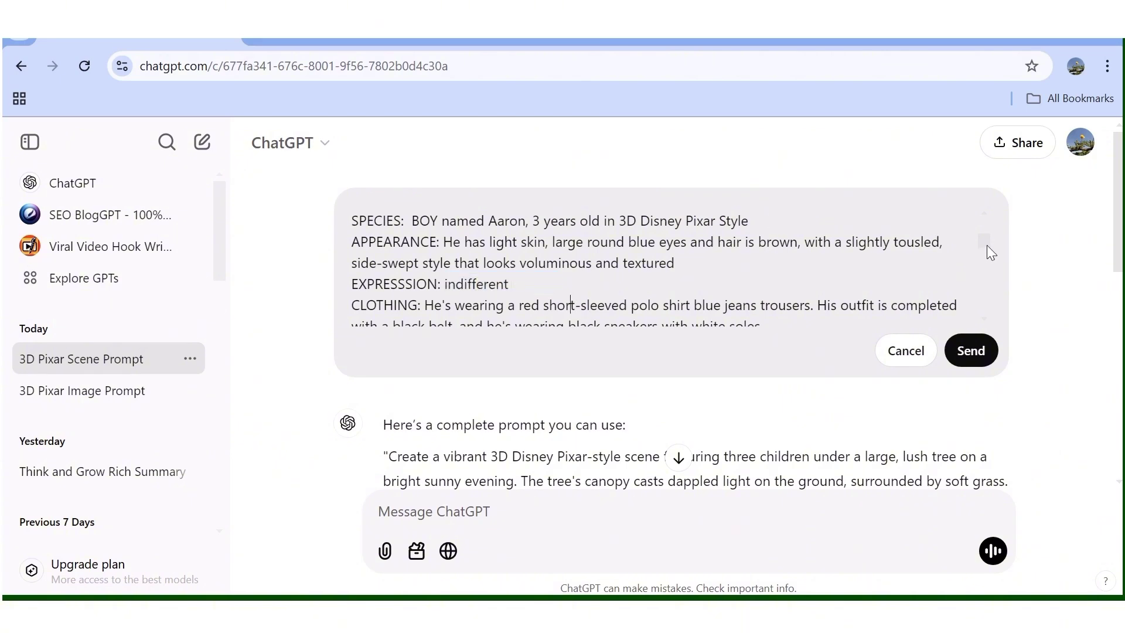
pyautogui.moveTo(985, 243); pyautogui.dragTo(985, 256)
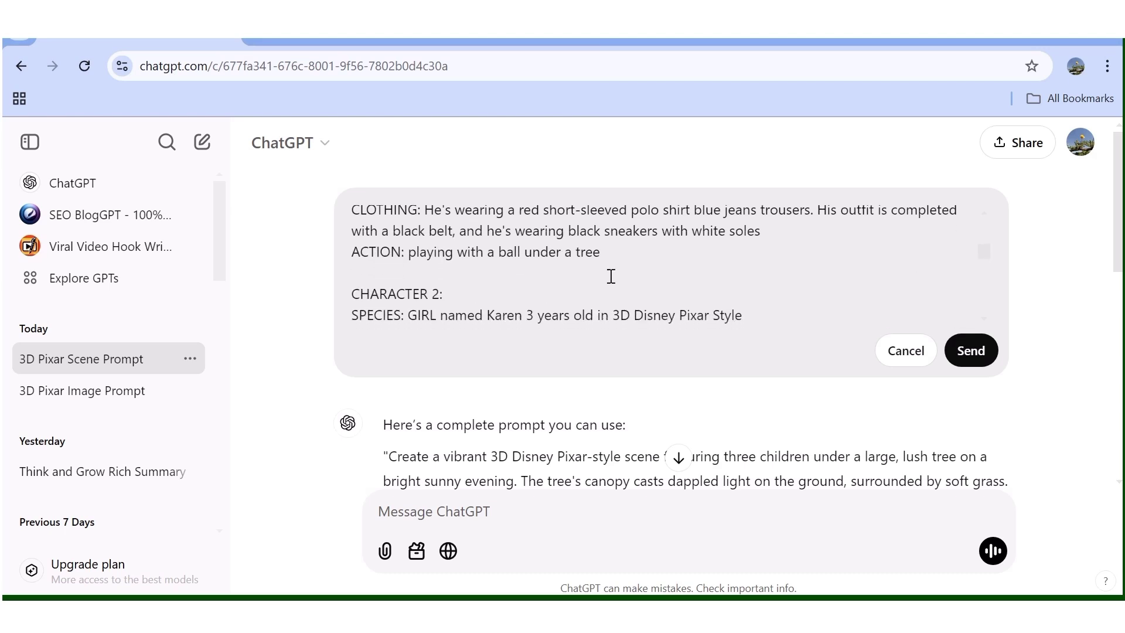
pyautogui.moveTo(606, 251); pyautogui.dragTo(352, 250)
pyautogui.press('BackSpace')
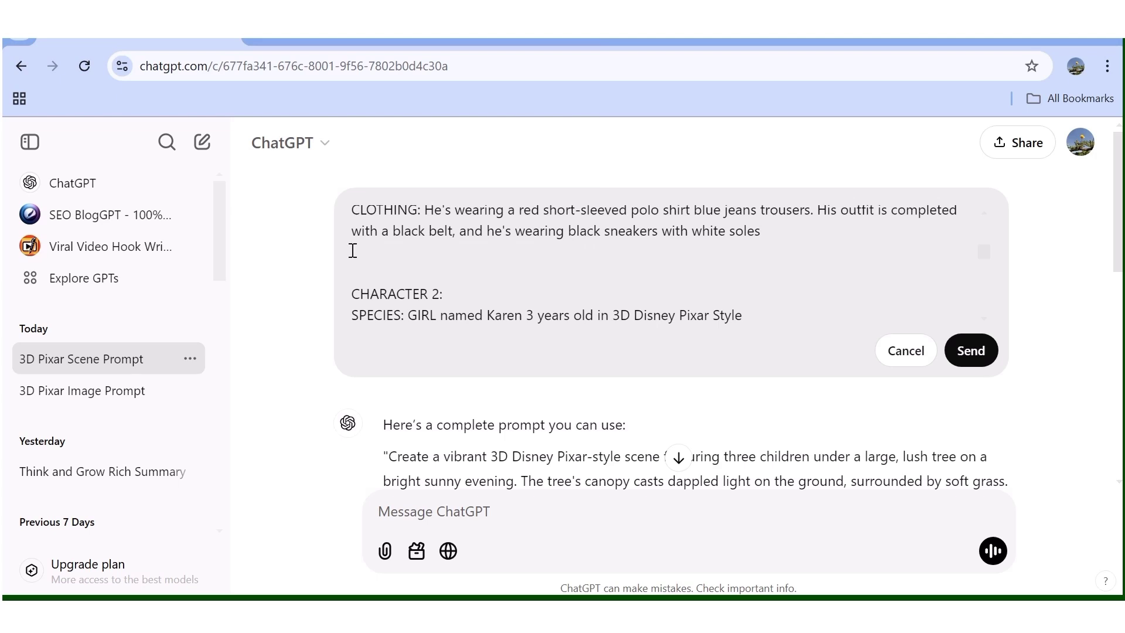
pyautogui.press('BackSpace')
# Delete Karen's ACTION line, set the environment to 'sitting on a bedroom floor playing with toy car', and resend
pyautogui.moveTo(981, 251); pyautogui.dragTo(986, 270)
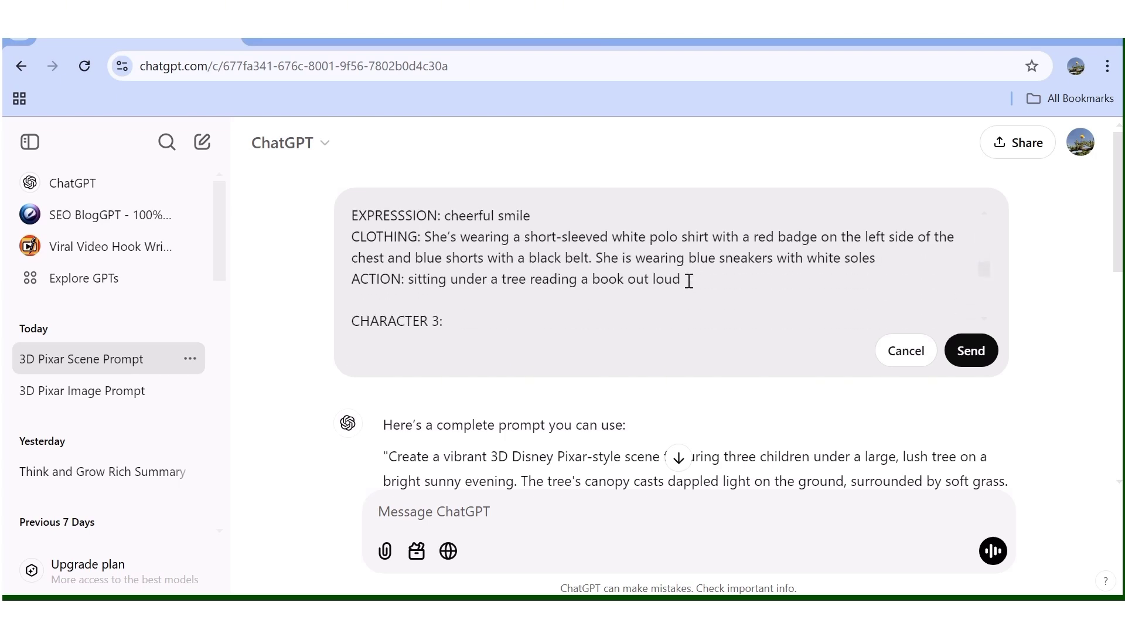
pyautogui.click(687, 280)
pyautogui.keyDown('shift'); pyautogui.click(351, 279); pyautogui.keyUp('shift')
pyautogui.press('BackSpace')
pyautogui.press('BackSpace')
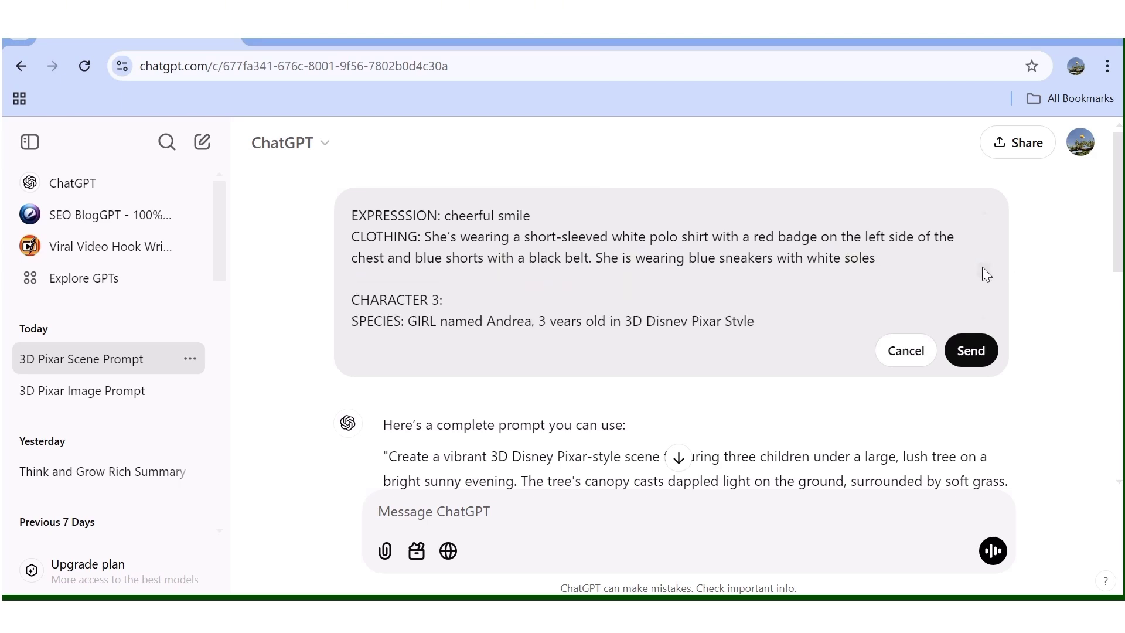
pyautogui.scroll(-5, 982, 266)
pyautogui.moveTo(440, 274); pyautogui.dragTo(628, 257)
pyautogui.write('si')
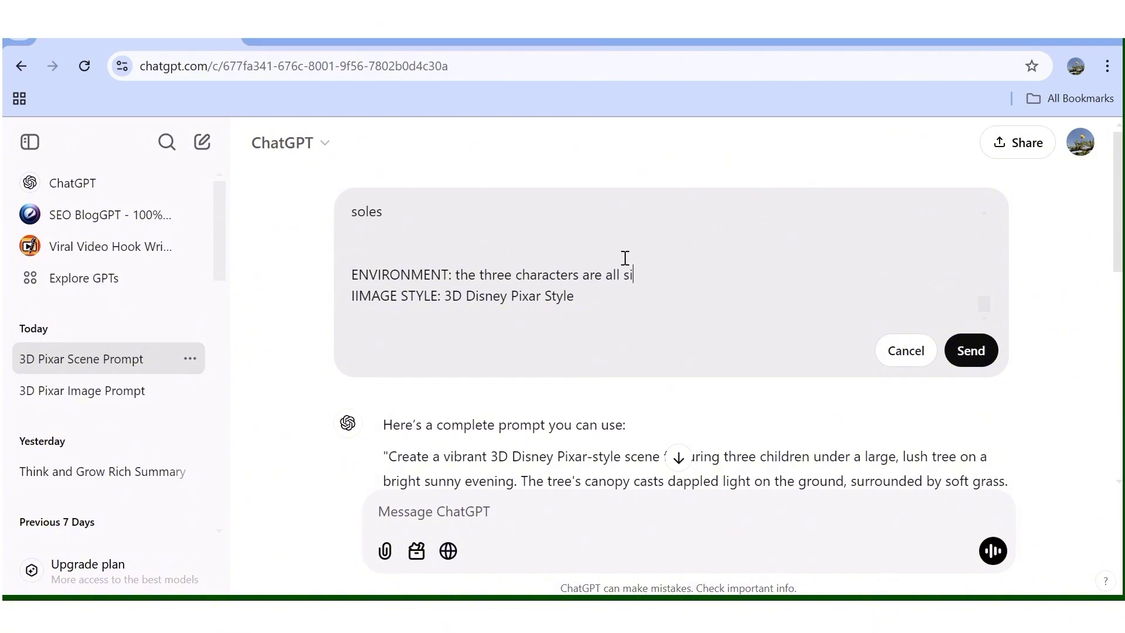
pyautogui.write('tting on a bedroom floor playing with toy cars')
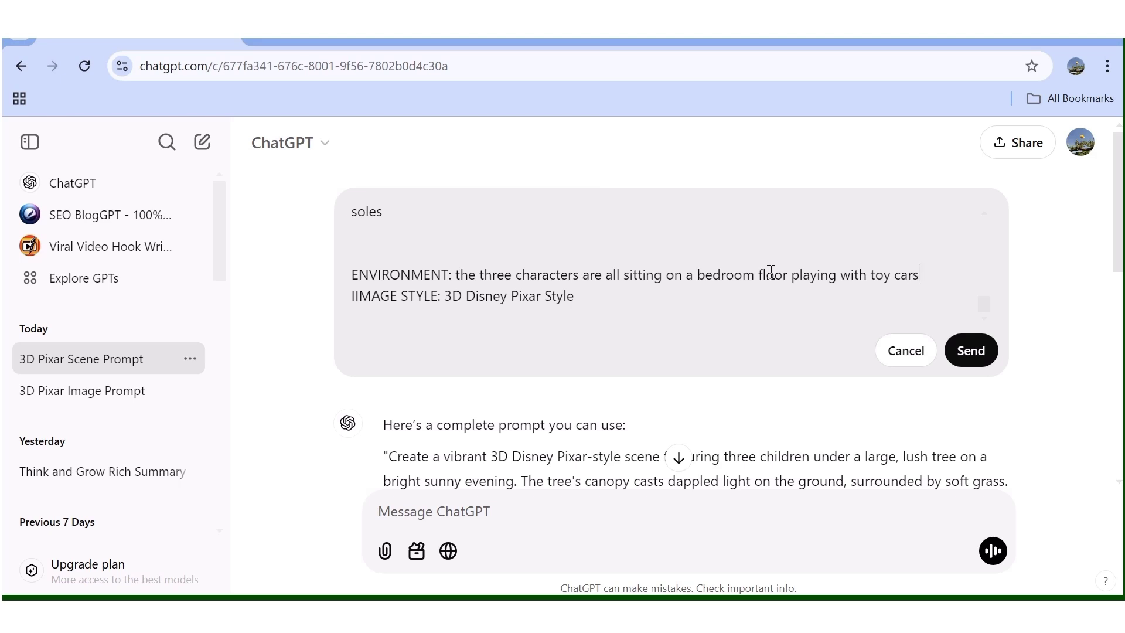
pyautogui.click(971, 350)
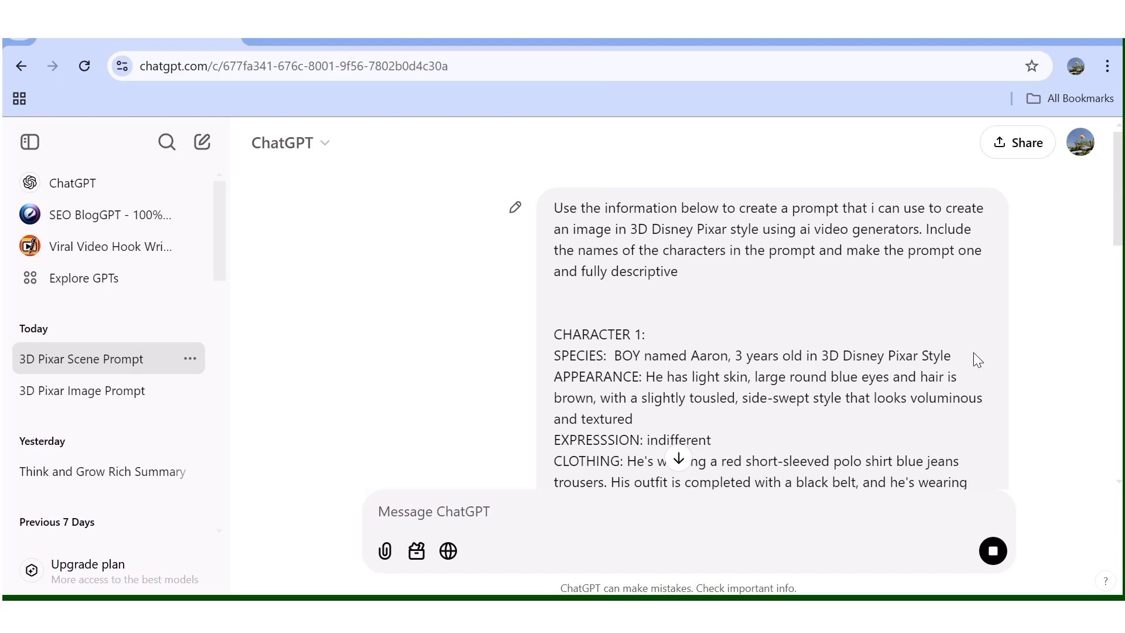
# Copy the newly generated bedroom-floor prompt and return to Leonardo.Ai
pyautogui.scroll(-10, 960, 404)
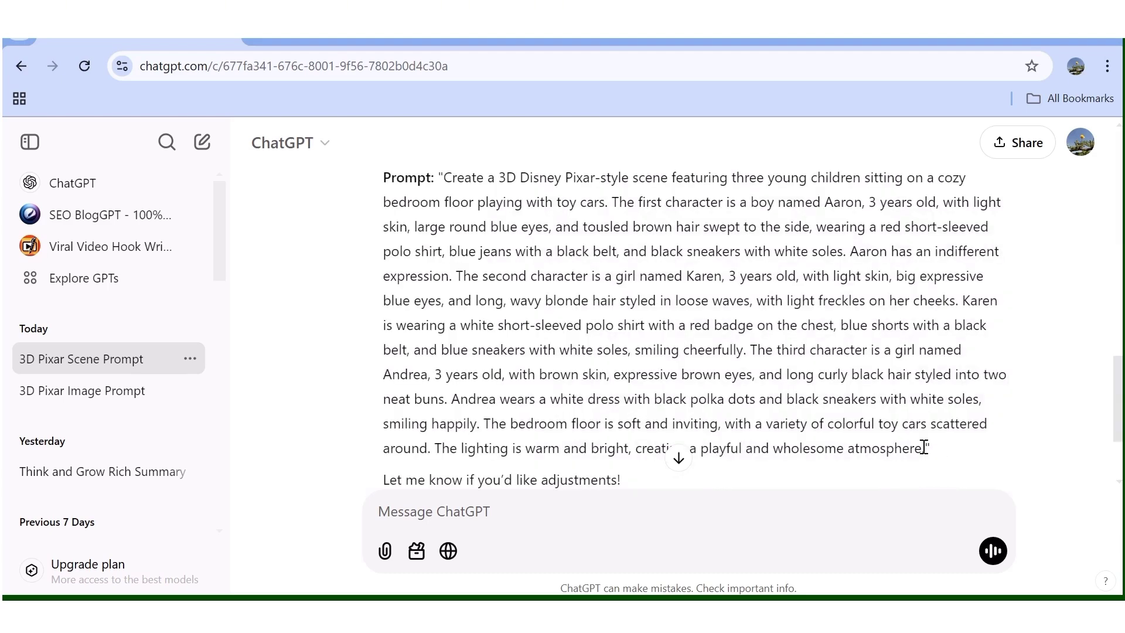
pyautogui.moveTo(921, 448); pyautogui.dragTo(447, 177)
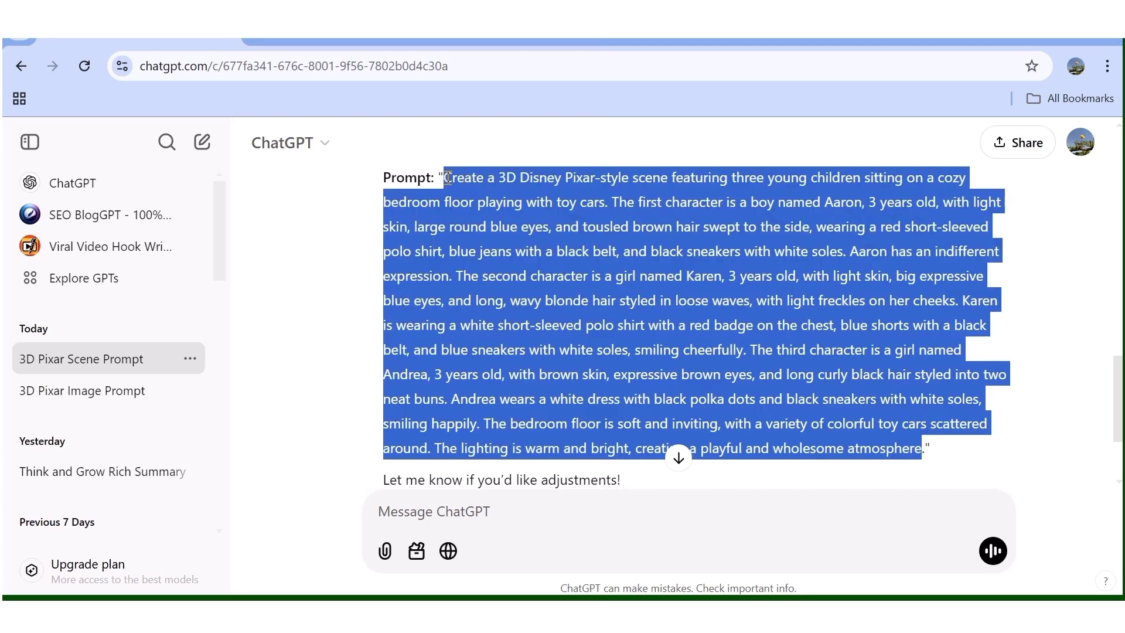
pyautogui.rightClick(534, 202)
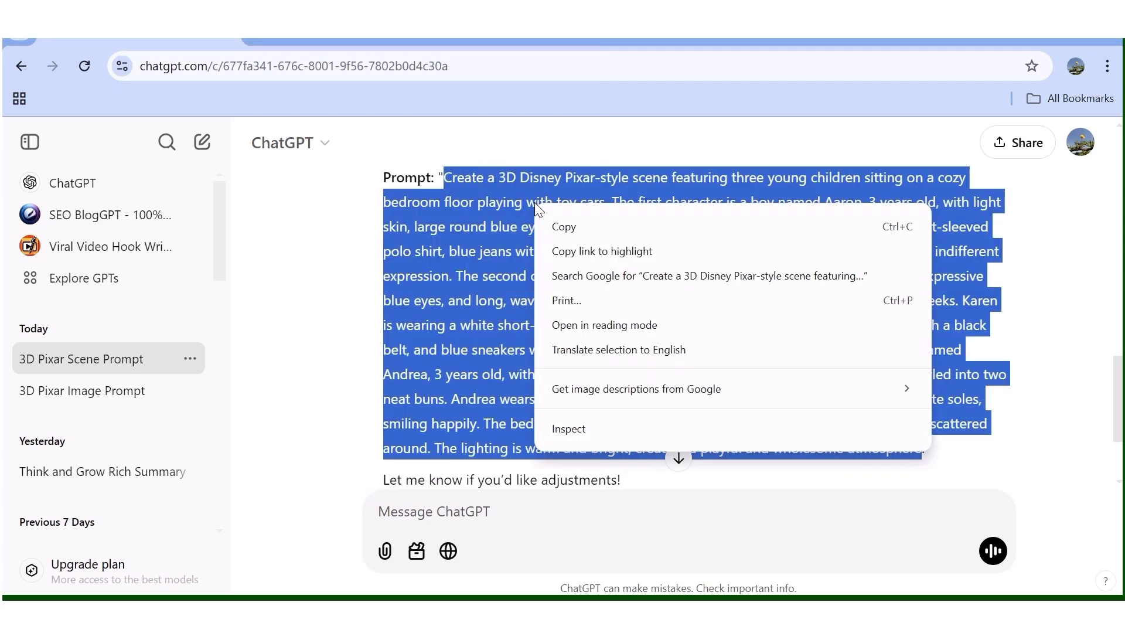
pyautogui.click(572, 230)
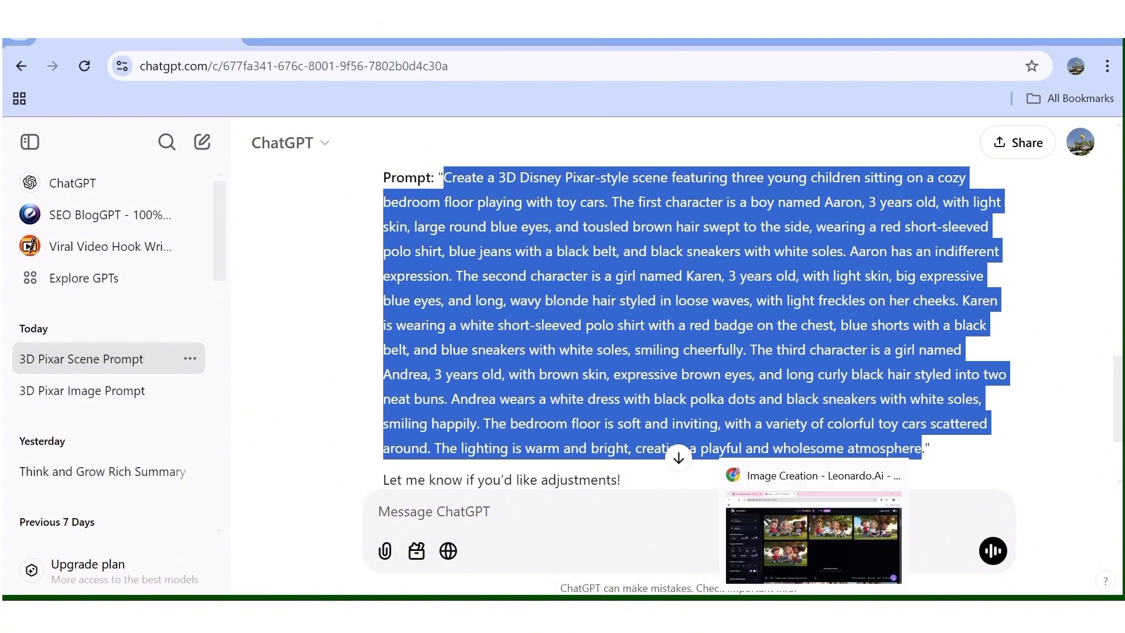
pyautogui.click(813, 542)
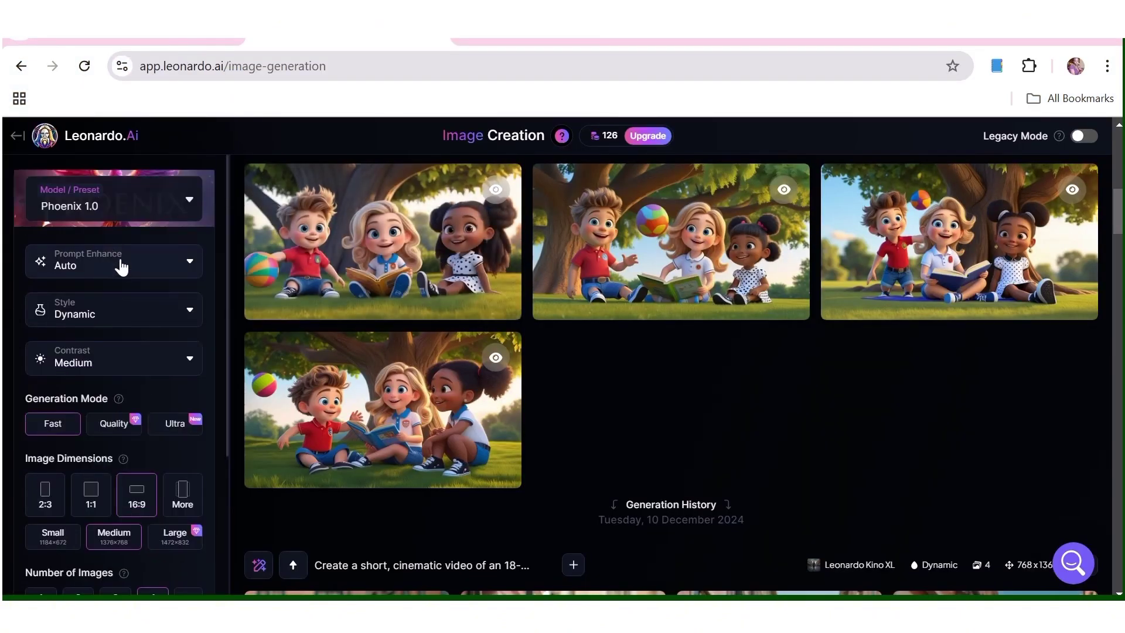
# Replace the old prompt with the new bedroom-floor prompt and generate images
pyautogui.click(668, 565)
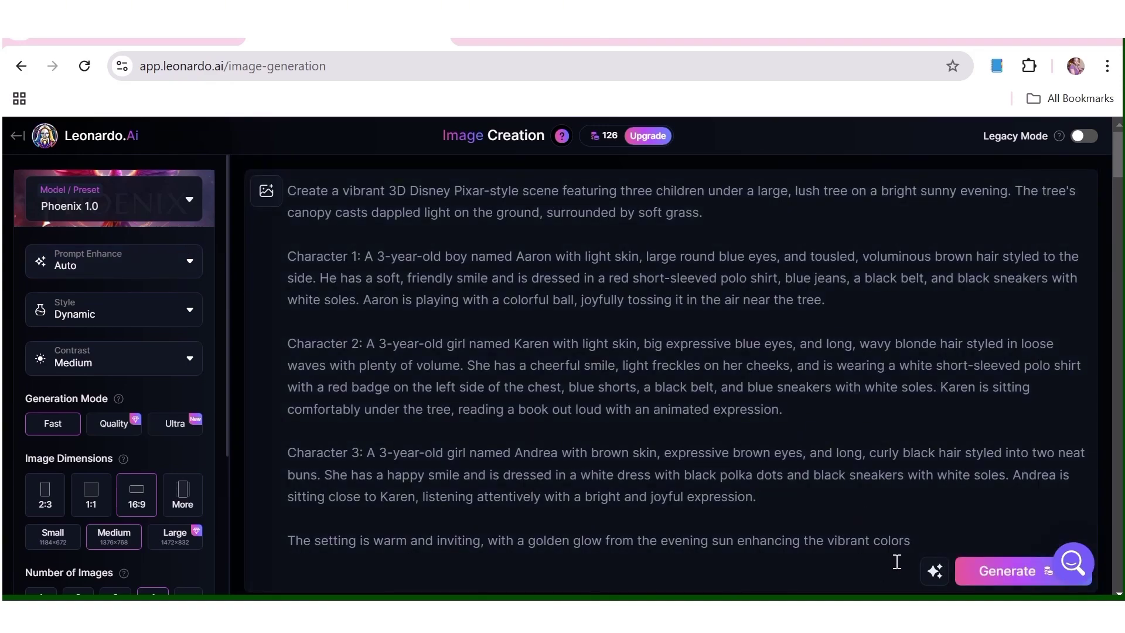
pyautogui.moveTo(911, 540); pyautogui.dragTo(392, 256)
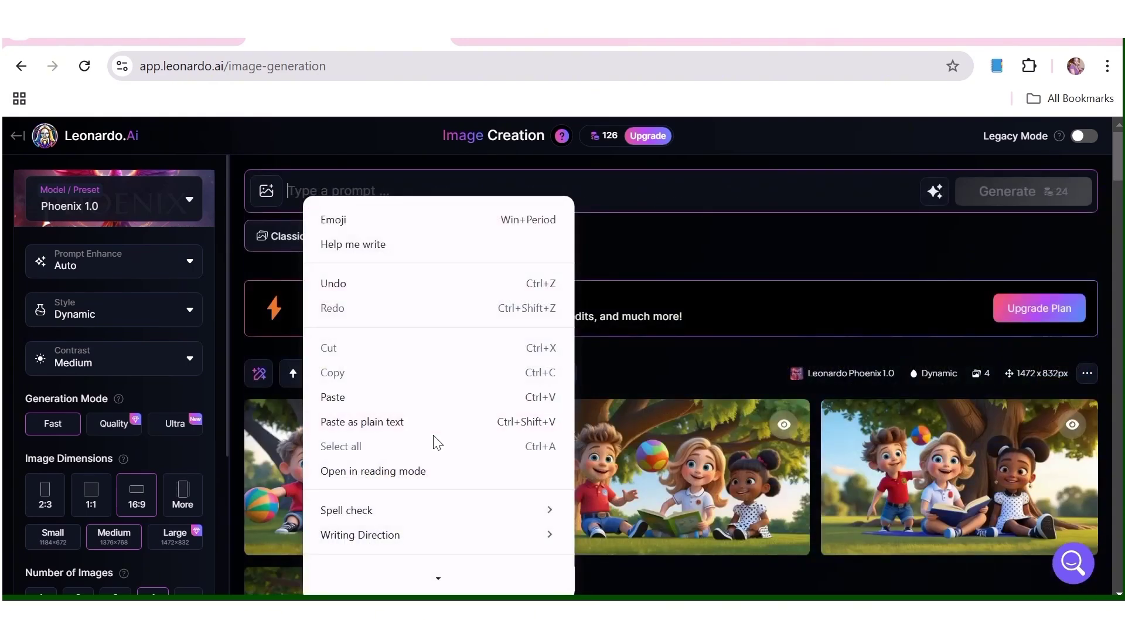
pyautogui.click(377, 396)
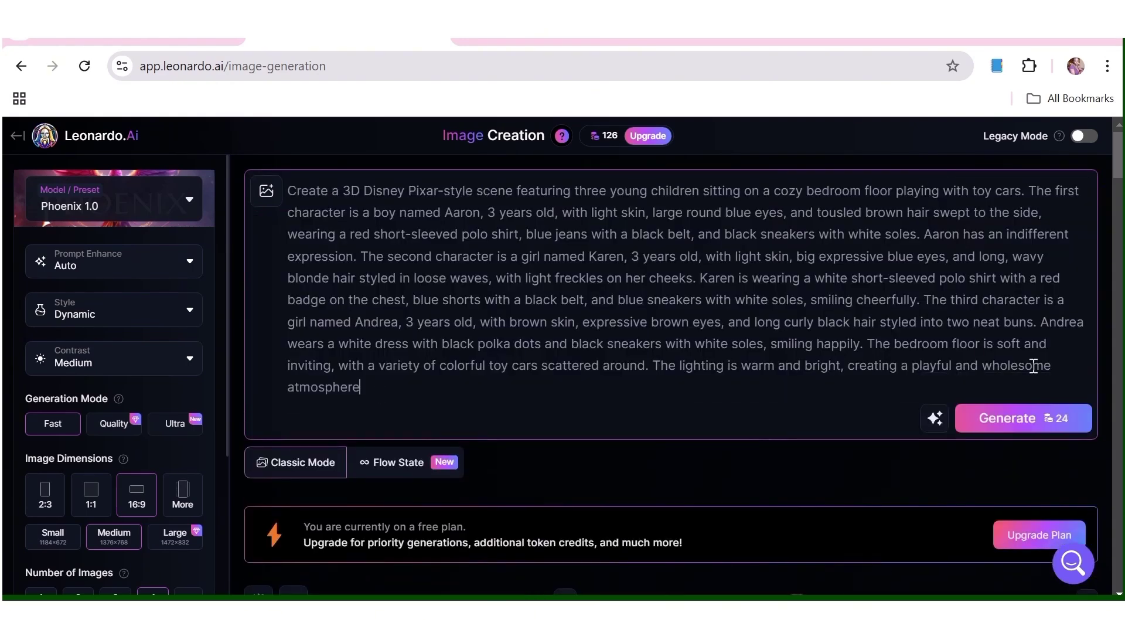
pyautogui.click(1004, 421)
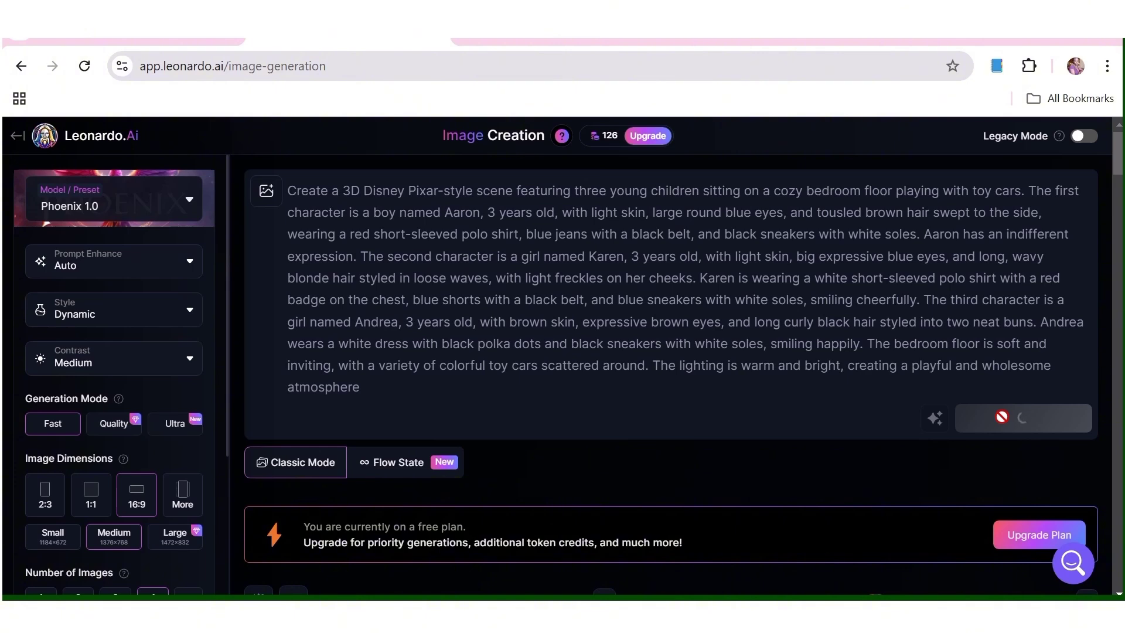
# Enlarge the second and next generated images, then close the viewer and return to ChatGPT
pyautogui.scroll(-5, 703, 267)
pyautogui.click(701, 258)
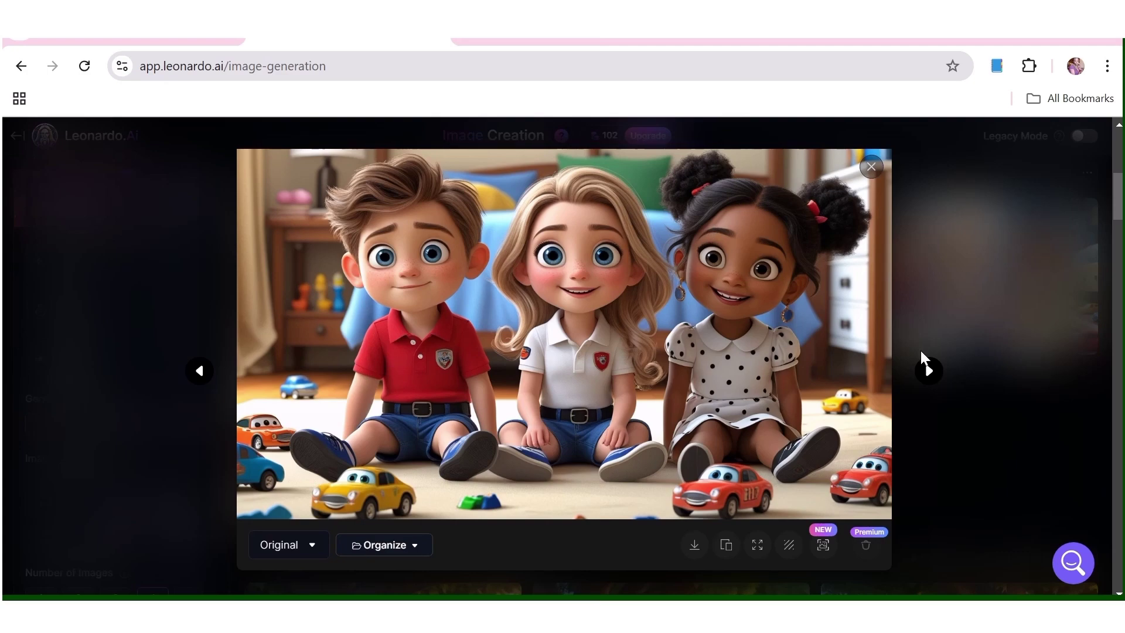
pyautogui.click(929, 372)
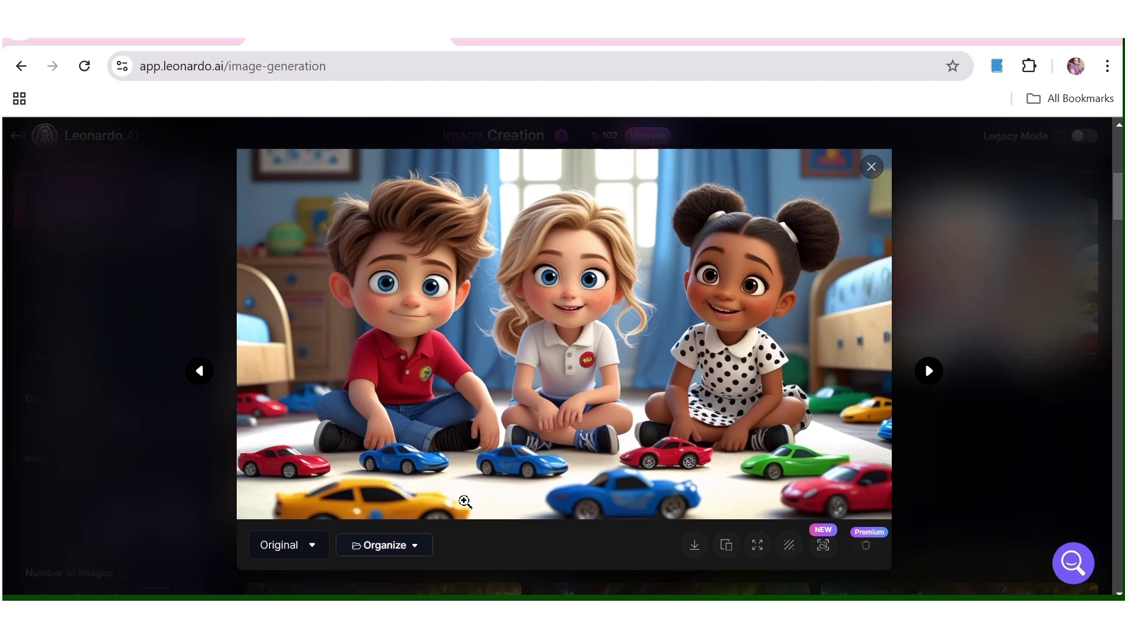
pyautogui.click(872, 167)
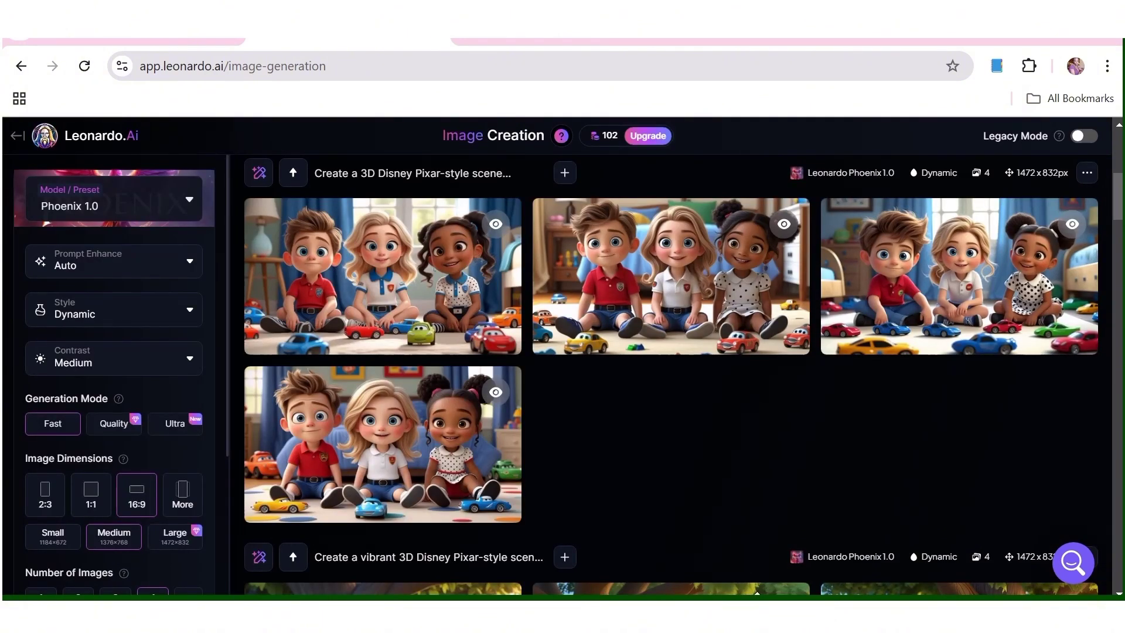
pyautogui.hotkey('alt', 'Tab')
# Edit the request, changing IMAGE to VIDEO in the style line and 'image' to 'videp' in the first line, then resend
pyautogui.scroll(5, 1119, 286)
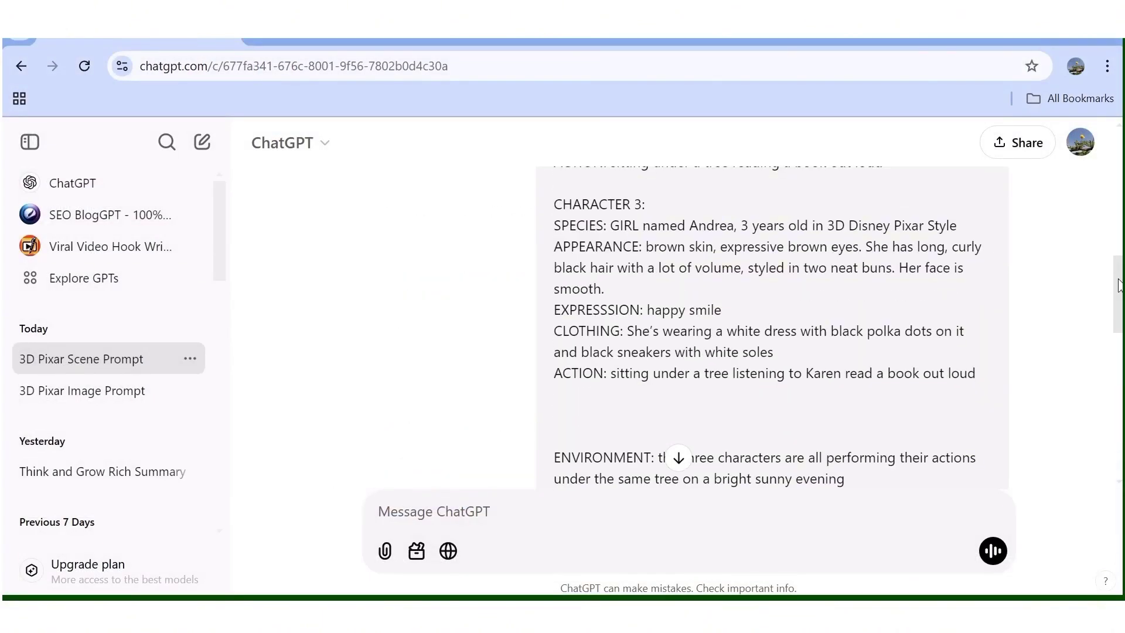
pyautogui.scroll(8, 1119, 286)
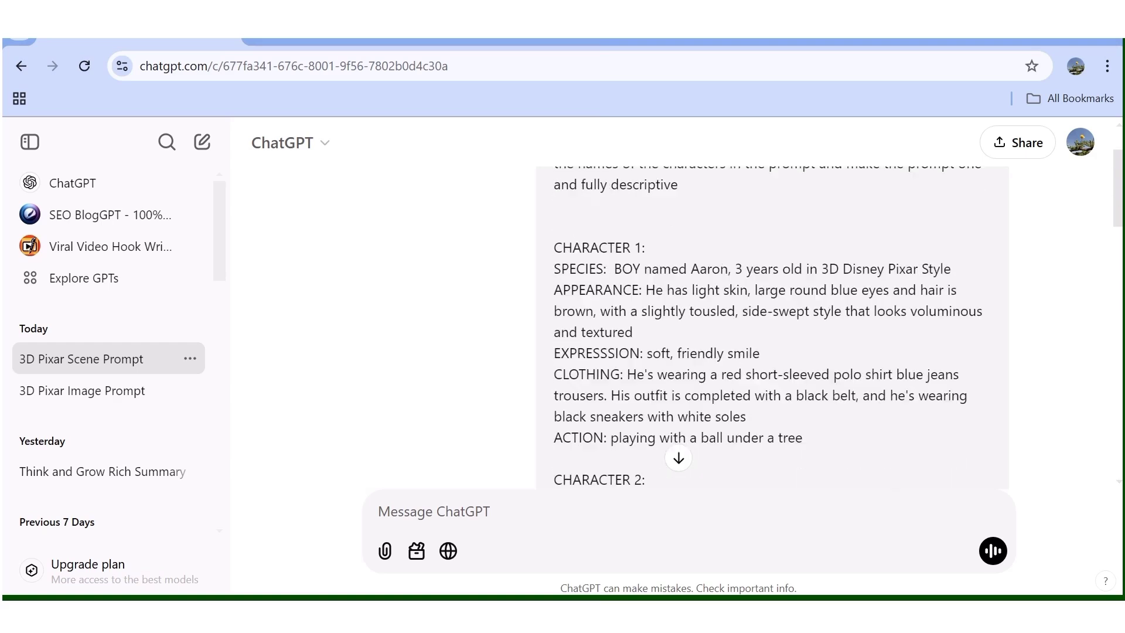
pyautogui.scroll(2, 1116, 182)
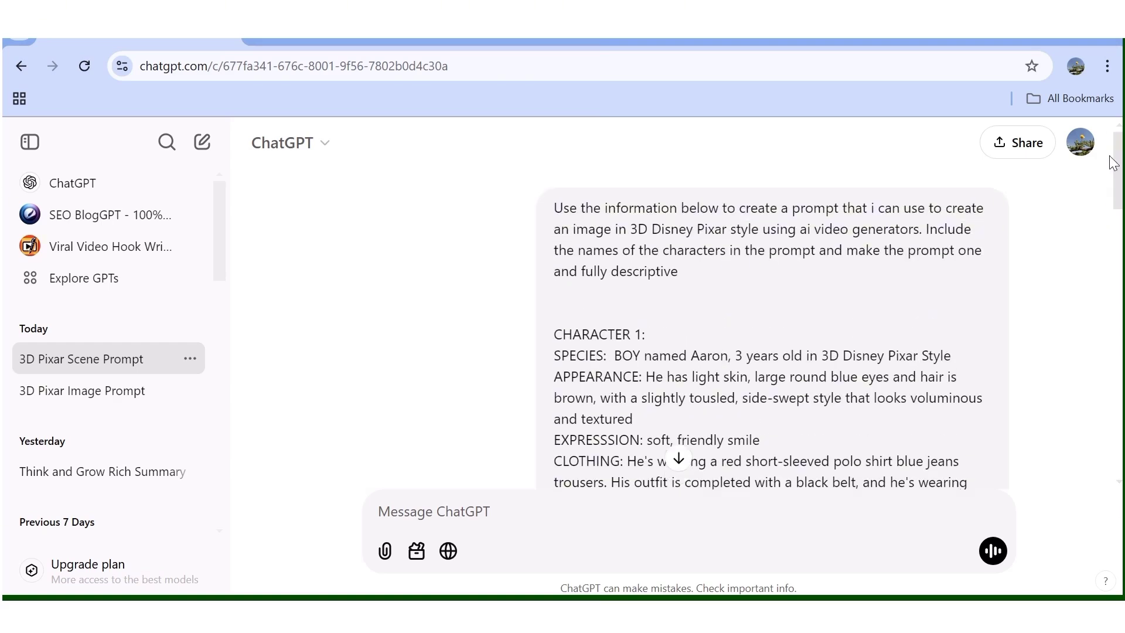
pyautogui.click(516, 208)
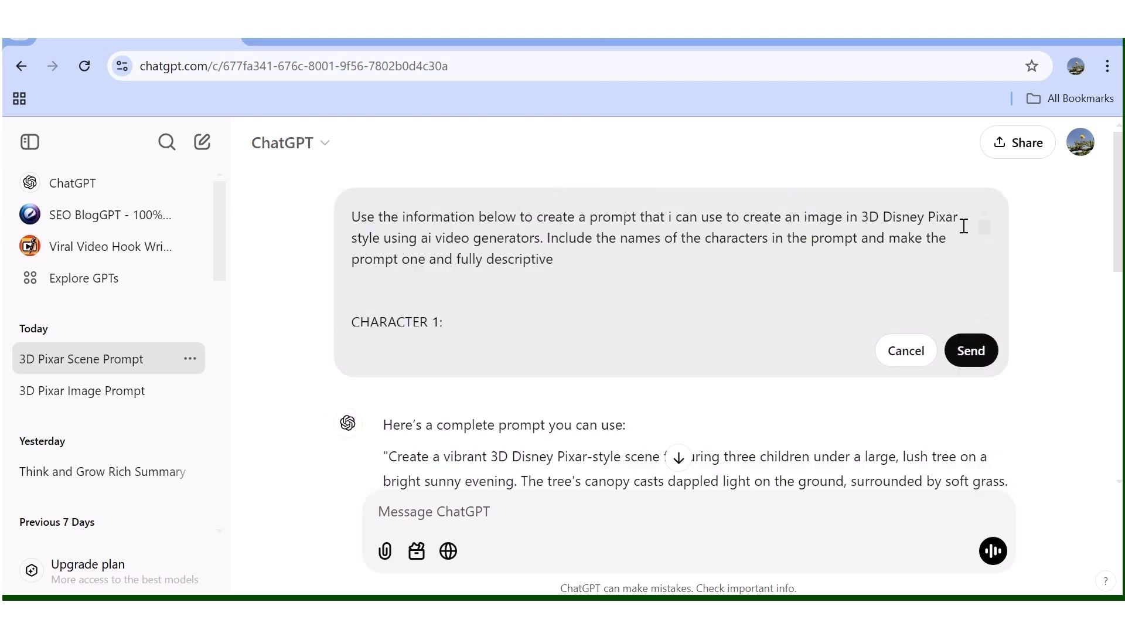
pyautogui.moveTo(983, 225); pyautogui.dragTo(985, 248)
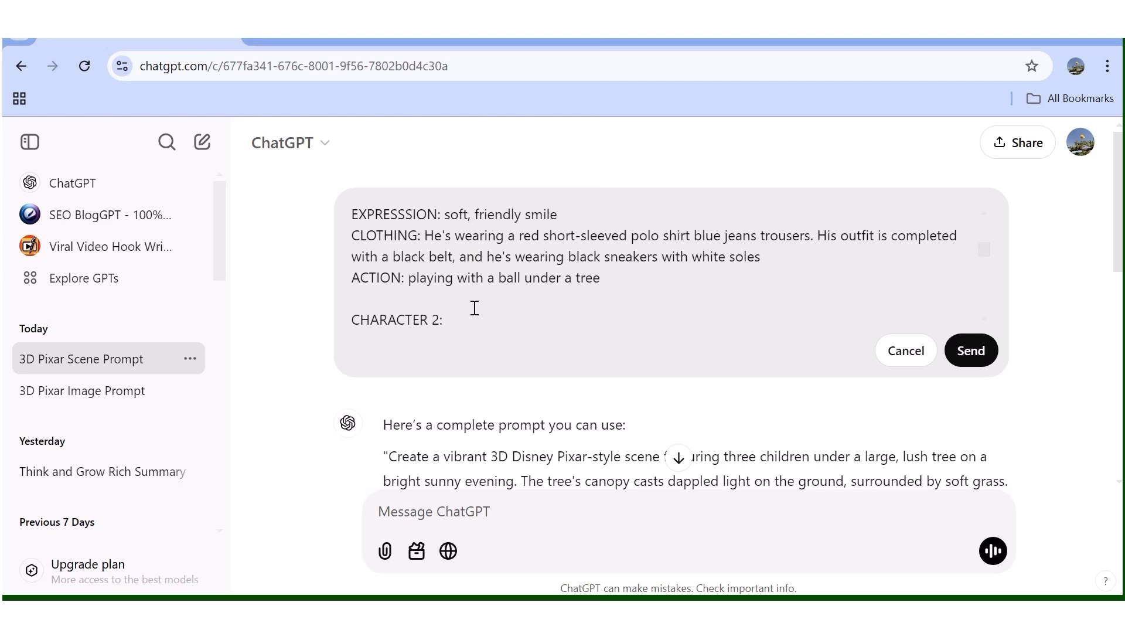
pyautogui.scroll(-5, 807, 292)
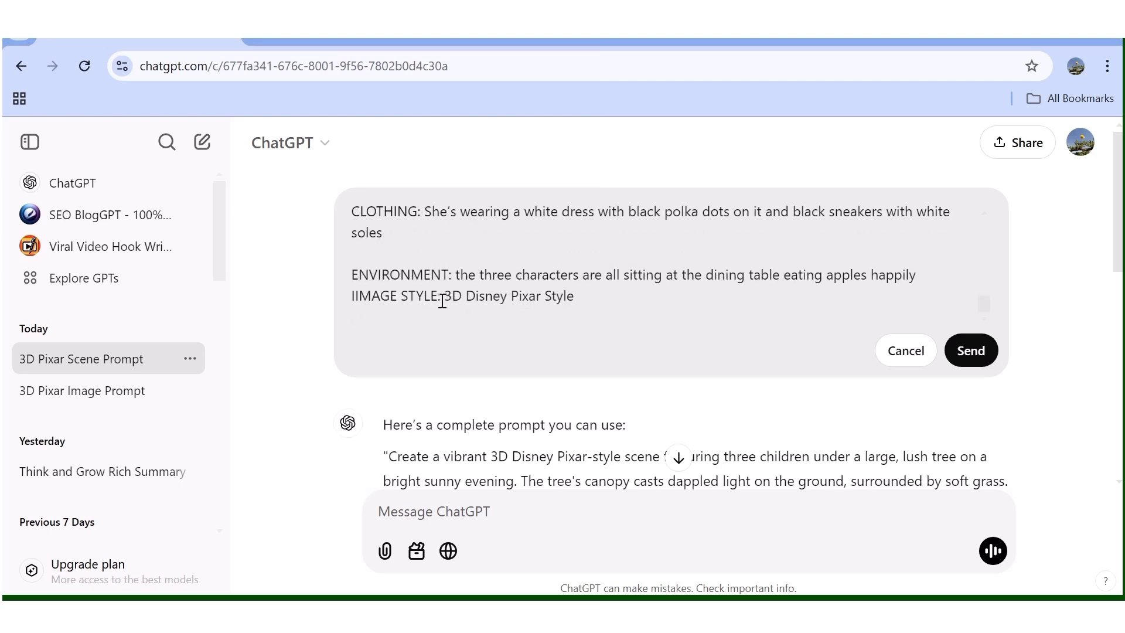
pyautogui.moveTo(398, 297); pyautogui.dragTo(365, 295)
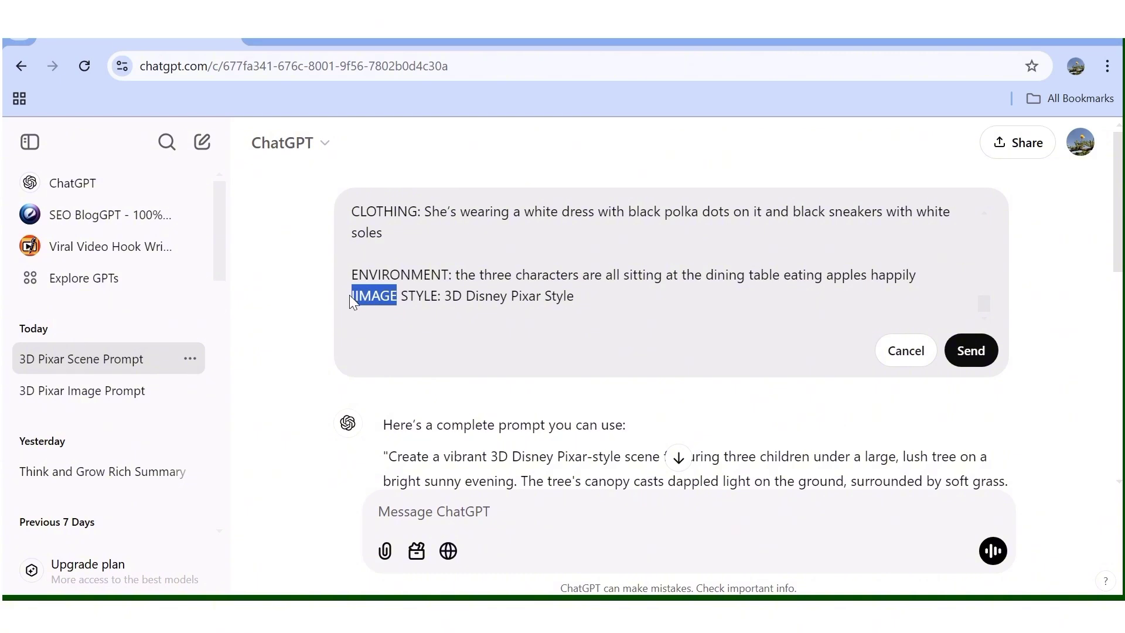
pyautogui.write('VIDEO')
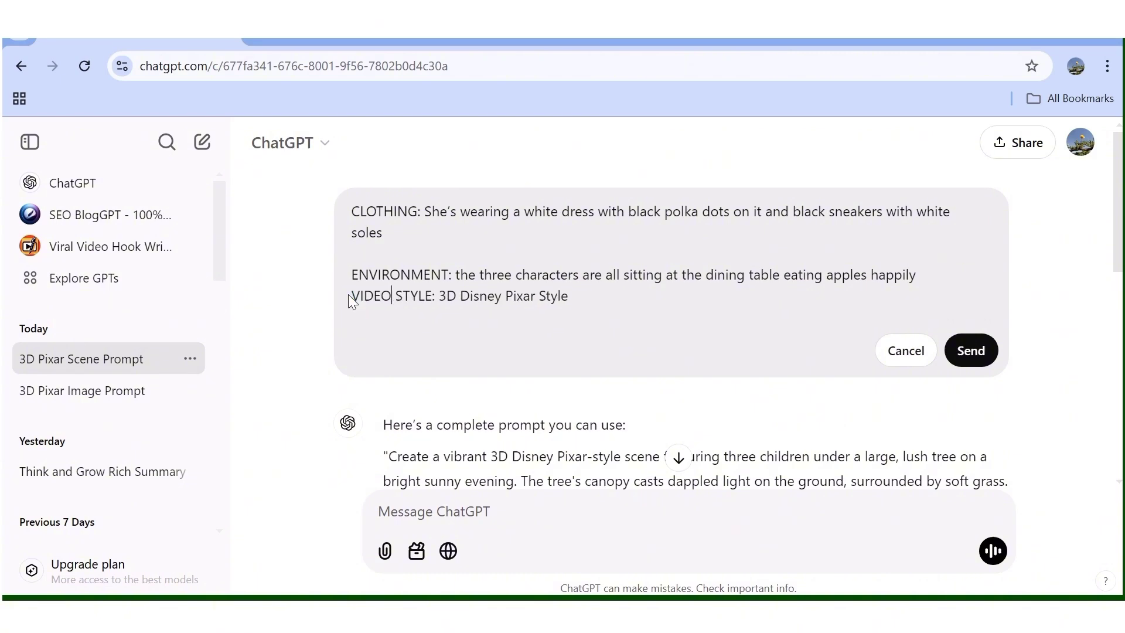
pyautogui.scroll(10, 695, 211)
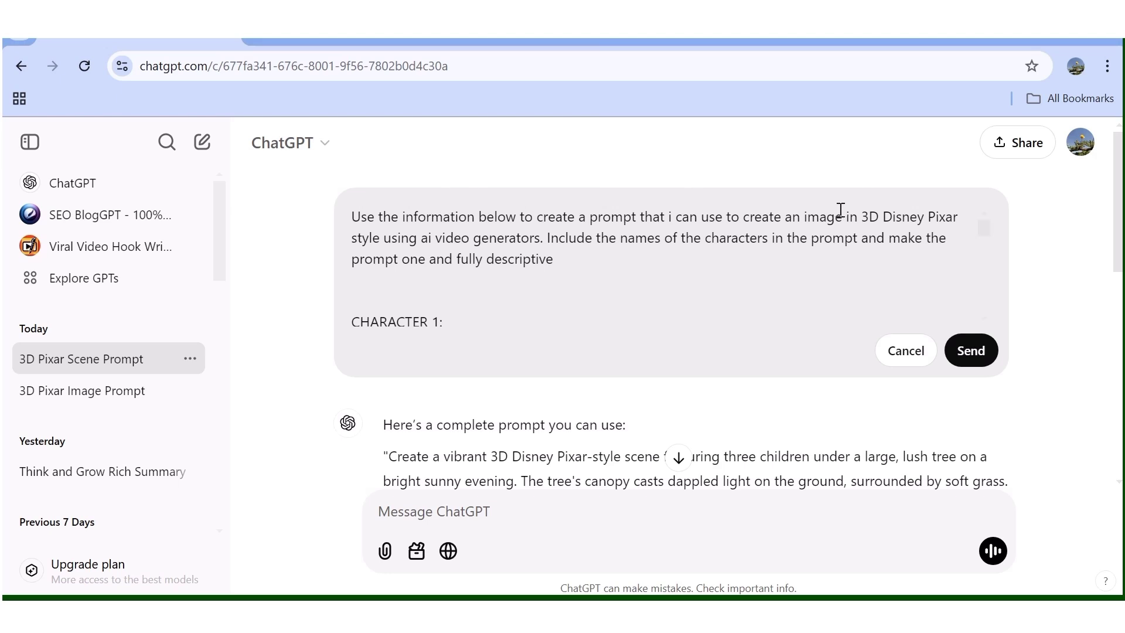
pyautogui.moveTo(835, 218); pyautogui.dragTo(809, 224)
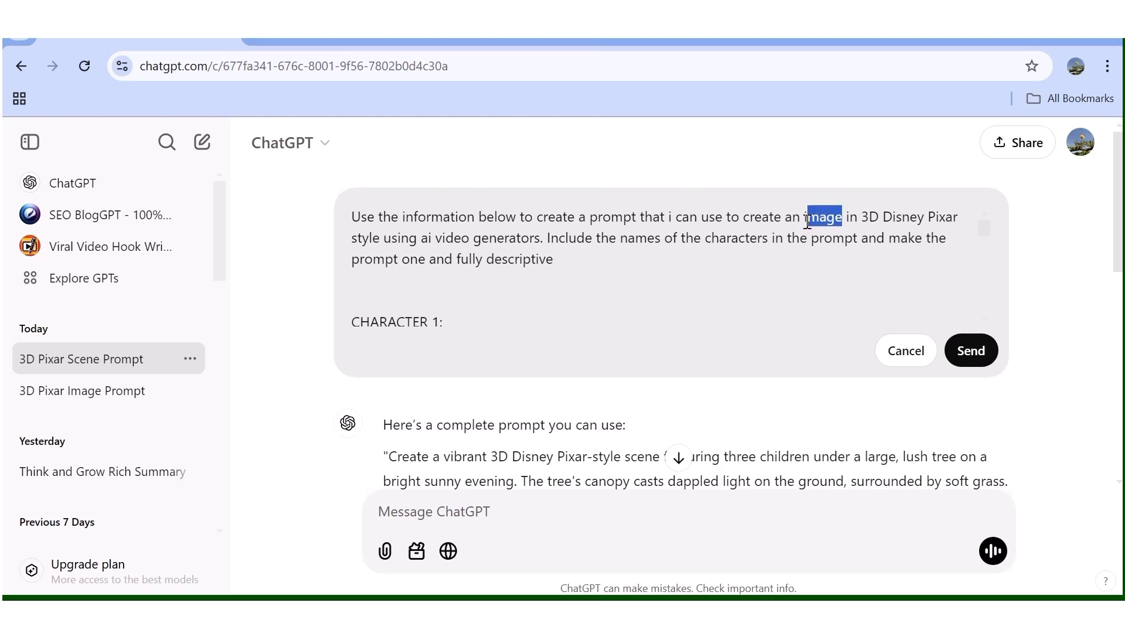
pyautogui.write('videp')
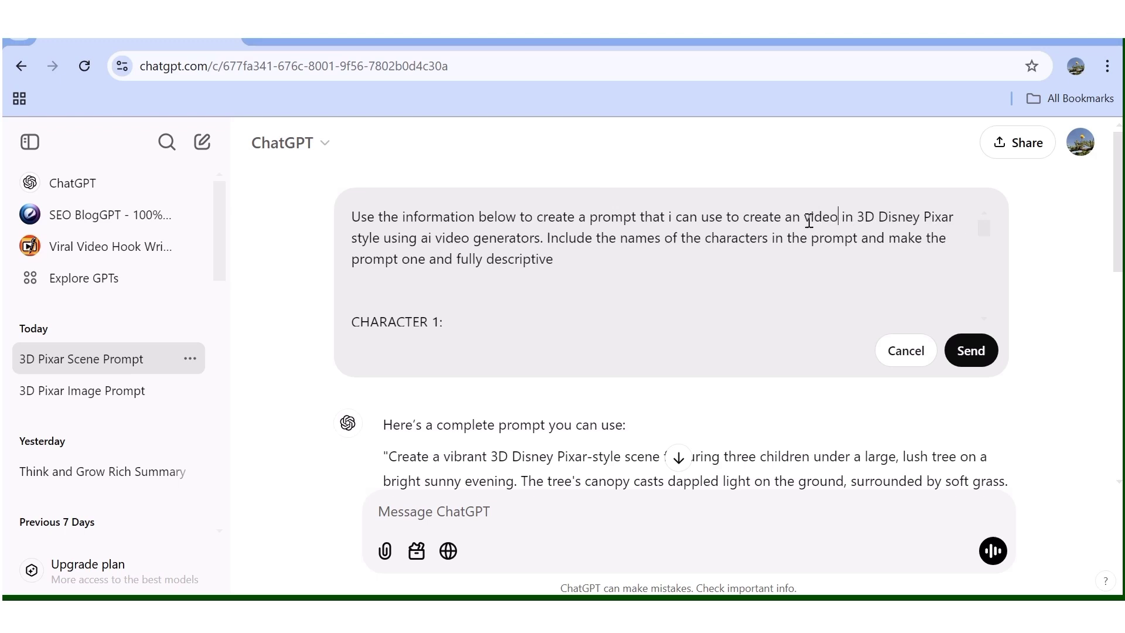
pyautogui.click(971, 351)
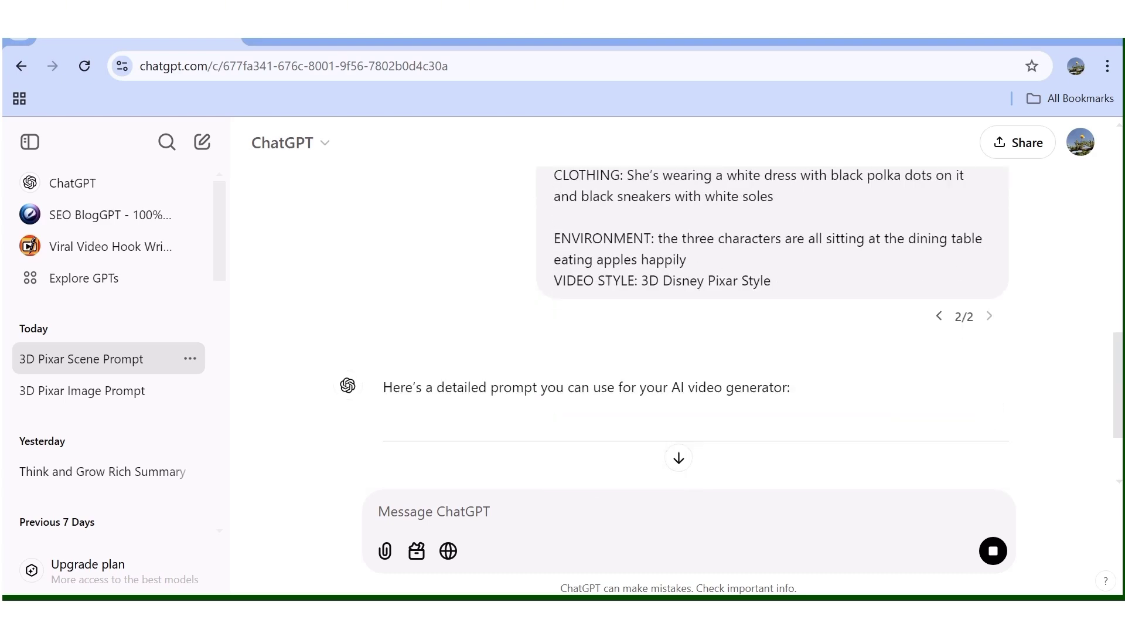
# Copy ChatGPT's full dining-table video prompt and switch to the Hailuo AI tab
pyautogui.scroll(-3, 1119, 367)
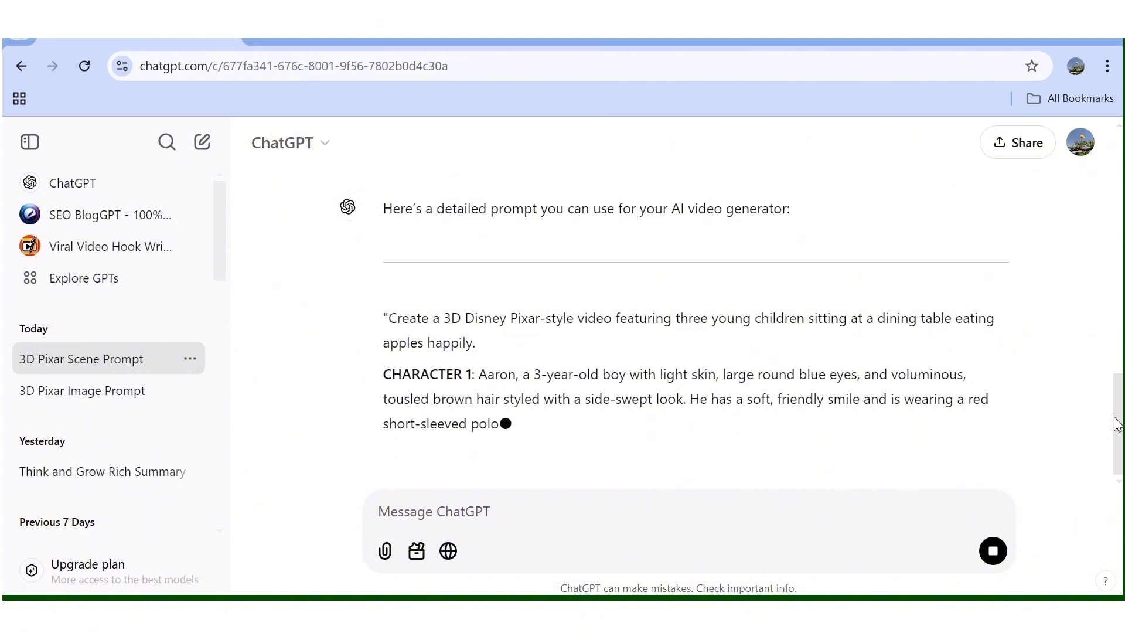
pyautogui.scroll(-1, 1116, 435)
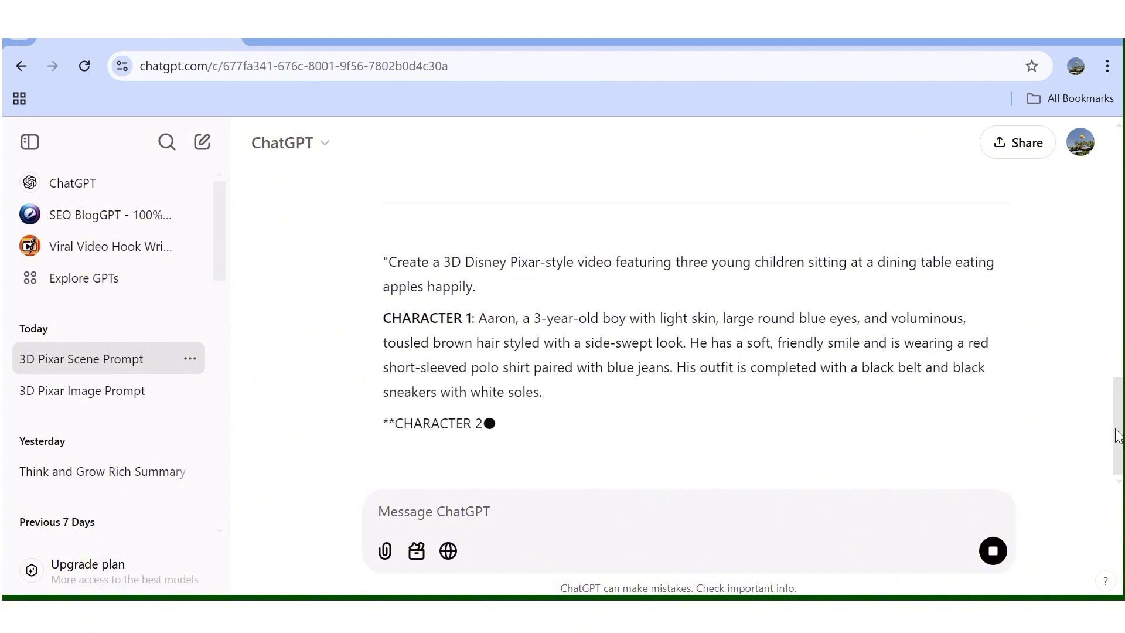
pyautogui.scroll(-2, 1116, 434)
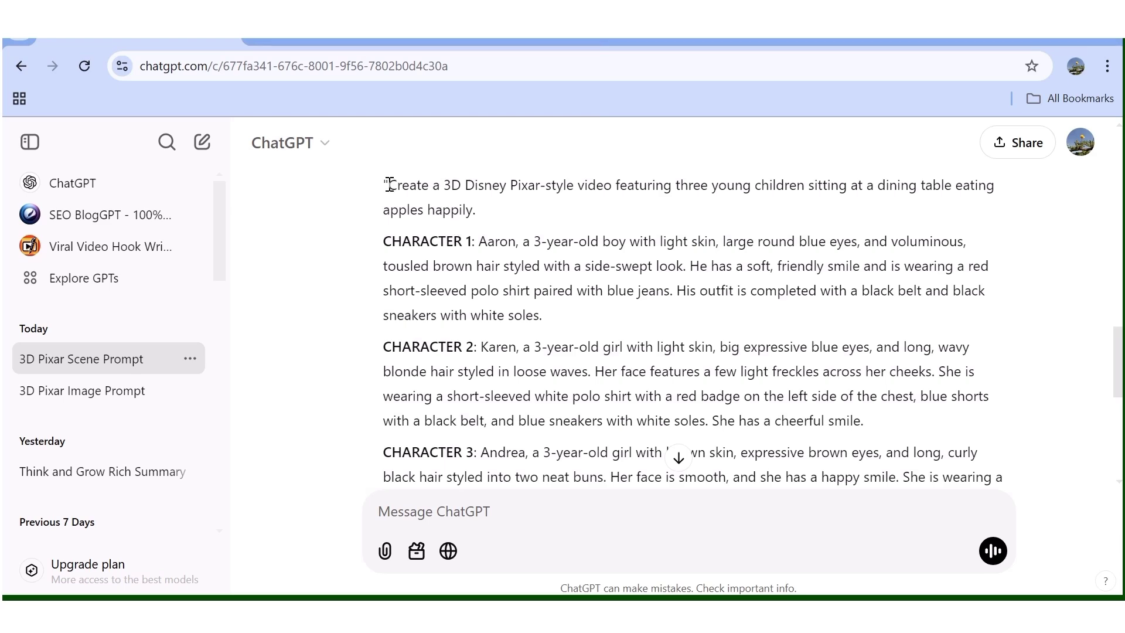
pyautogui.moveTo(389, 185); pyautogui.dragTo(924, 426)
pyautogui.scroll(-2, 673, 455)
pyautogui.scroll(-2, 670, 452)
pyautogui.rightClick(831, 418)
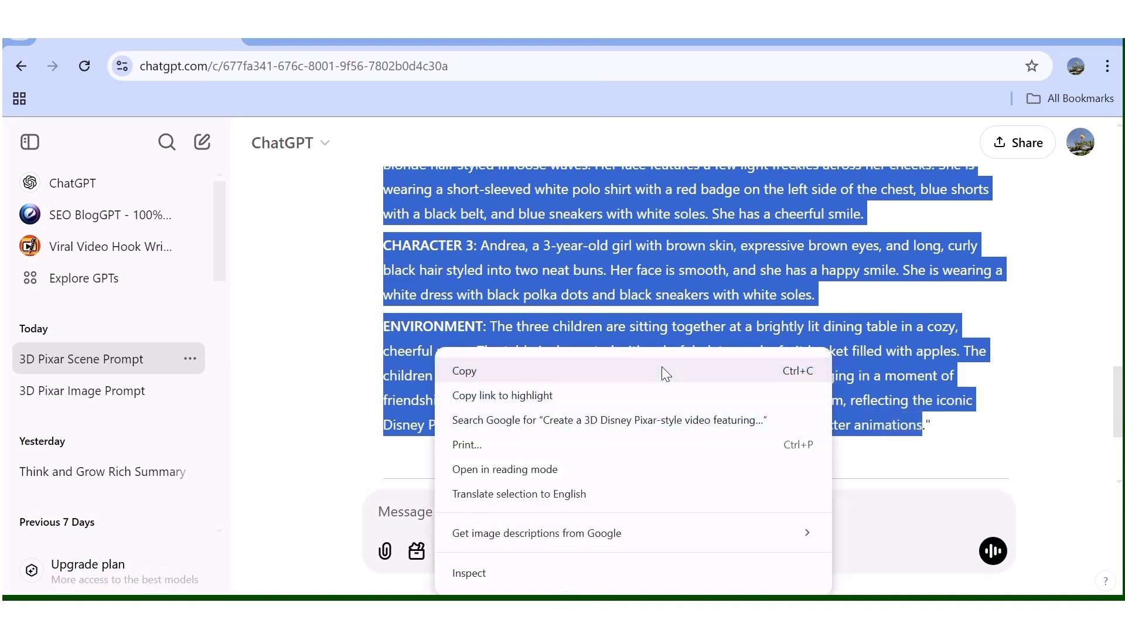
pyautogui.click(665, 371)
pyautogui.hotkey('ctrl', 'shift', 'Tab')
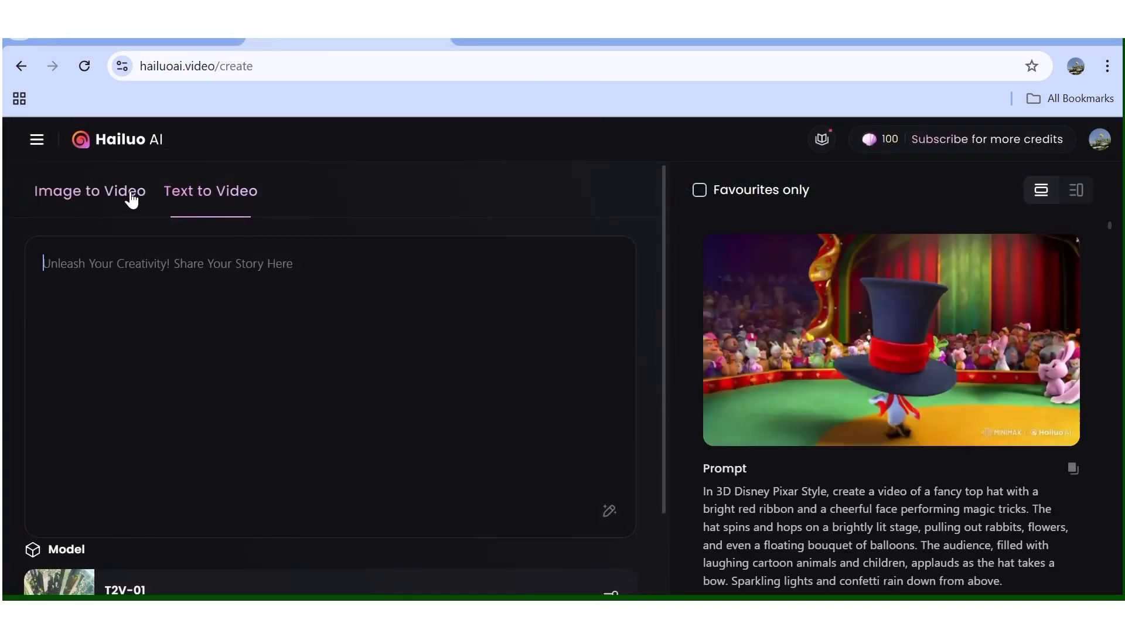
# Paste the dining-table prompt into Hailuo's prompt box and generate a video
pyautogui.rightClick(118, 265)
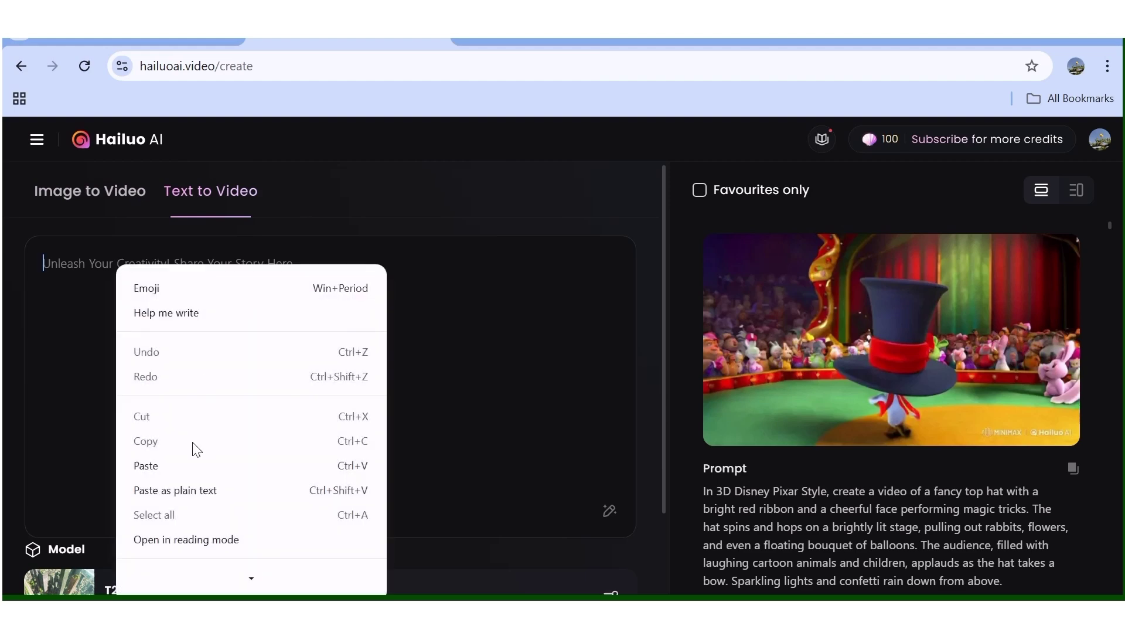
pyautogui.click(163, 464)
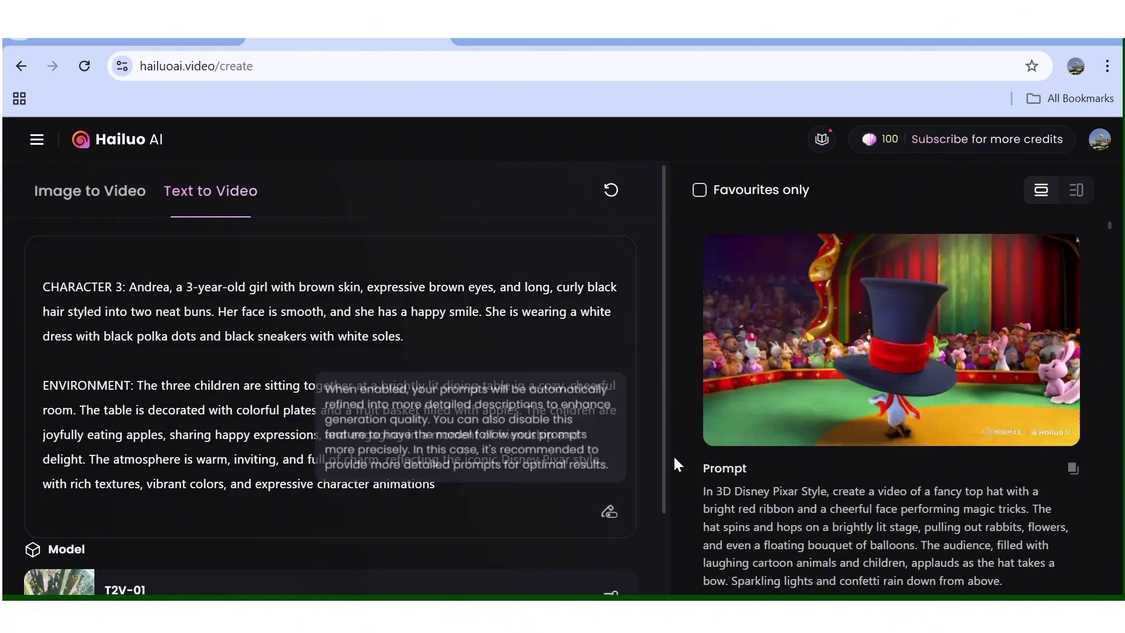
pyautogui.moveTo(665, 452); pyautogui.dragTo(660, 549)
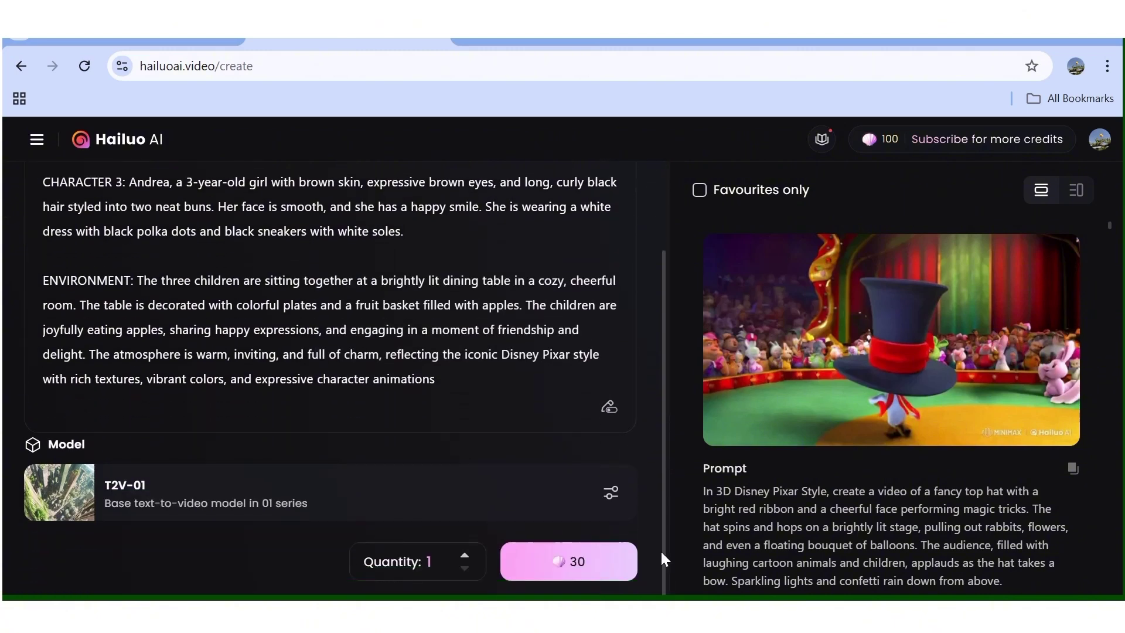
pyautogui.click(584, 563)
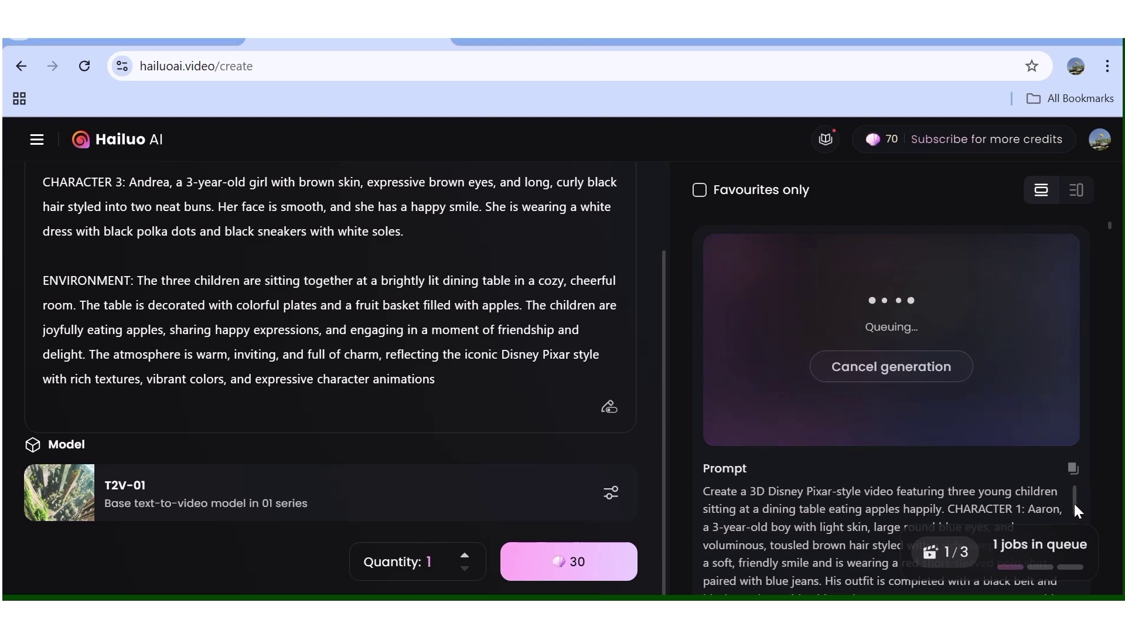
# Paste the second prompt about the children reading a book outdoors and generate another video
pyautogui.moveTo(1074, 504); pyautogui.dragTo(1091, 588)
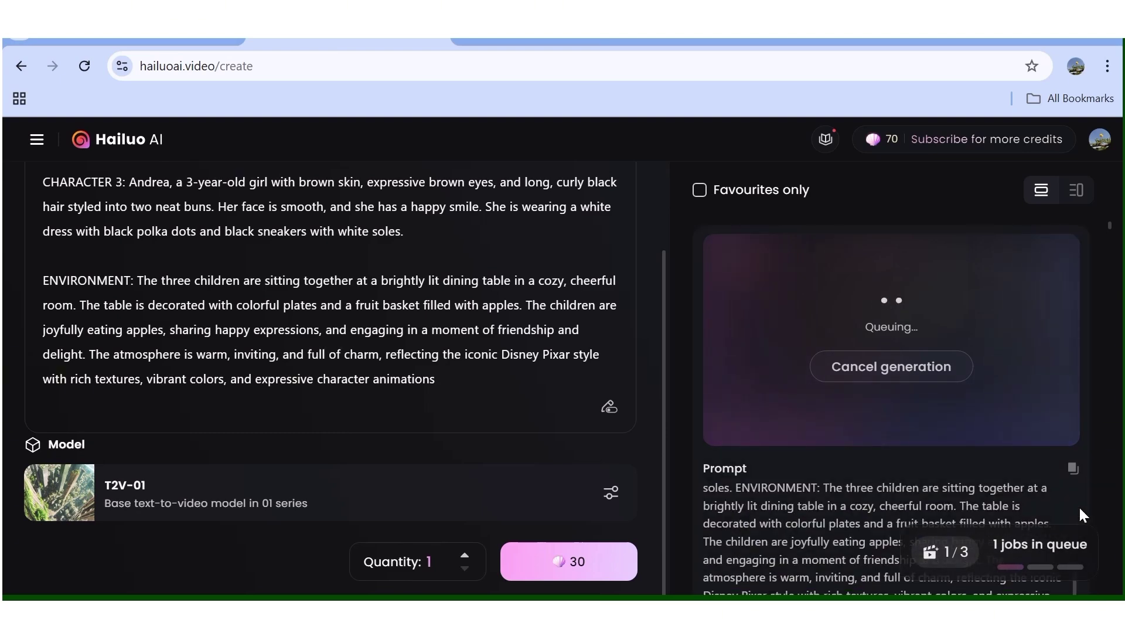
pyautogui.scroll(-3, 1078, 504)
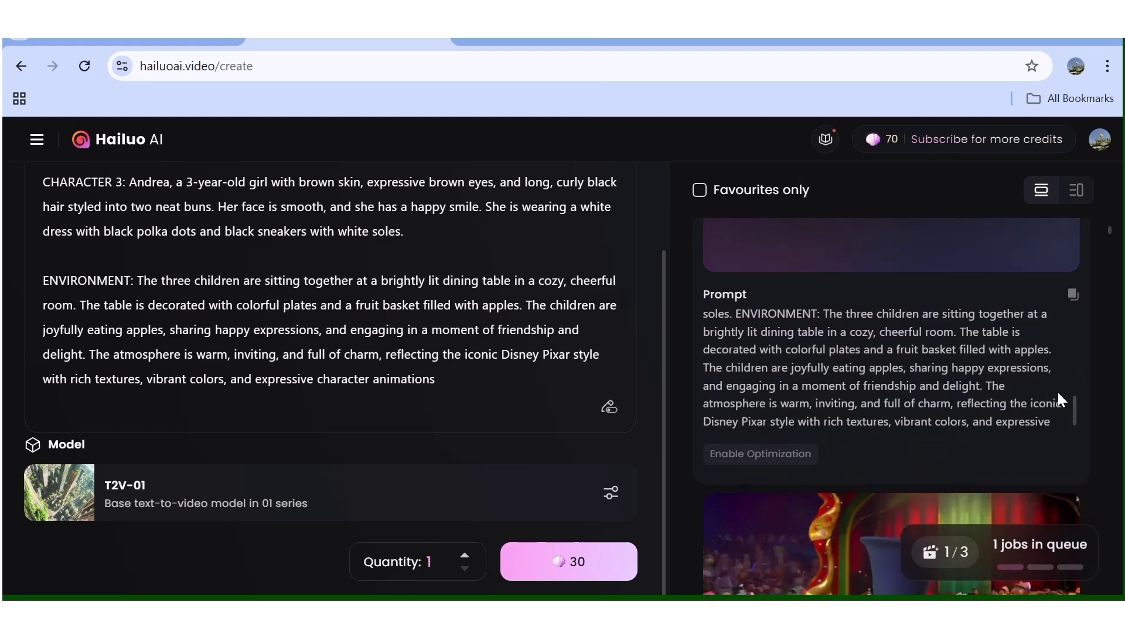
pyautogui.scroll(-1, 1073, 412)
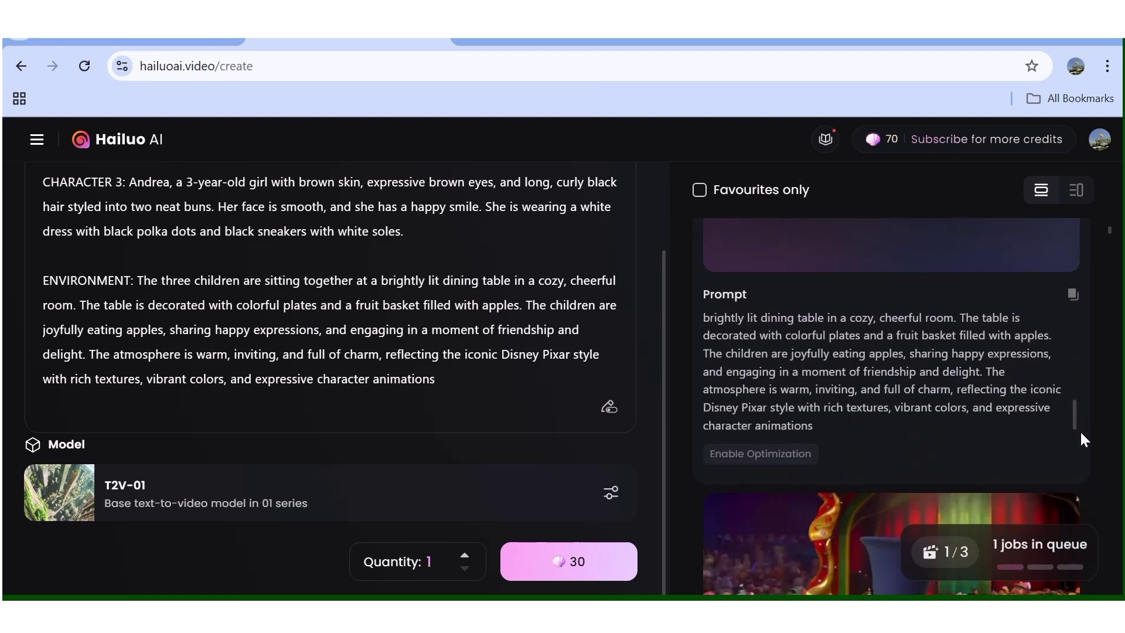
pyautogui.moveTo(1080, 430); pyautogui.dragTo(1060, 282)
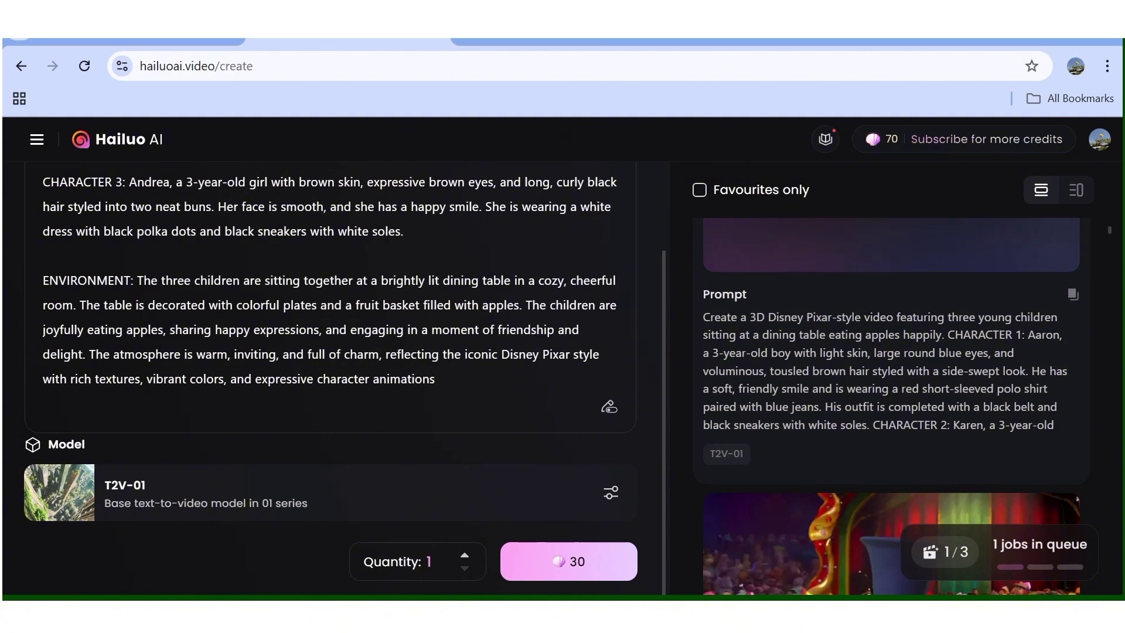
pyautogui.scroll(3, 1060, 282)
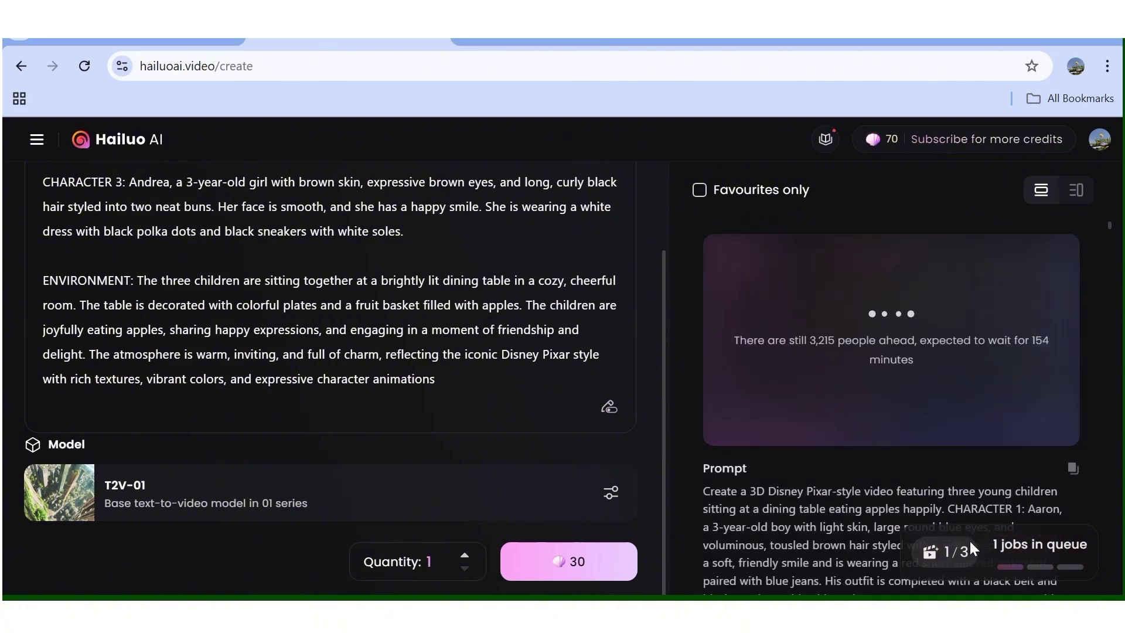
pyautogui.rightClick(47, 177)
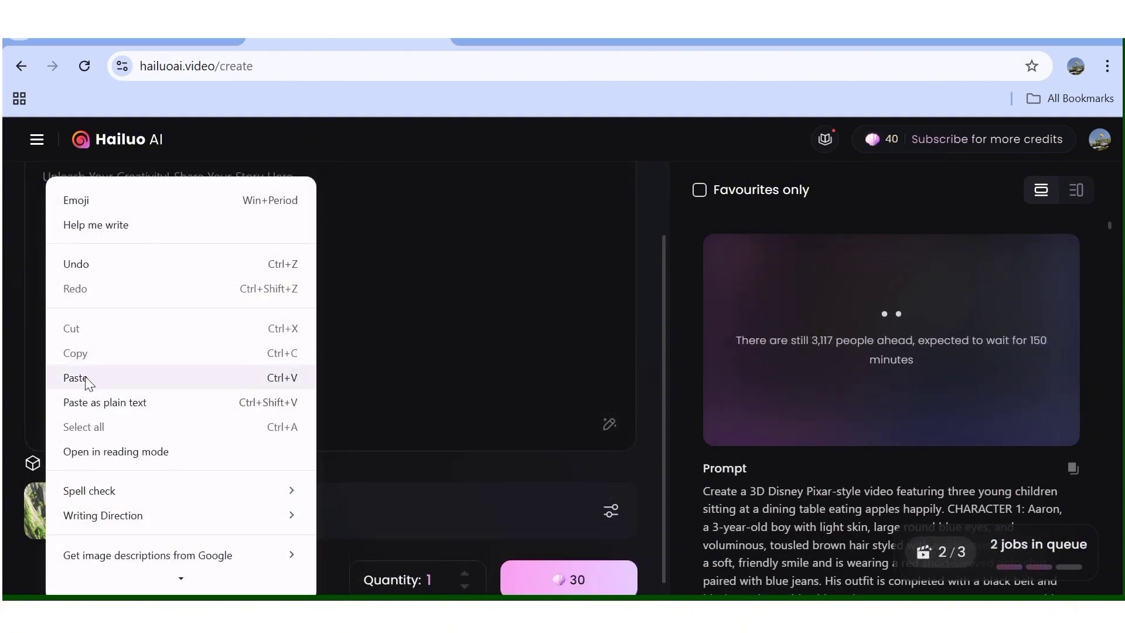
pyautogui.click(88, 382)
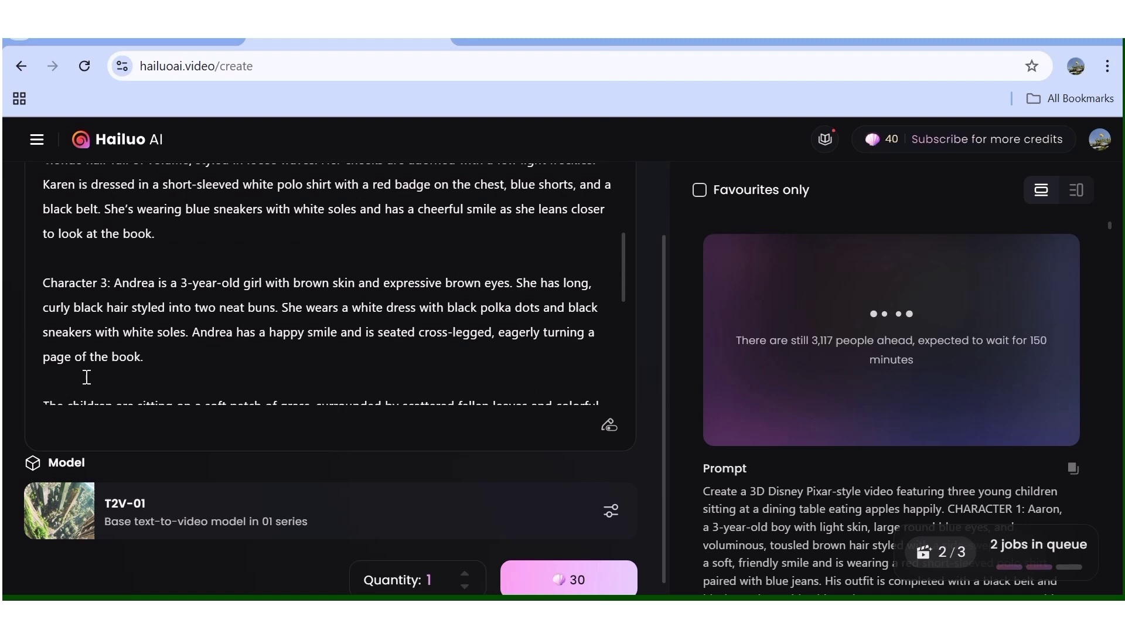
pyautogui.click(557, 580)
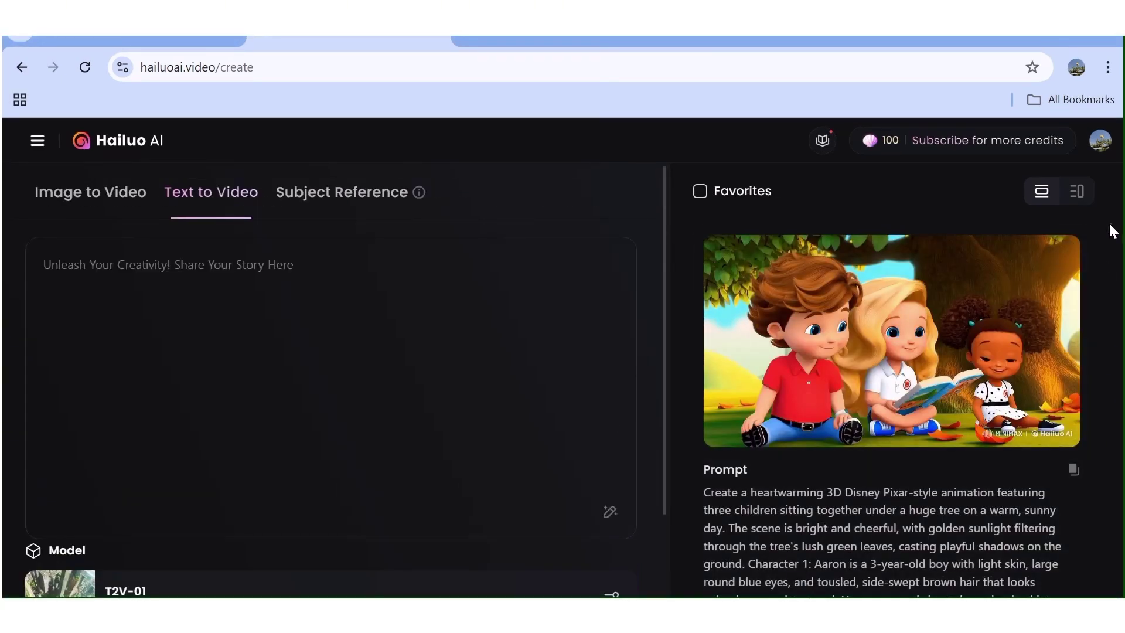
# Scroll the results and open the clip of the three children walking in a playground
pyautogui.scroll(-8, 1113, 231)
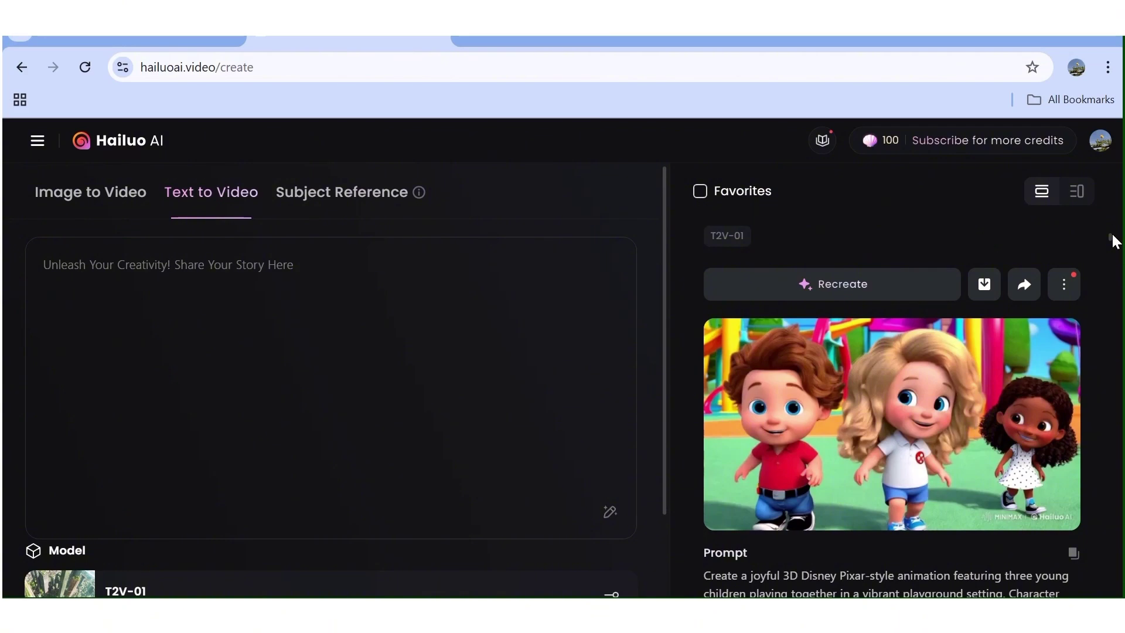
pyautogui.scroll(-8, 1113, 231)
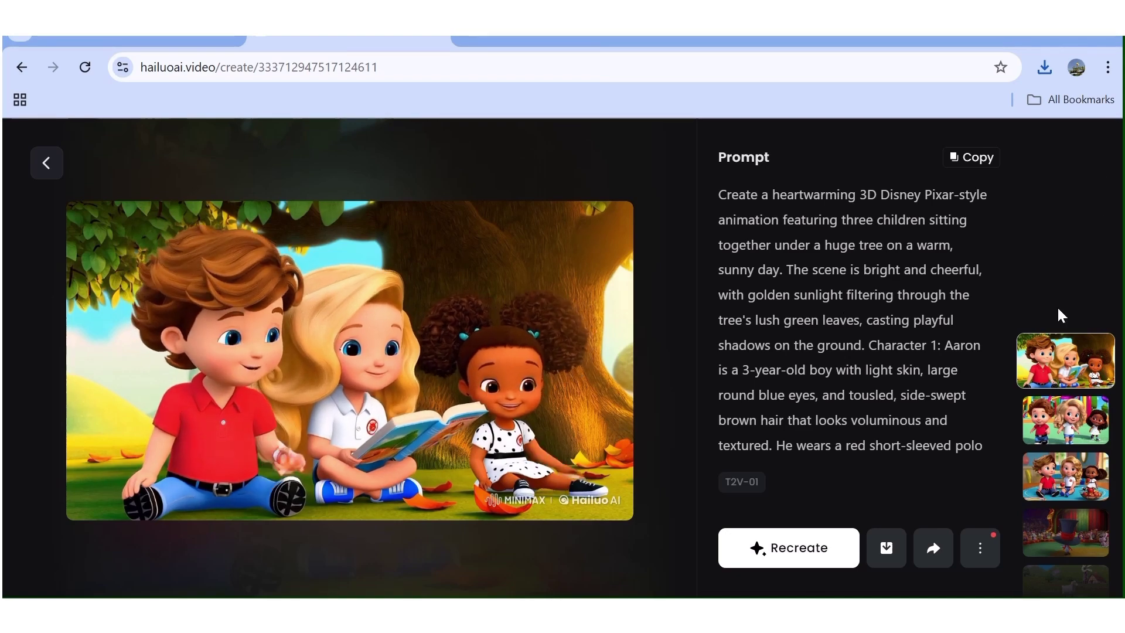
pyautogui.click(1065, 430)
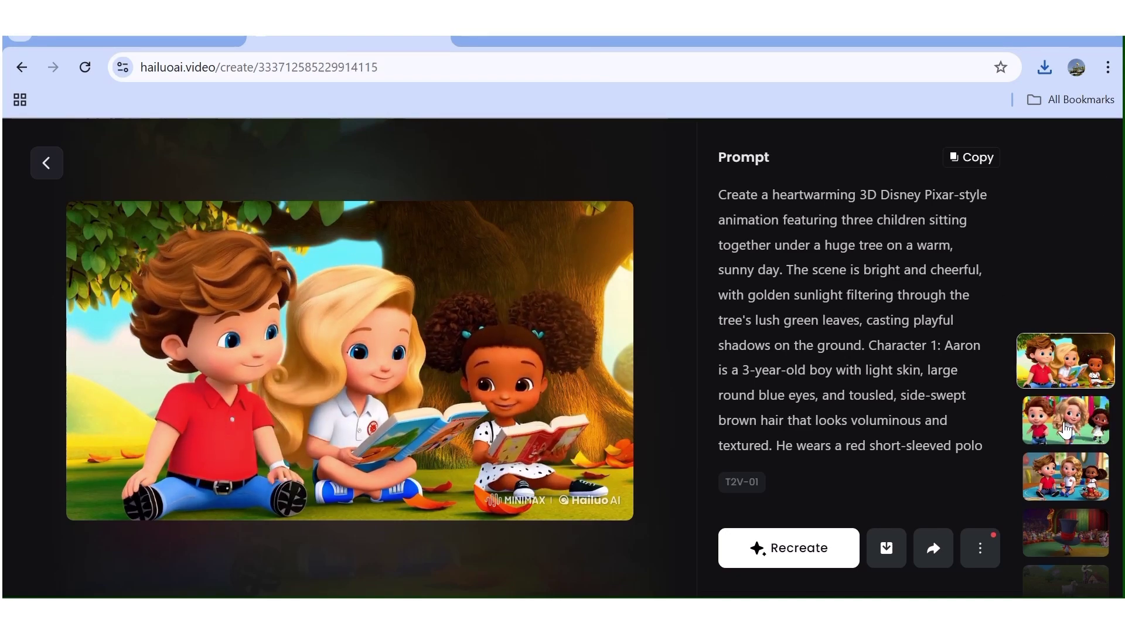